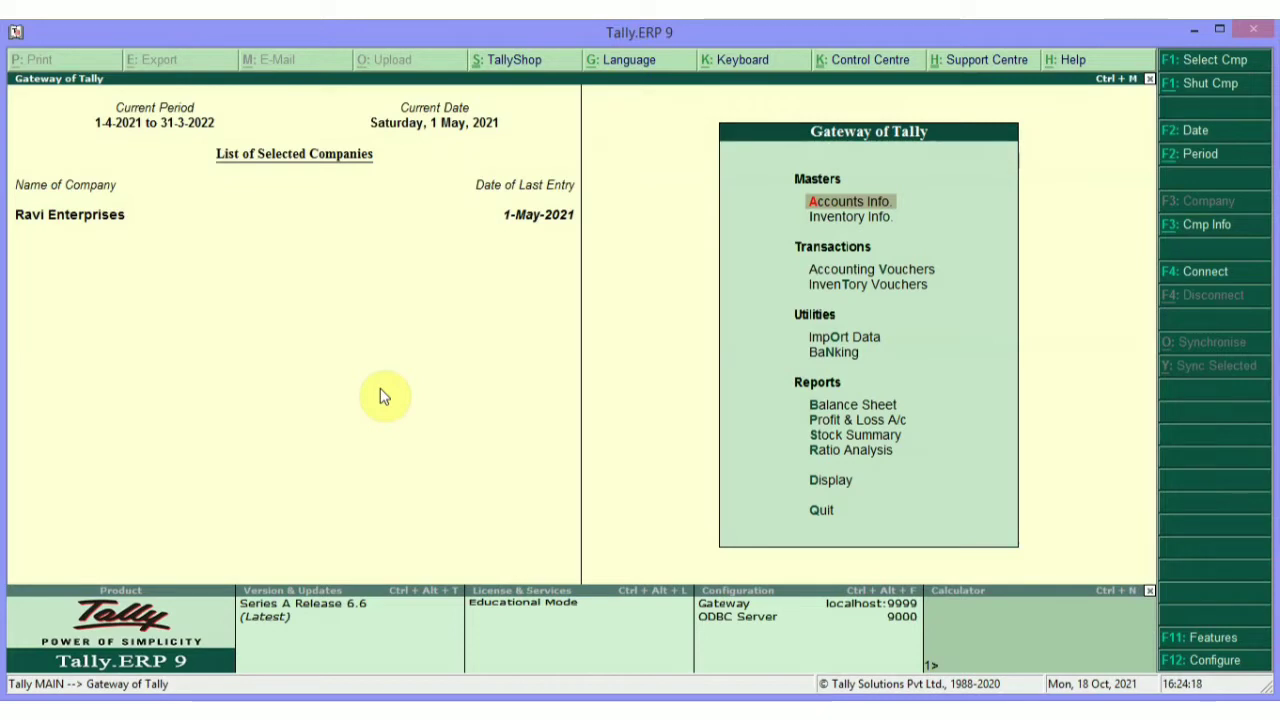
Step: Examine the Samir Ceramica purchase voucher for April in the Purchase Register, then return to the Gateway of Tally
{"action": "key", "text": "d"}
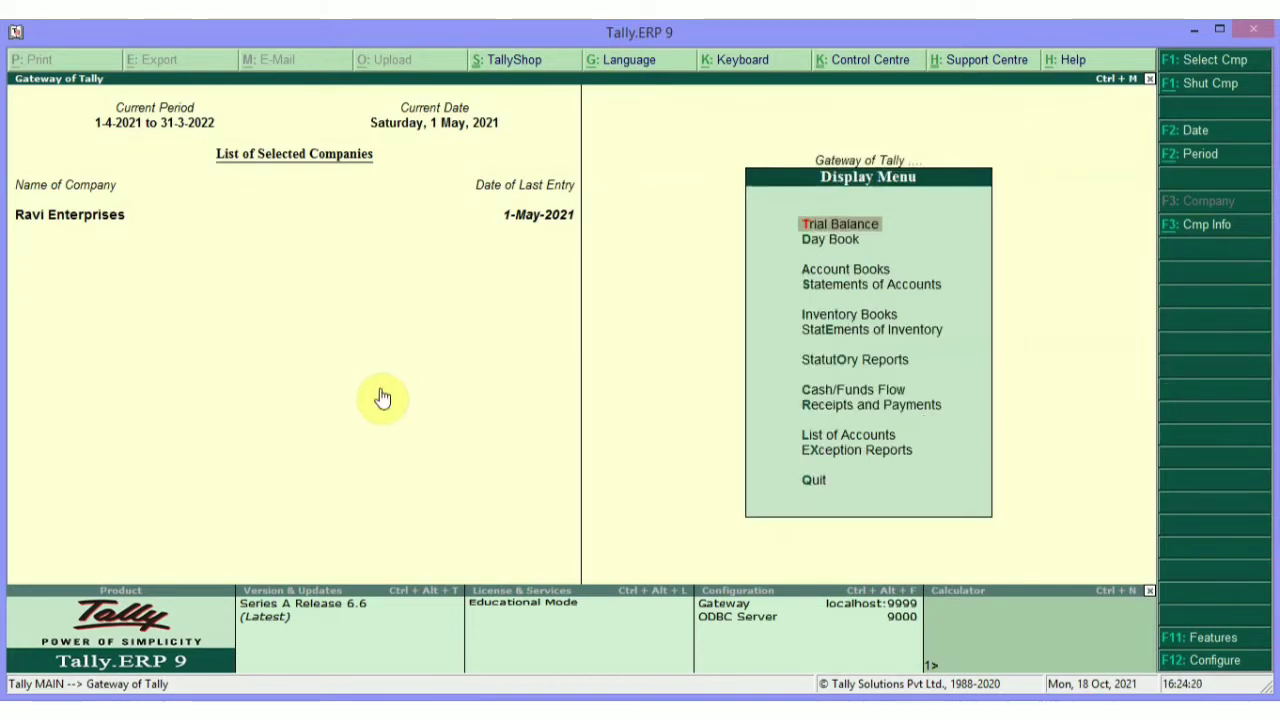
{"action": "key", "text": "a"}
{"action": "key", "text": "u"}
{"action": "key", "text": "Up"}
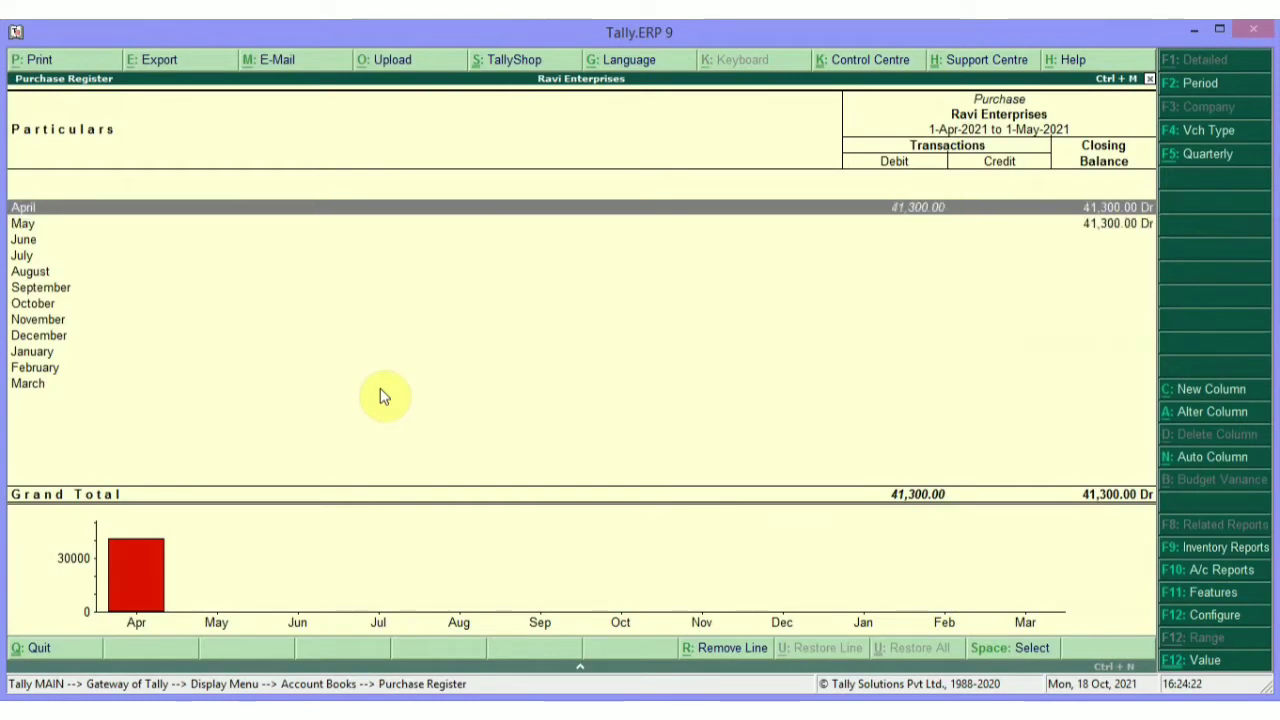
{"action": "key", "text": "Return"}
{"action": "key", "text": "Return"}
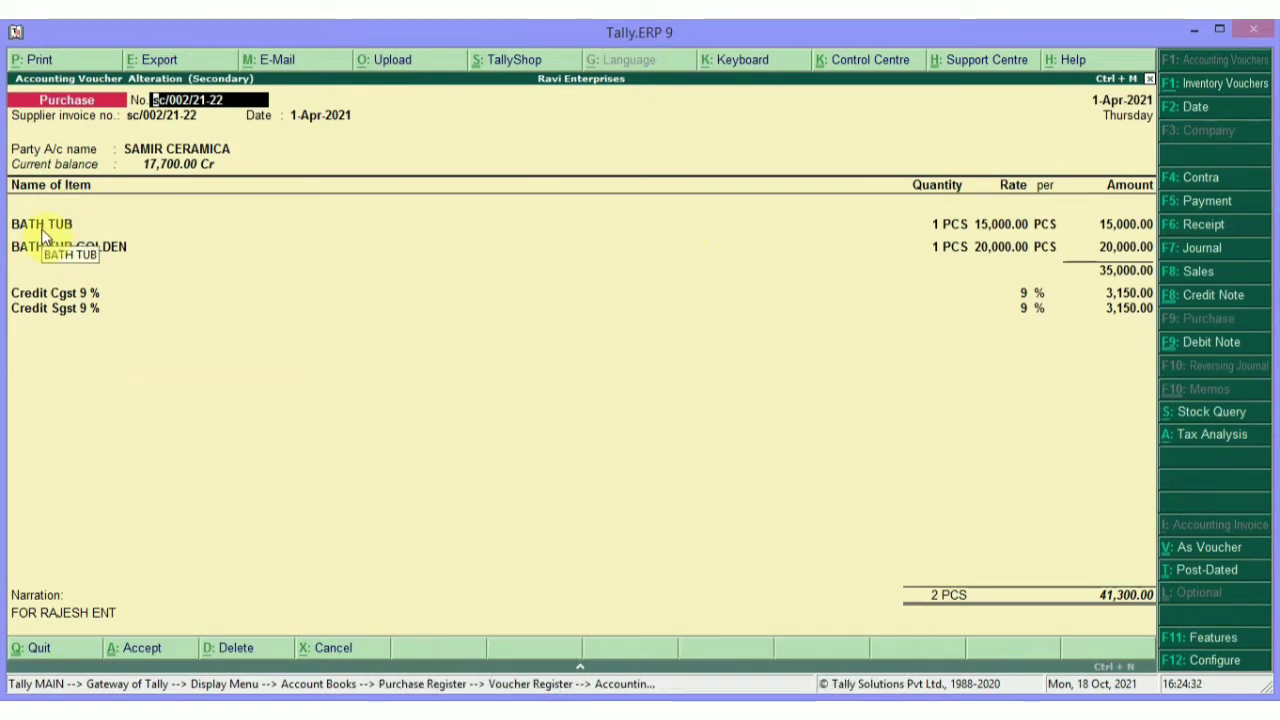
{"action": "key", "text": "Escape"}
{"action": "key", "text": "y"}
{"action": "key", "text": "Escape"}
{"action": "key", "text": "Escape"}
{"action": "key", "text": "Escape"}
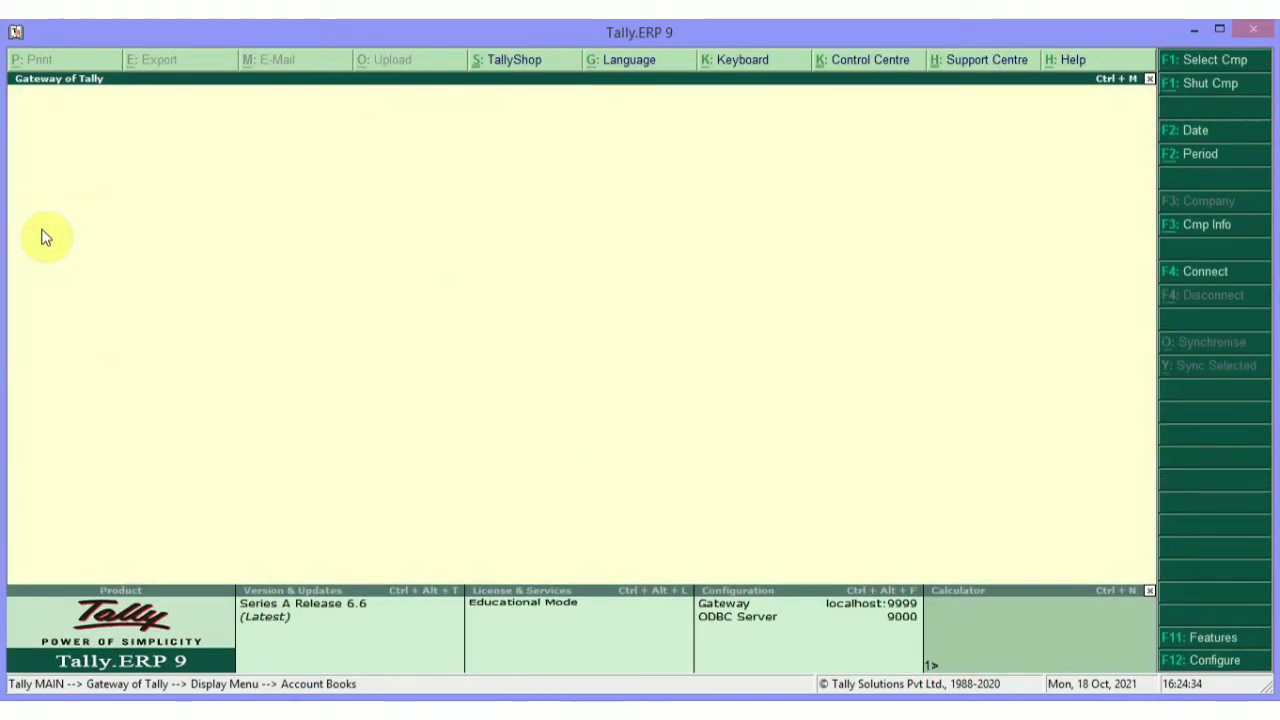
{"action": "key", "text": "Escape"}
{"action": "key", "text": "n"}
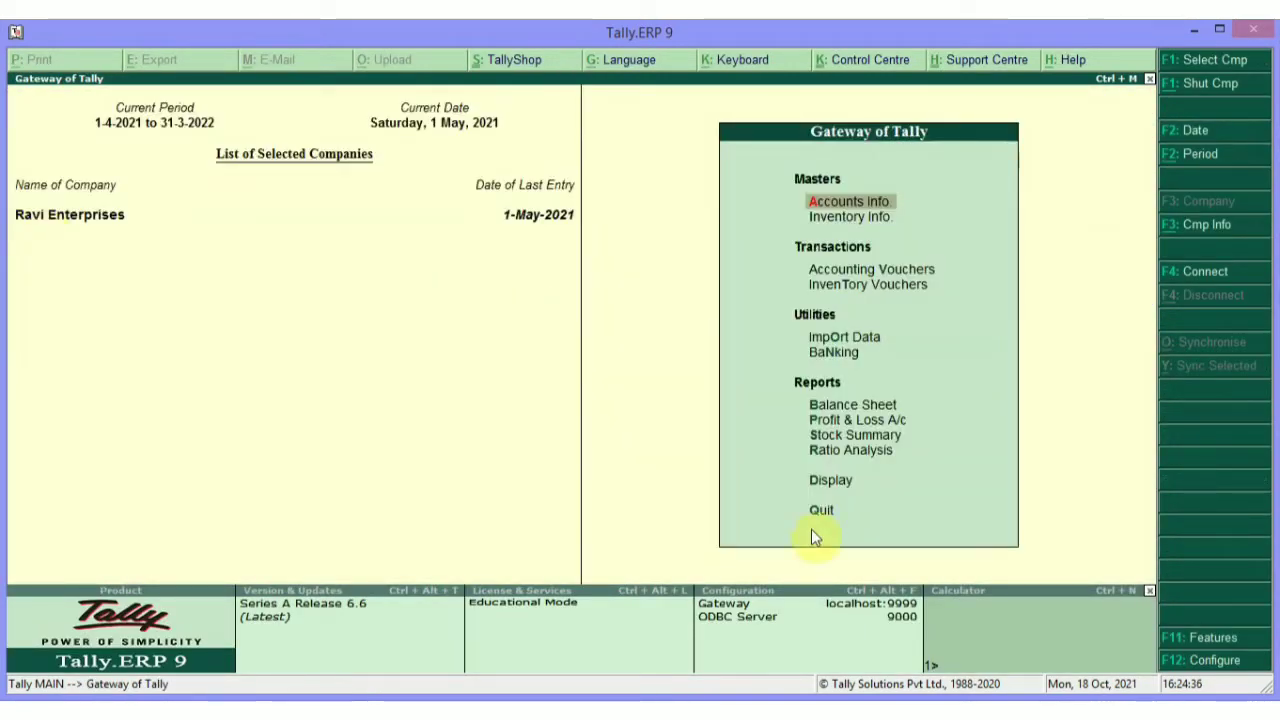
Step: Review the company's Accounting Features for the debit and credit note options, and leave them without making changes
{"action": "left_click", "coordinate": [1210, 640]}
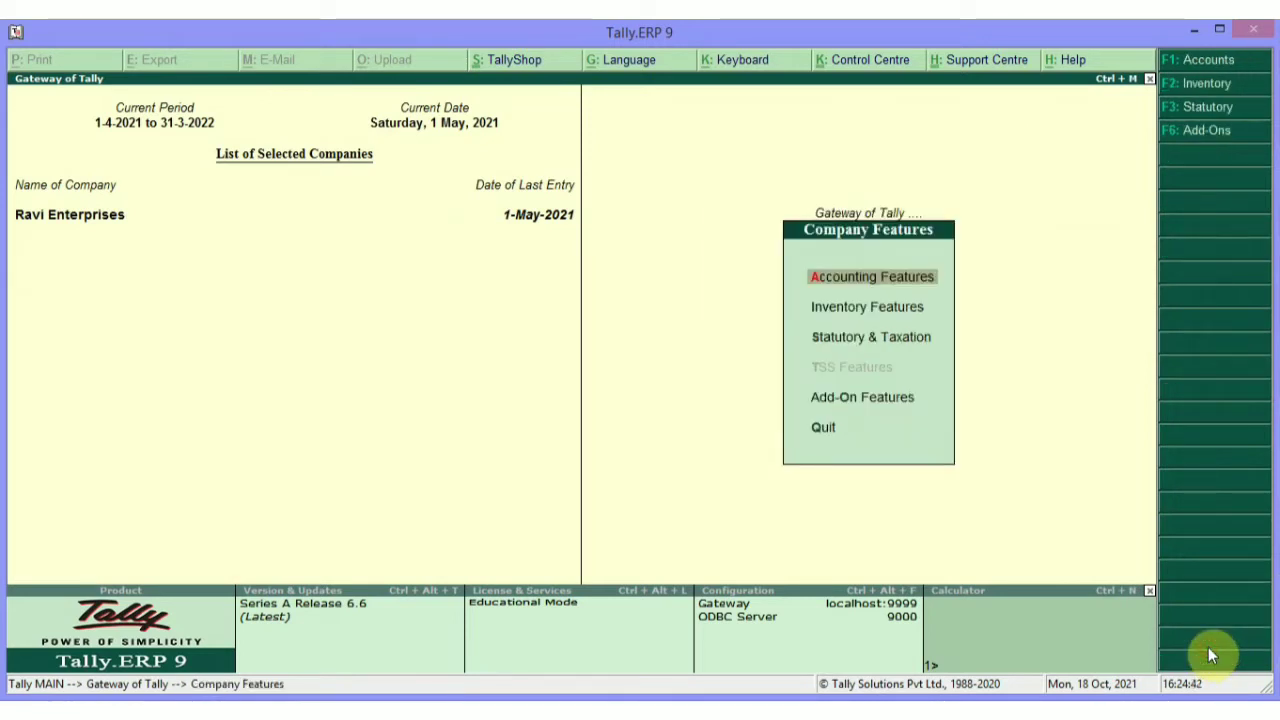
{"action": "key", "text": "Return"}
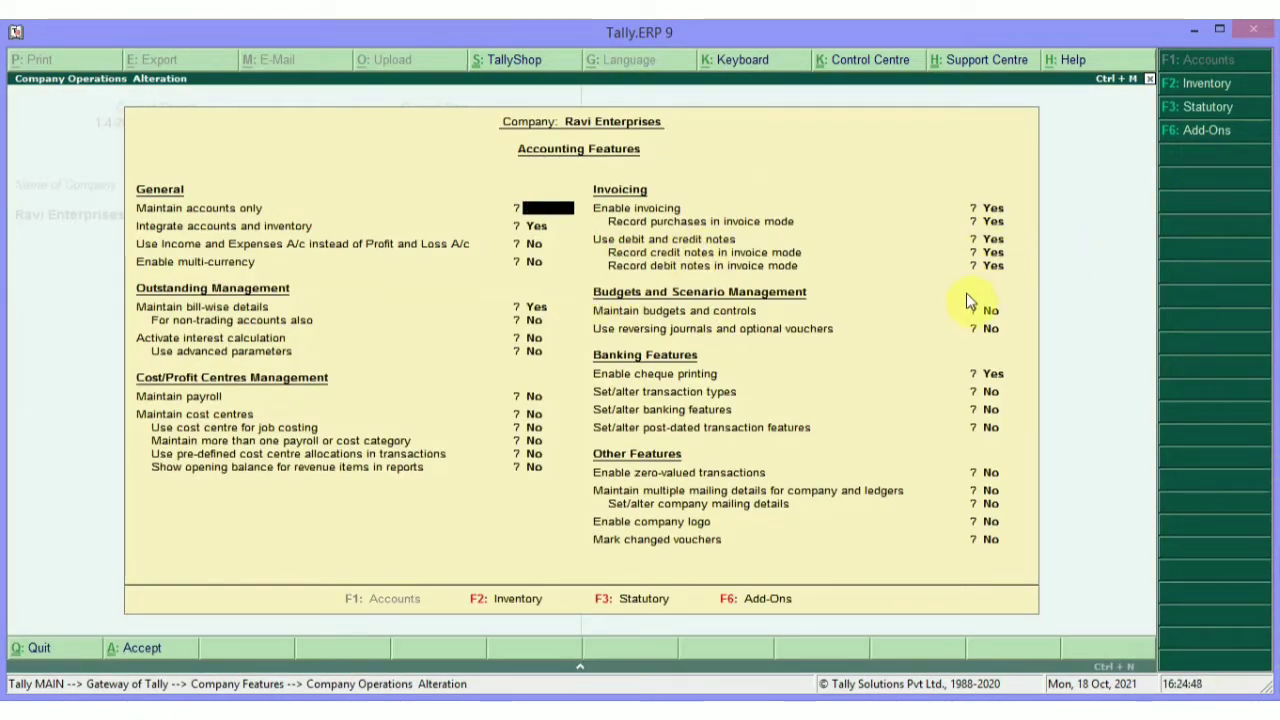
{"action": "key", "text": "Escape"}
{"action": "key", "text": "y"}
{"action": "key", "text": "Escape"}
{"action": "key", "text": "n"}
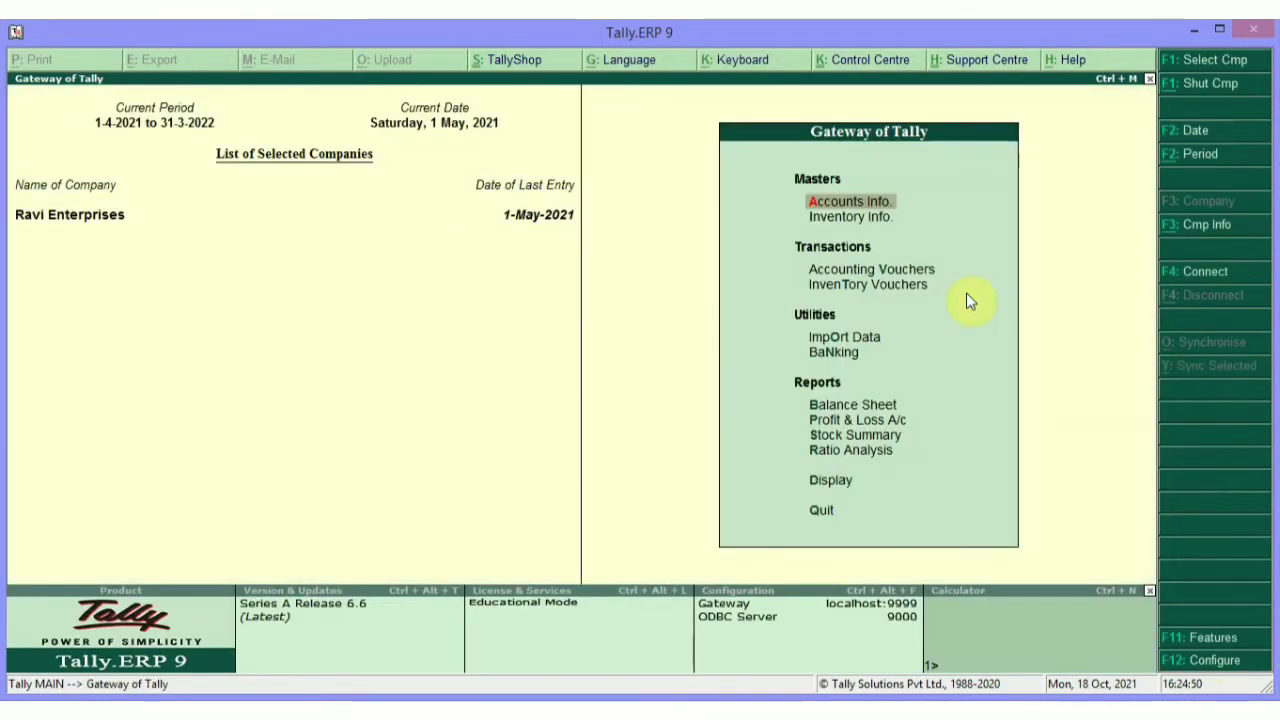
{"action": "left_click", "coordinate": [887, 279]}
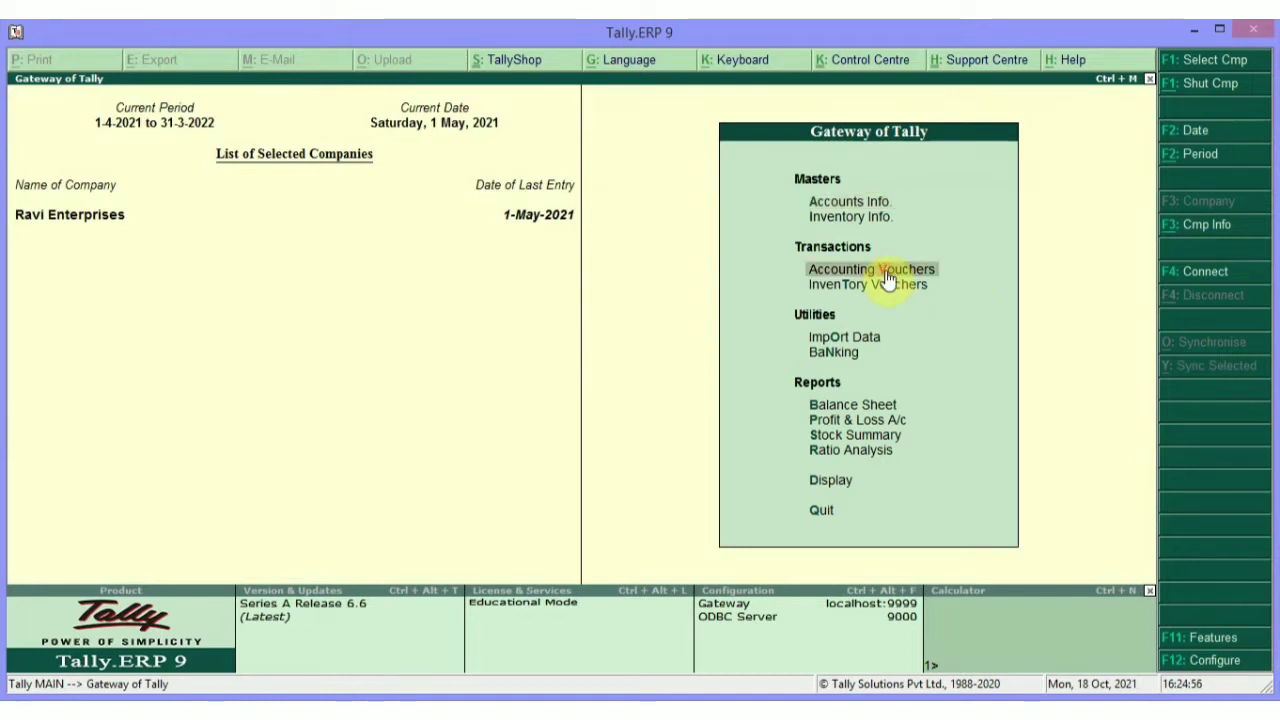
{"action": "left_click", "coordinate": [887, 279]}
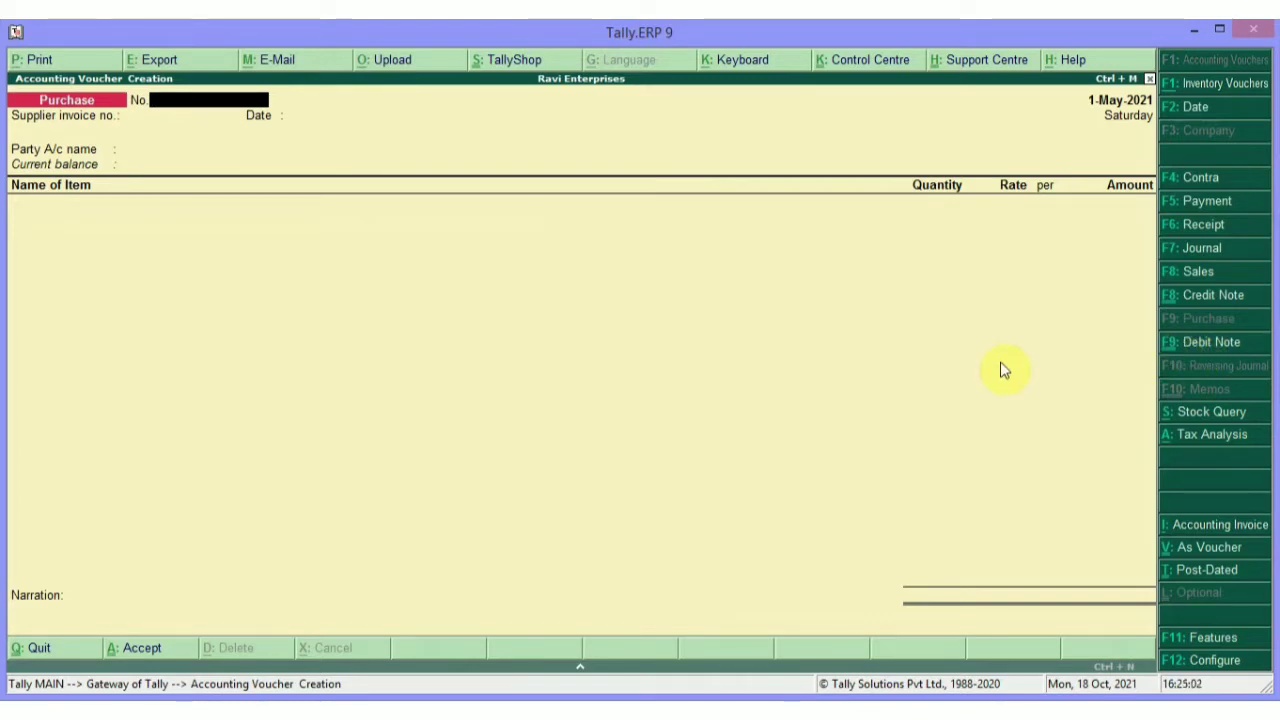
{"action": "key", "text": "Escape"}
{"action": "key", "text": "Escape"}
{"action": "key", "text": "n"}
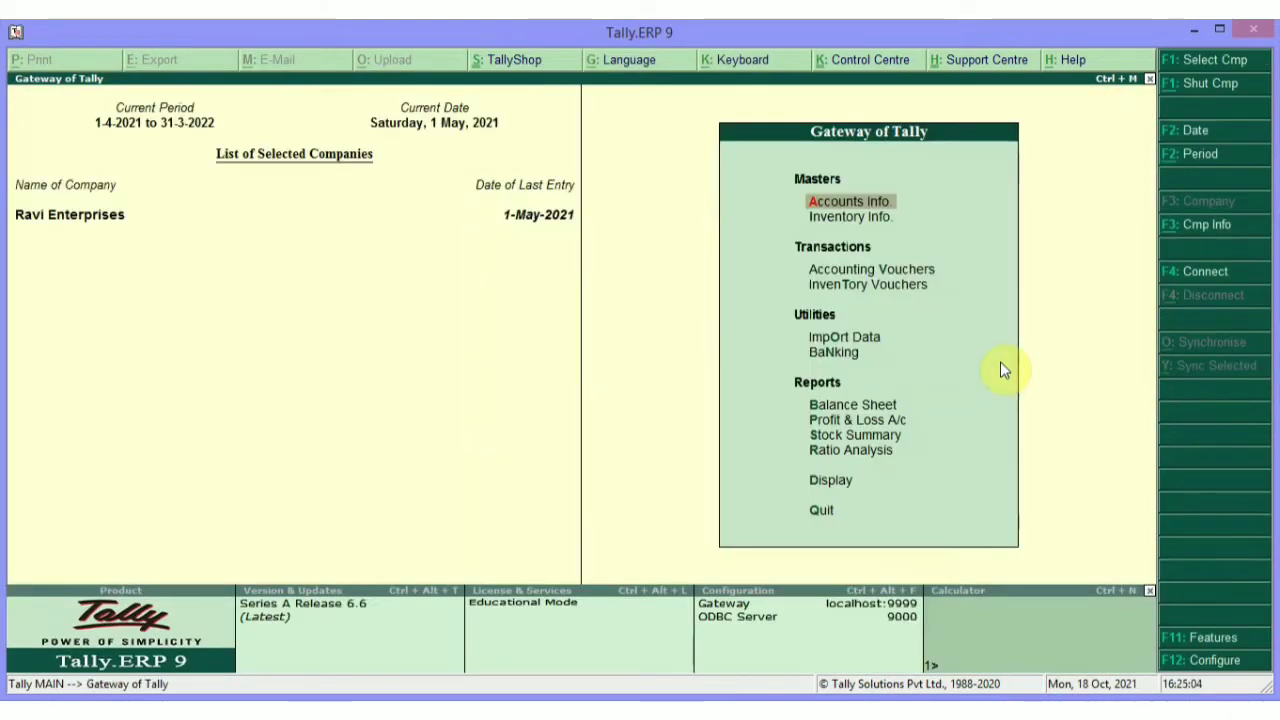
Step: Recheck the supplier invoice number, date and items on the April purchase voucher in the Purchase Register, and return to the Gateway of Tally
{"action": "key", "text": "d"}
{"action": "key", "text": "a"}
{"action": "key", "text": "p"}
{"action": "key", "text": "Up"}
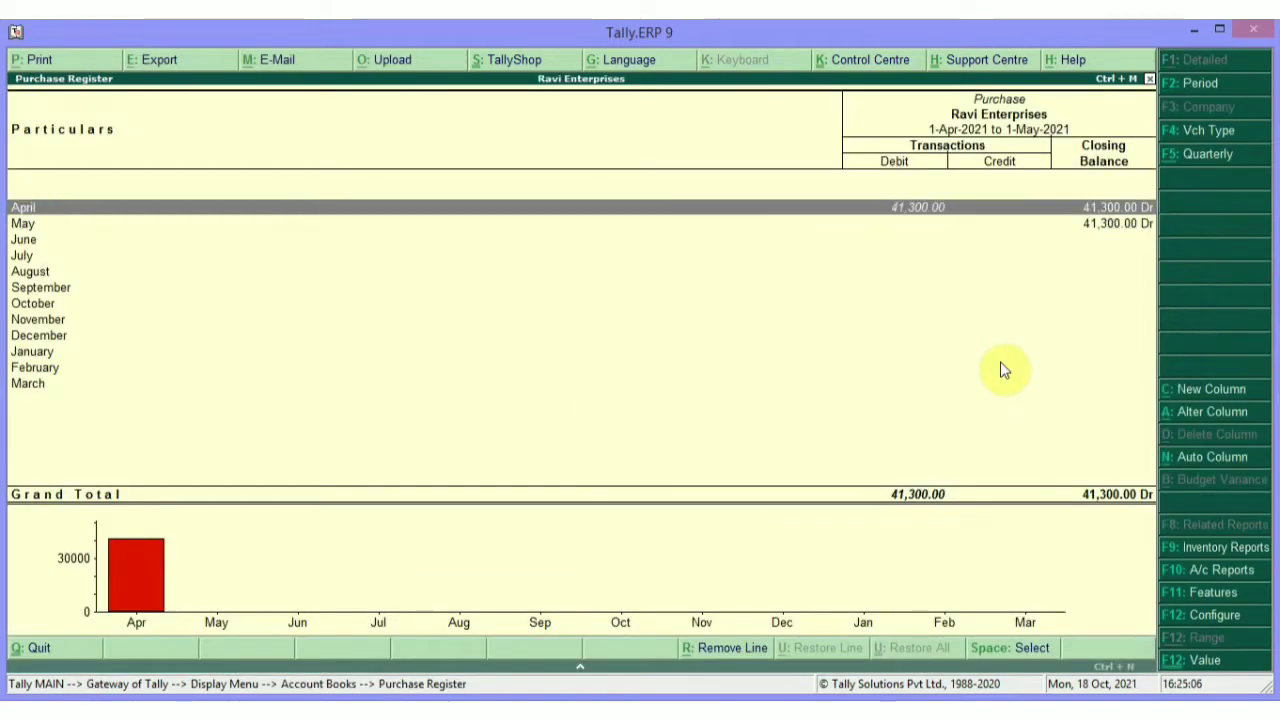
{"action": "key", "text": "Return"}
{"action": "key", "text": "Return"}
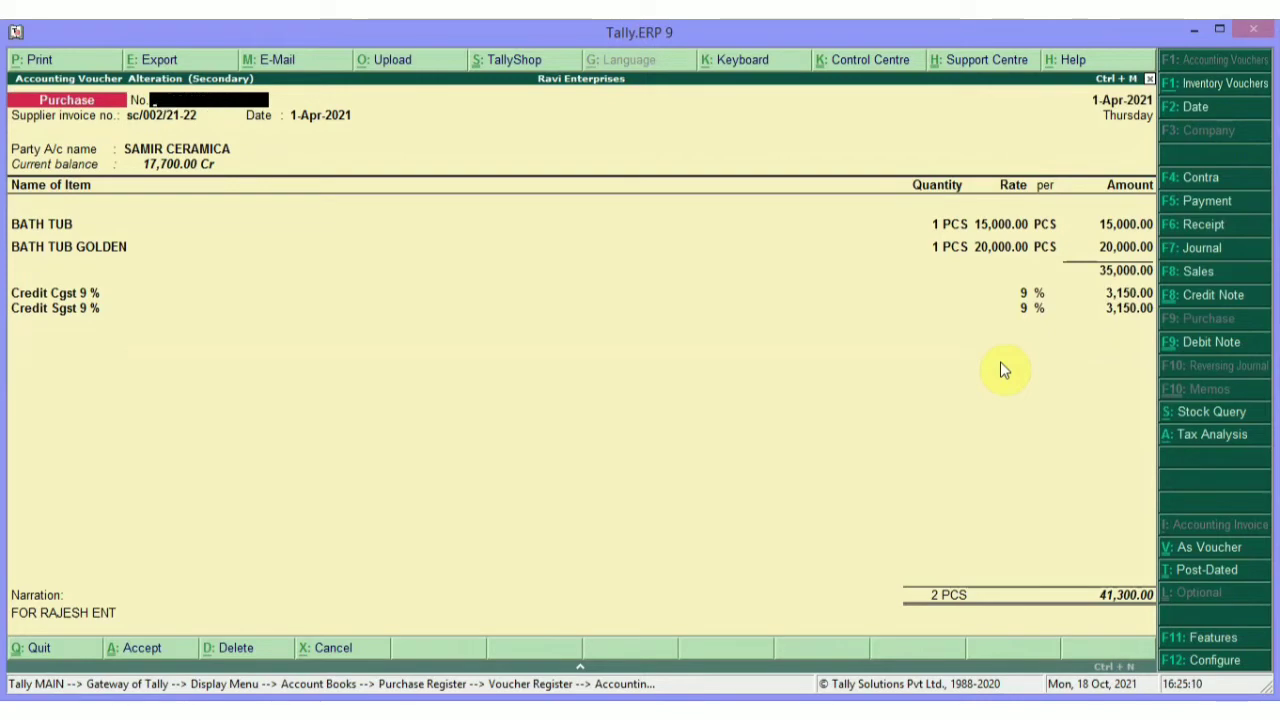
{"action": "key", "text": "Escape"}
{"action": "key", "text": "Escape"}
{"action": "key", "text": "Escape"}
{"action": "key", "text": "Escape"}
{"action": "key", "text": "Escape"}
{"action": "key", "text": "Escape"}
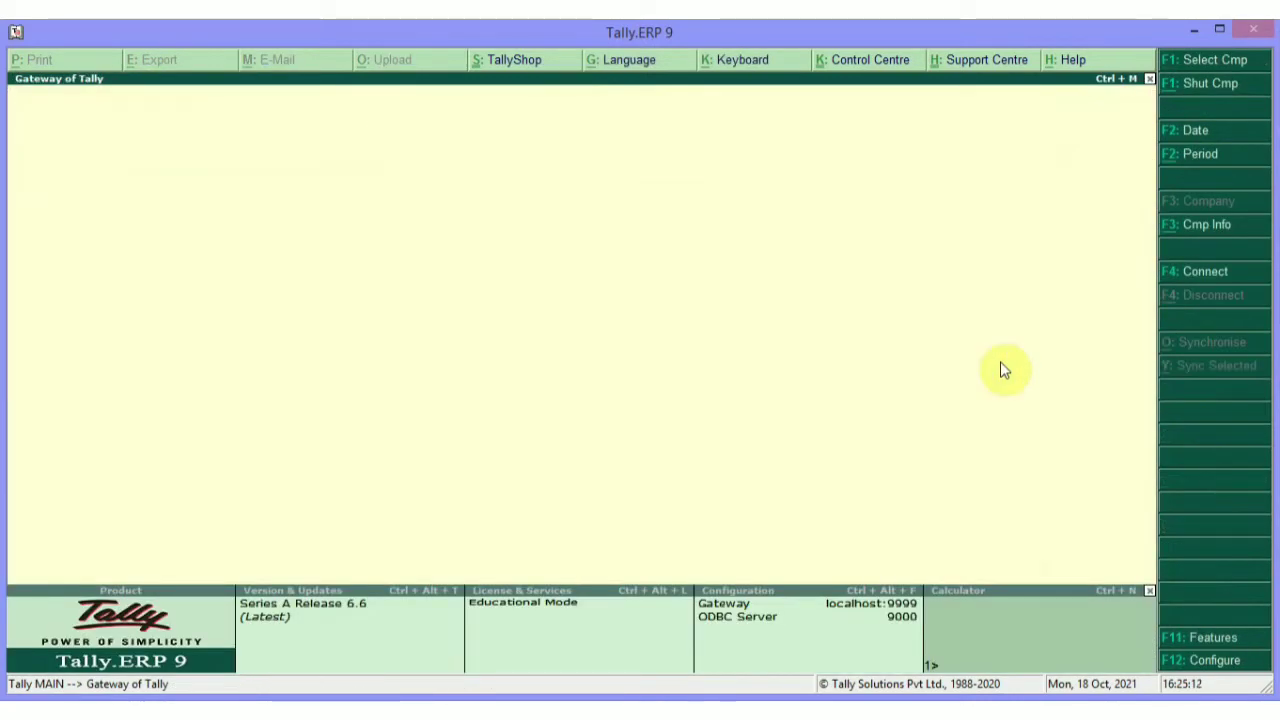
{"action": "key", "text": "Escape"}
Step: Start a Debit Note in Accounting Vouchers and number it DN/001/21-22
{"action": "key", "text": "v"}
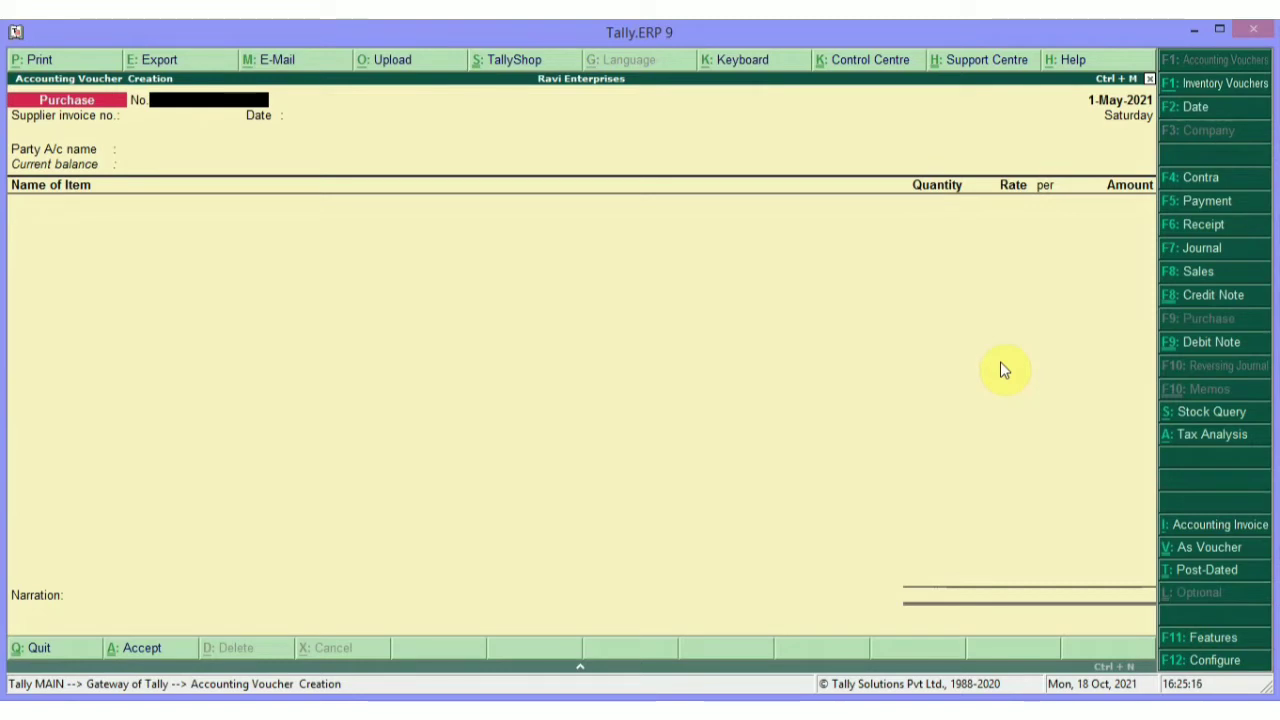
{"action": "key", "text": "ctrl+F9"}
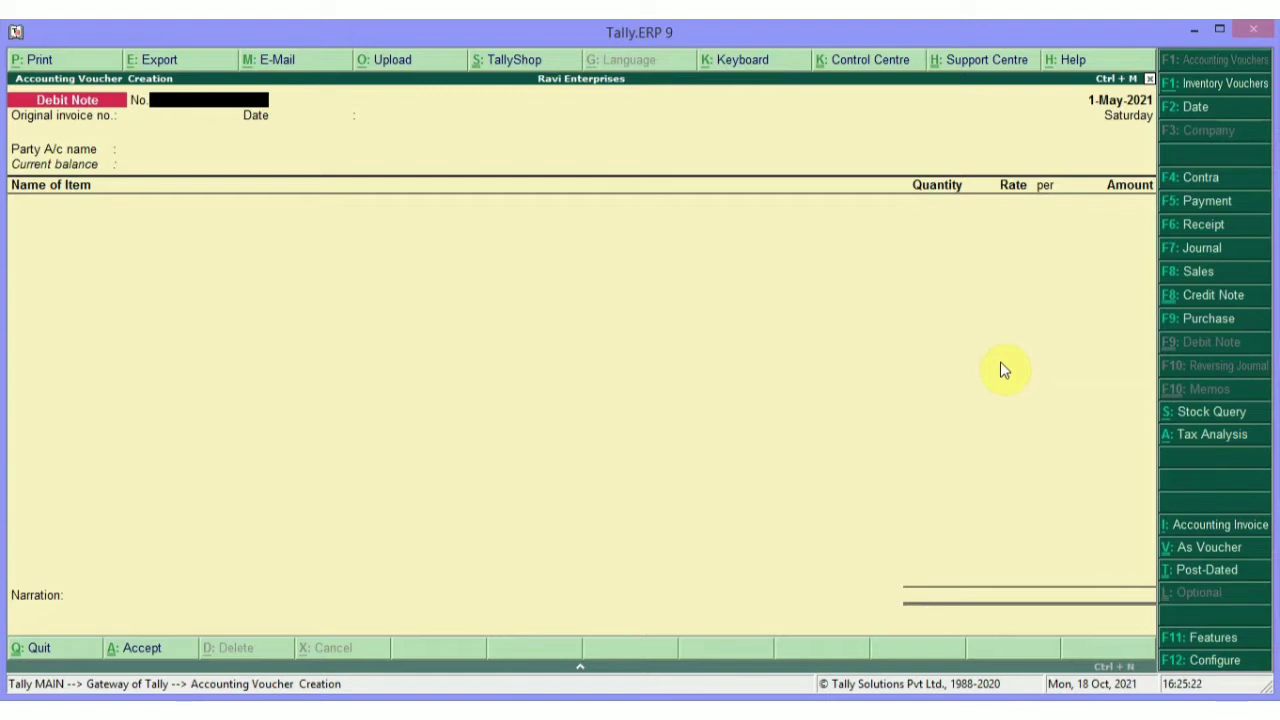
{"action": "type", "text": "dn"}
{"action": "key", "text": "BackSpace"}
{"action": "key", "text": "BackSpace"}
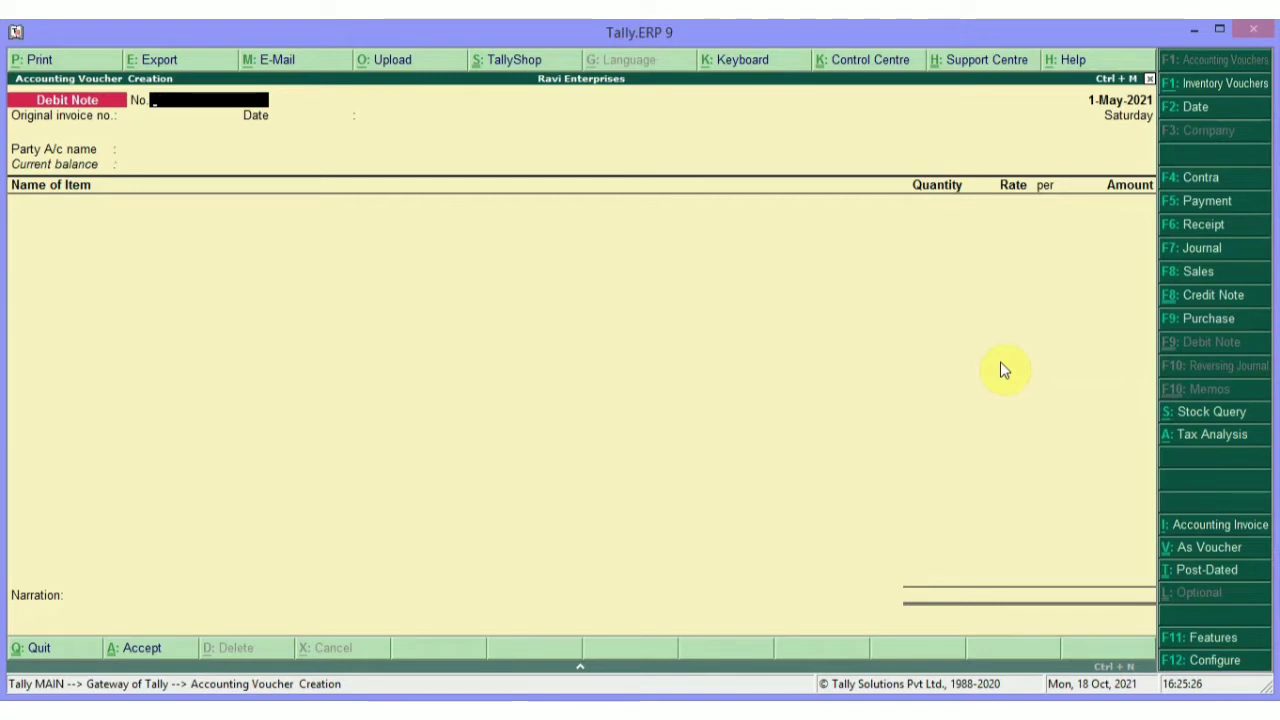
{"action": "type", "text": "DN/"}
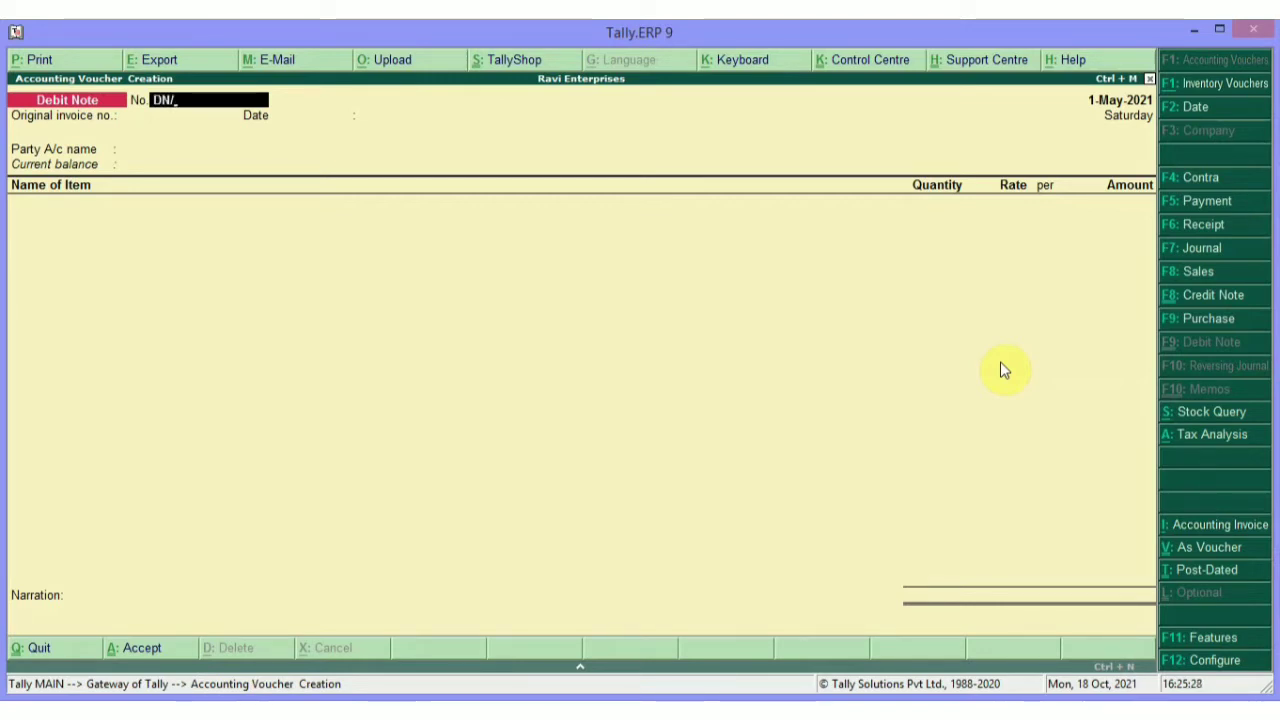
{"action": "type", "text": "001/21-22"}
{"action": "key", "text": "Return"}
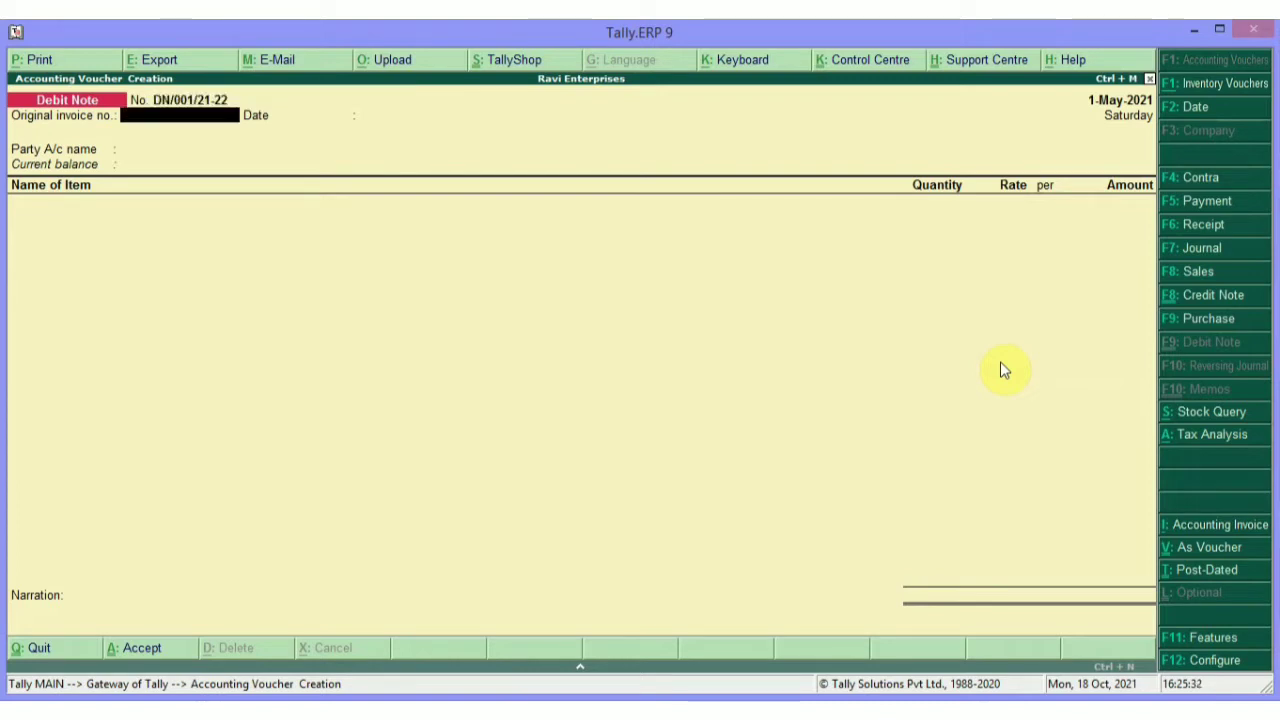
Step: Enter sc/002/21-22 as the debit note's original invoice number, with the original invoice date 1-Apr-2021
{"action": "type", "text": "sc/002/21-22_"}
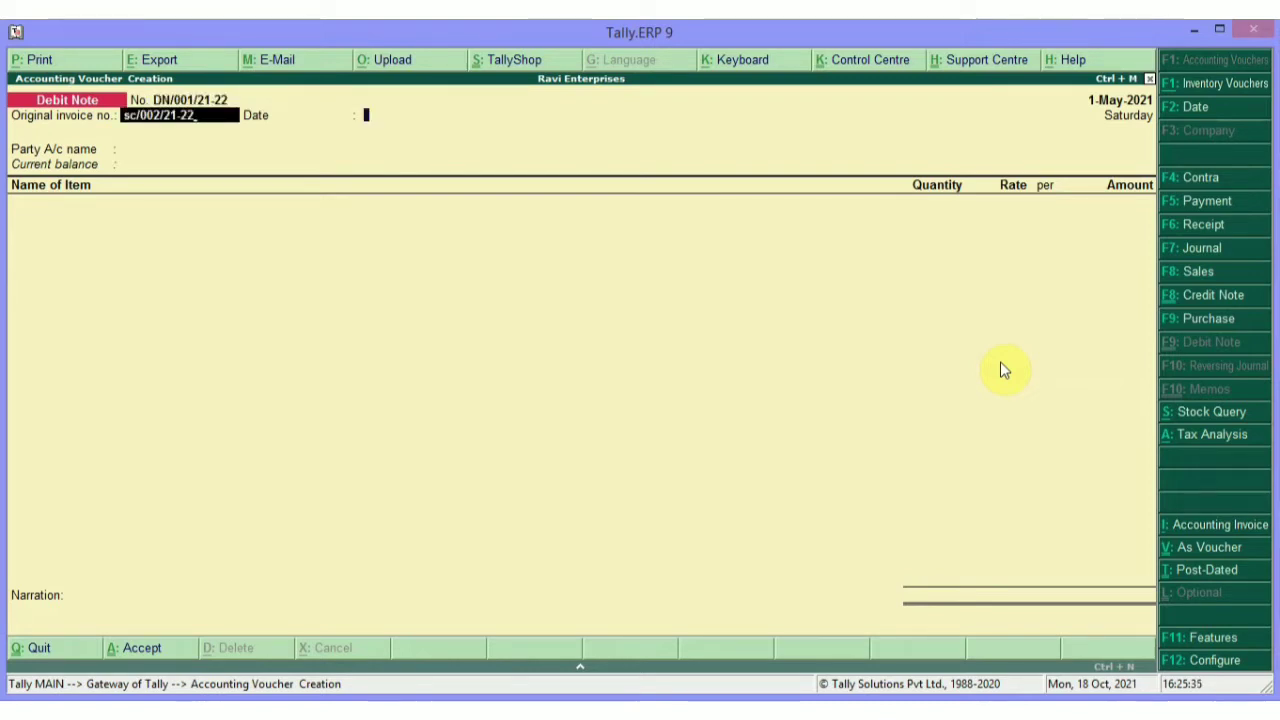
{"action": "key", "text": "Return"}
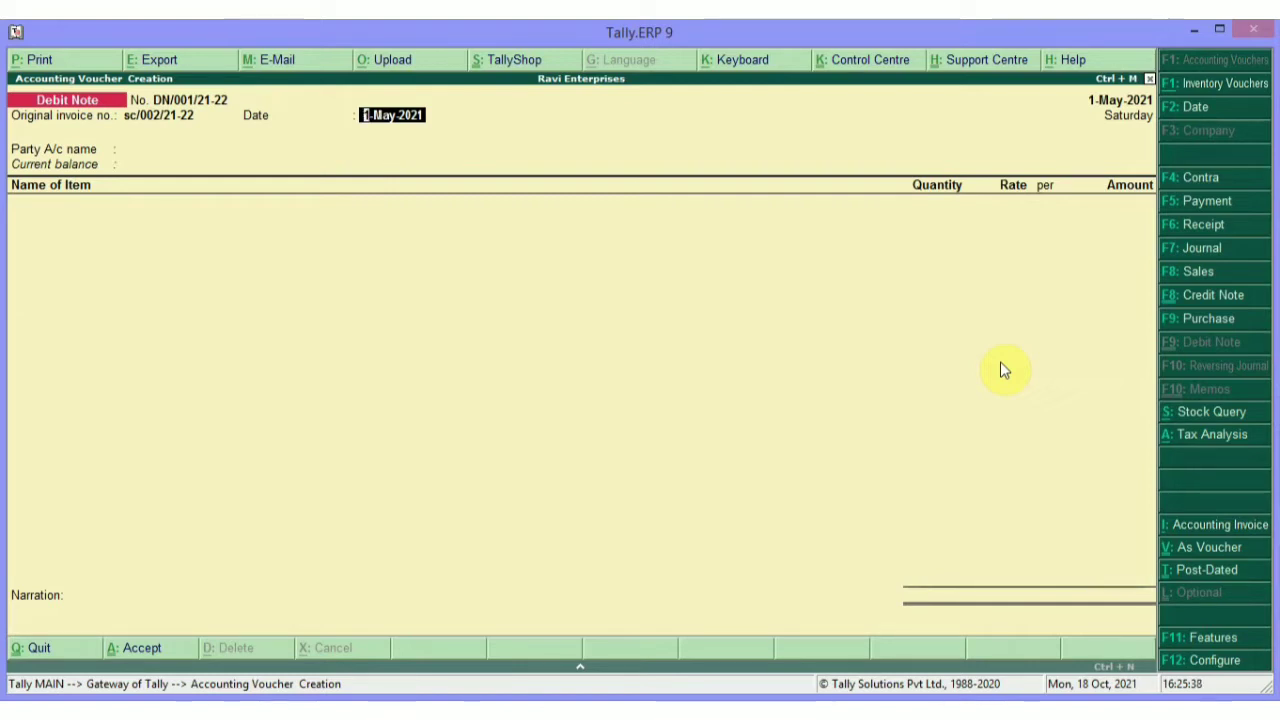
{"action": "type", "text": "1/4/2021"}
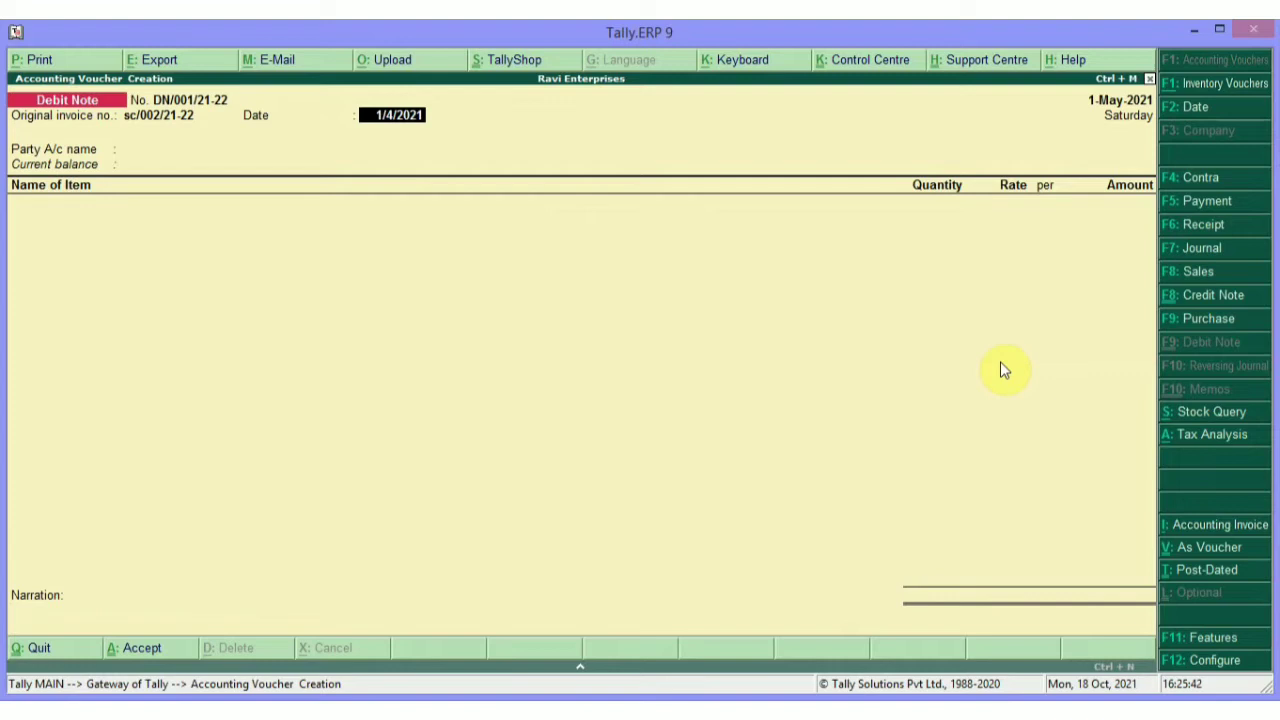
{"action": "key", "text": "Return"}
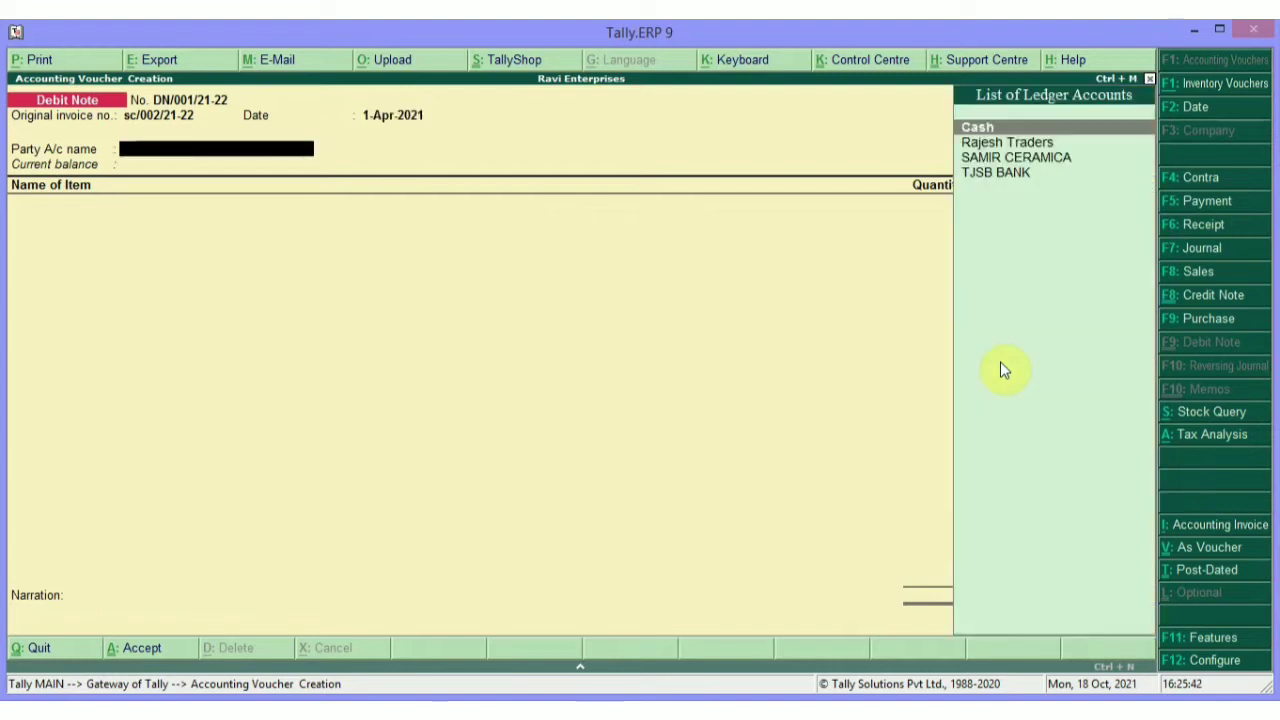
Step: Choose SAMIR CERAMICA as the debit note's party account and accept its party details as filled in
{"action": "type", "text": "SAMI"}
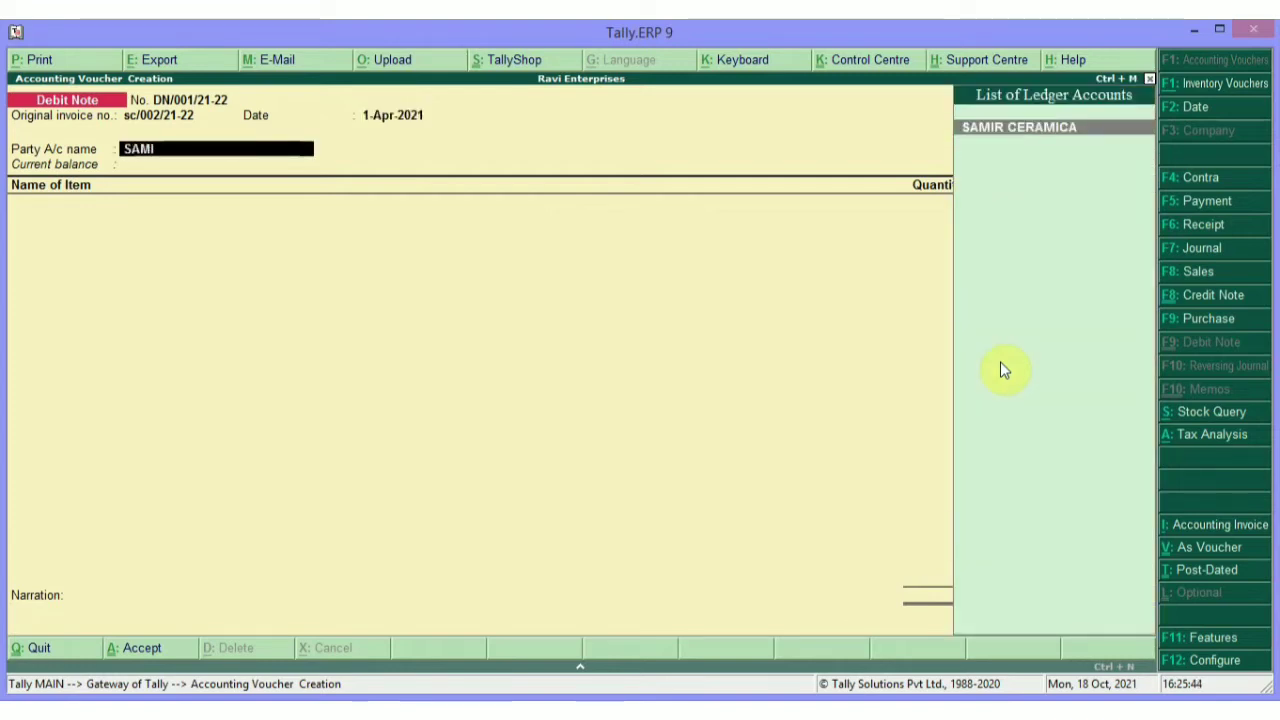
{"action": "type", "text": "R"}
{"action": "key", "text": "Return"}
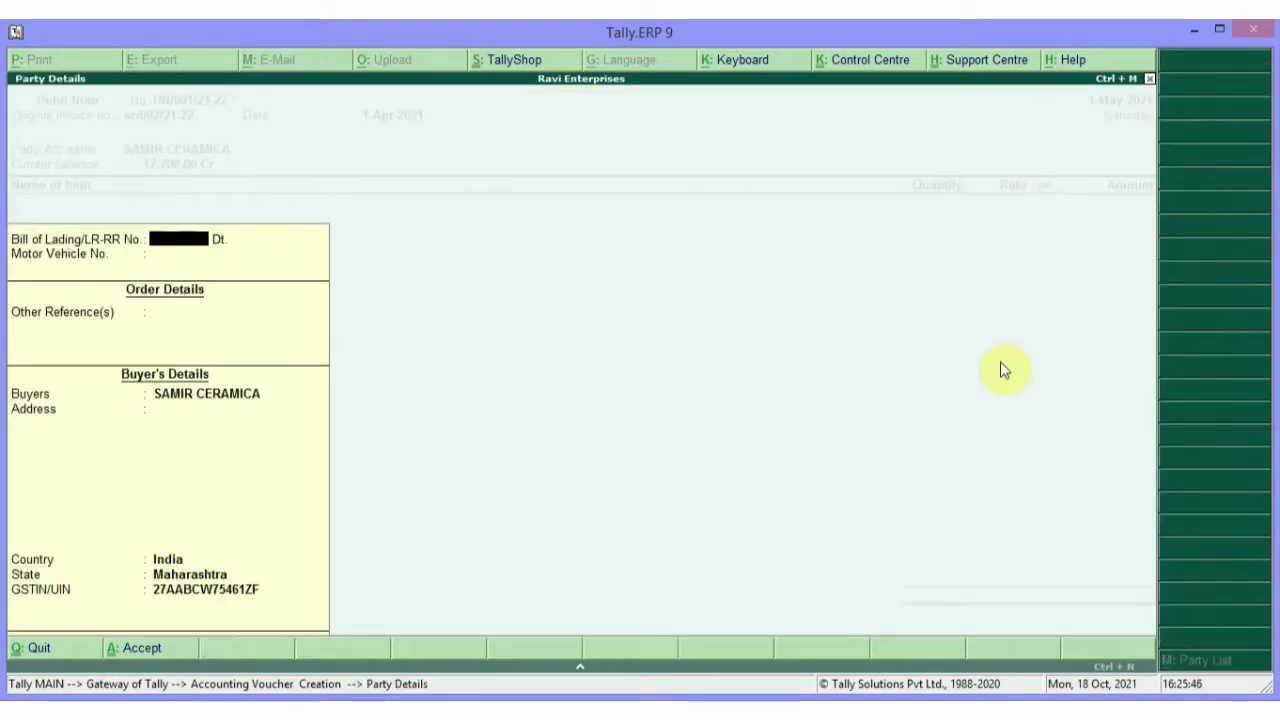
{"action": "key", "text": "ctrl+a"}
Step: Add the returned item BATH TUB with quantity 1 PCS, accepting its 15,000.00 rate and ledger allocation, and end the item list
{"action": "type", "text": "BATH"}
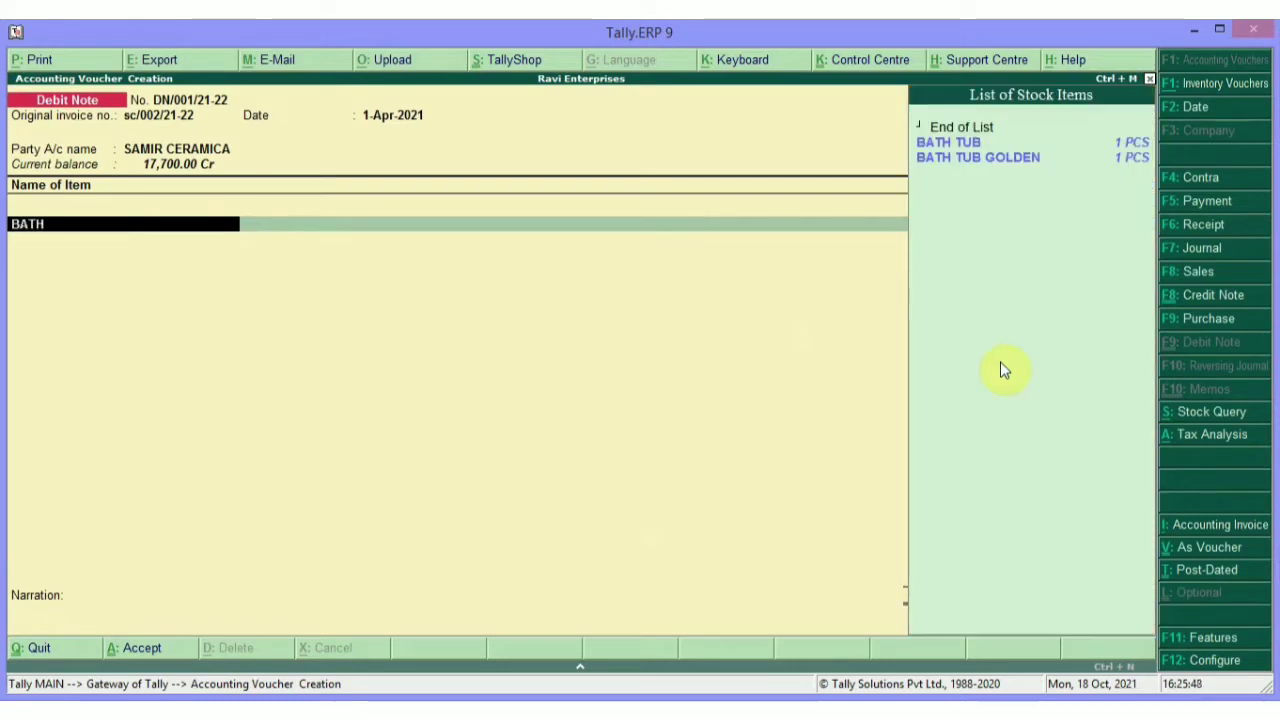
{"action": "key", "text": "Down"}
{"action": "key", "text": "Return"}
{"action": "key", "text": "Return"}
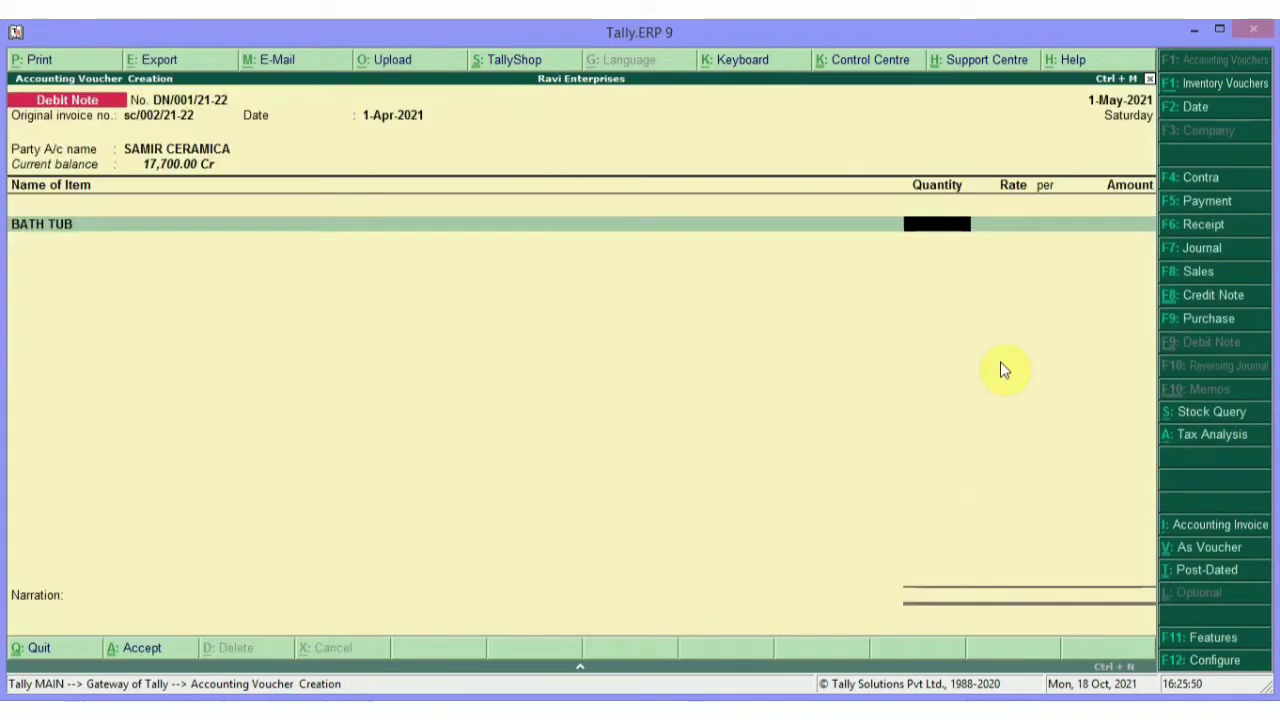
{"action": "type", "text": "1"}
{"action": "key", "text": "Return"}
{"action": "key", "text": "Return"}
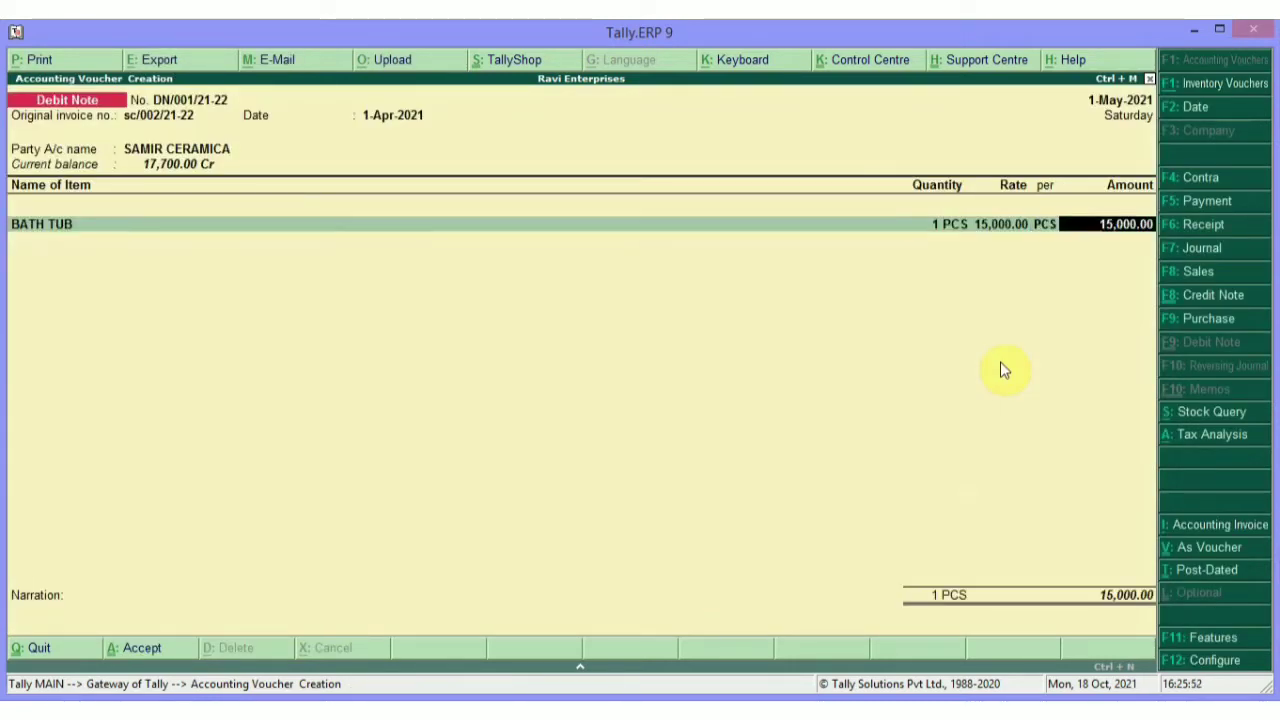
{"action": "key", "text": "Return"}
{"action": "key", "text": "Return"}
{"action": "key", "text": "Return"}
{"action": "key", "text": "Return"}
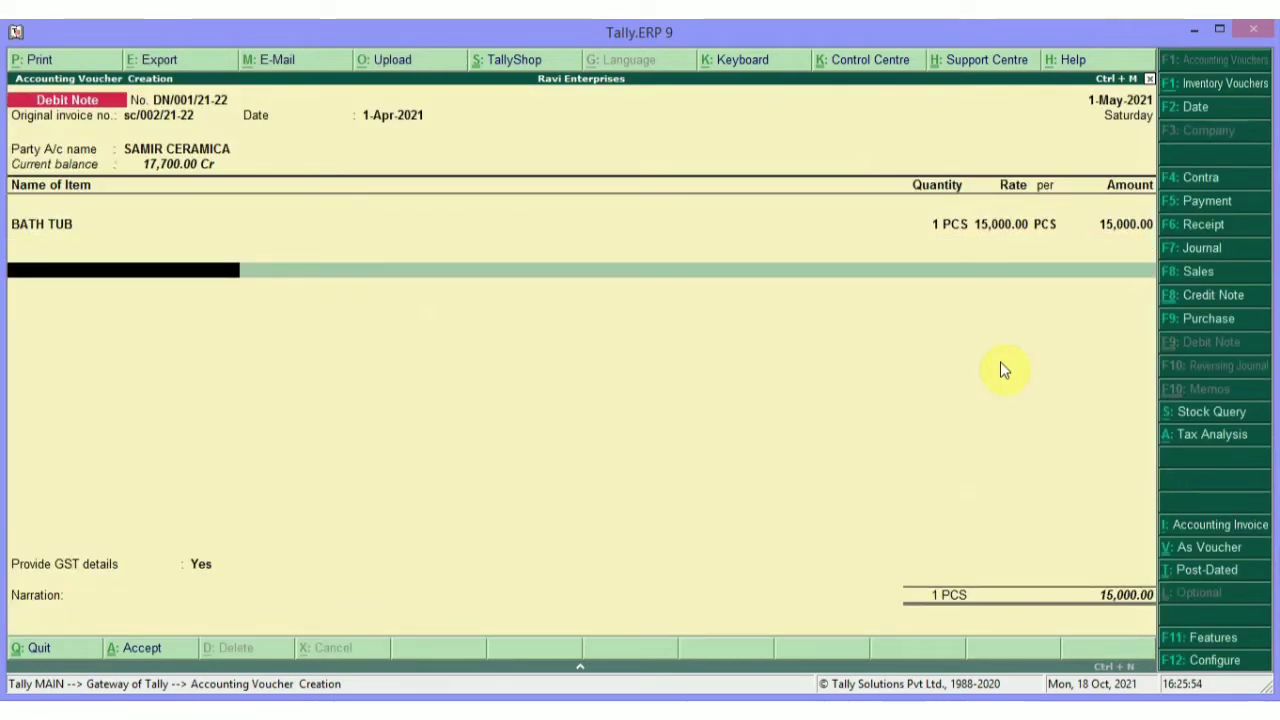
Step: Add the tax ledgers Credit Cgst 9 % and Credit Sgst 9 % below the BATH TUB item
{"action": "type", "text": "CRED"}
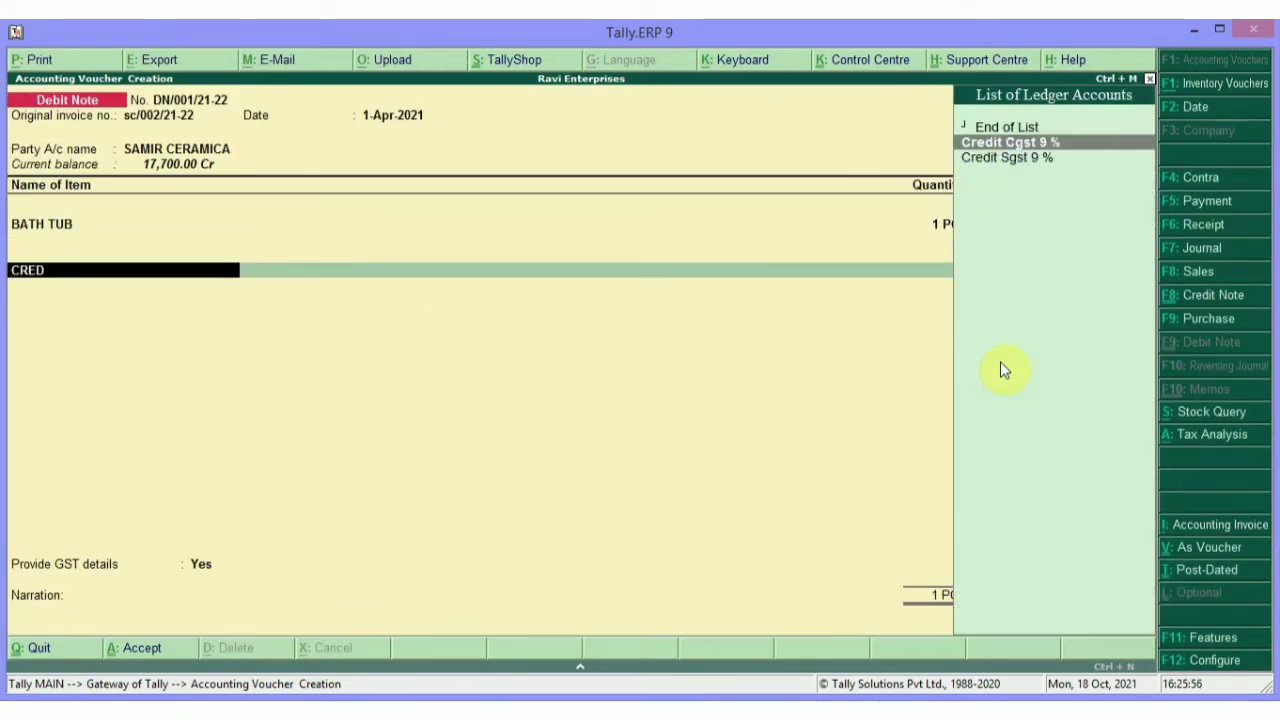
{"action": "key", "text": "Return"}
{"action": "key", "text": "Return"}
{"action": "type", "text": "CR"}
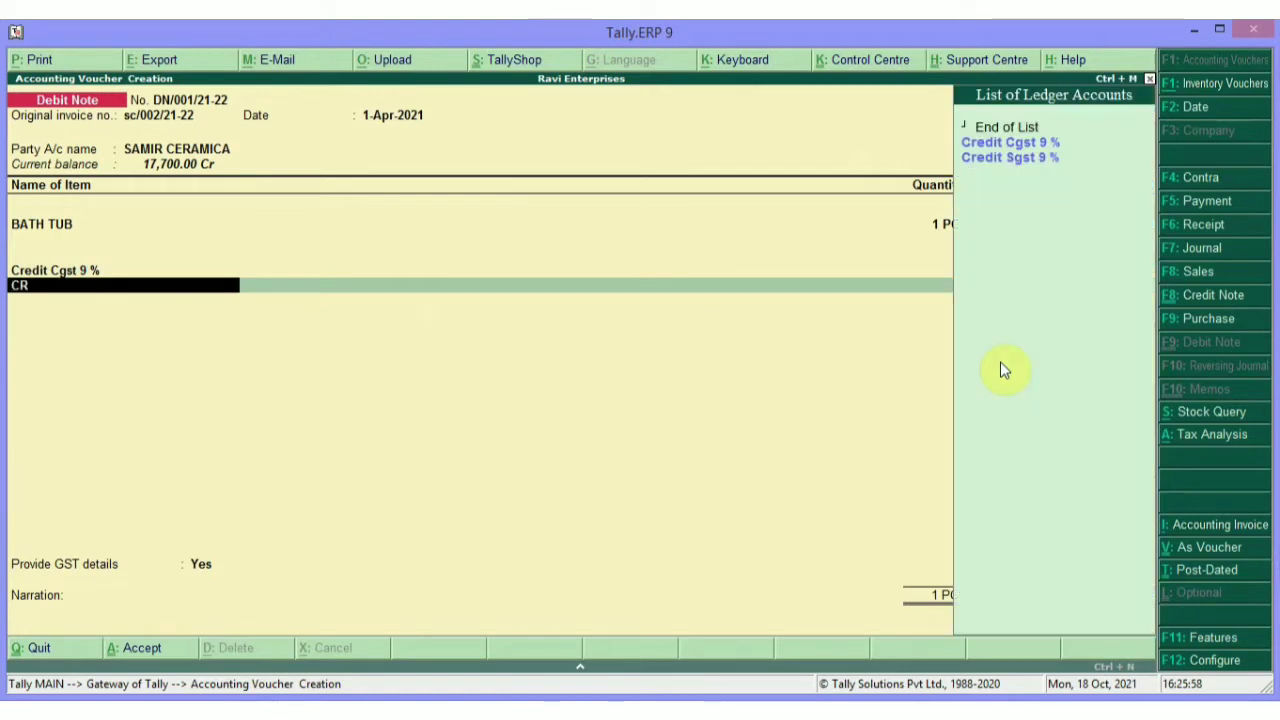
{"action": "type", "text": "ED"}
{"action": "key", "text": "Down"}
{"action": "key", "text": "Return"}
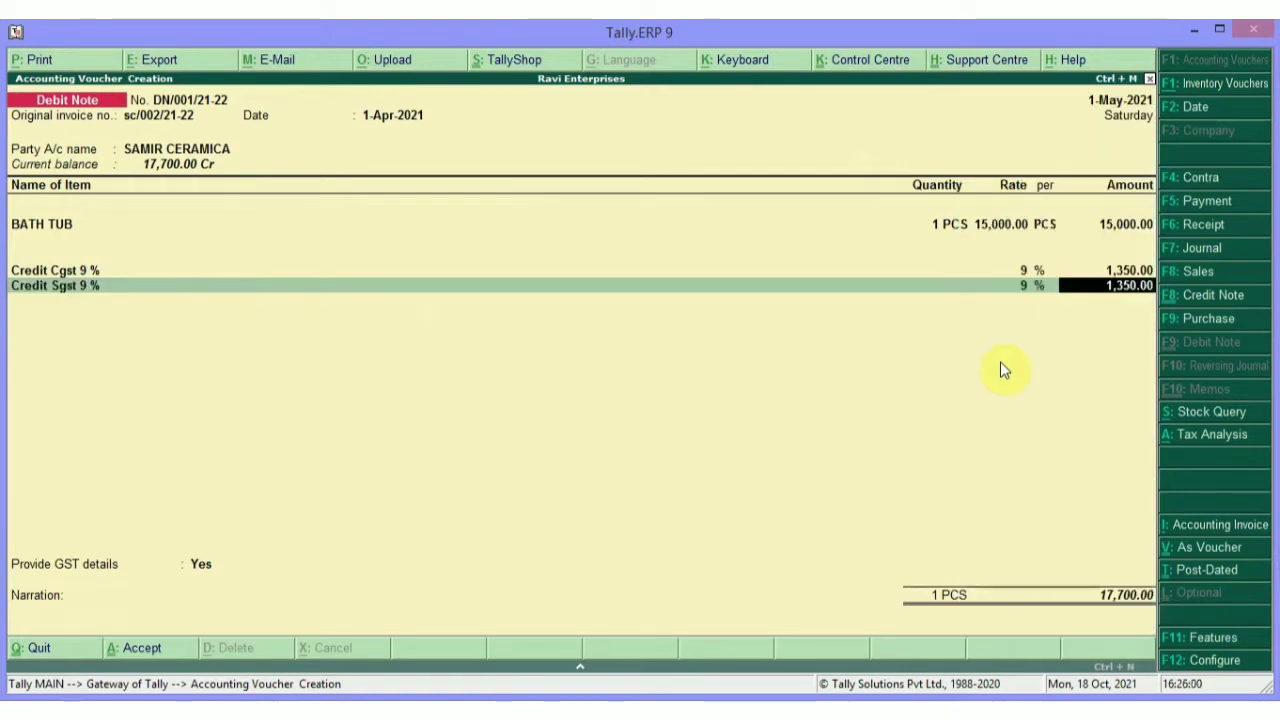
Step: Check which purchase ledger the BATH TUB line is allocated to, and go back to the tax ledger lines
{"action": "key", "text": "Up"}
{"action": "key", "text": "Up"}
{"action": "key", "text": "Up"}
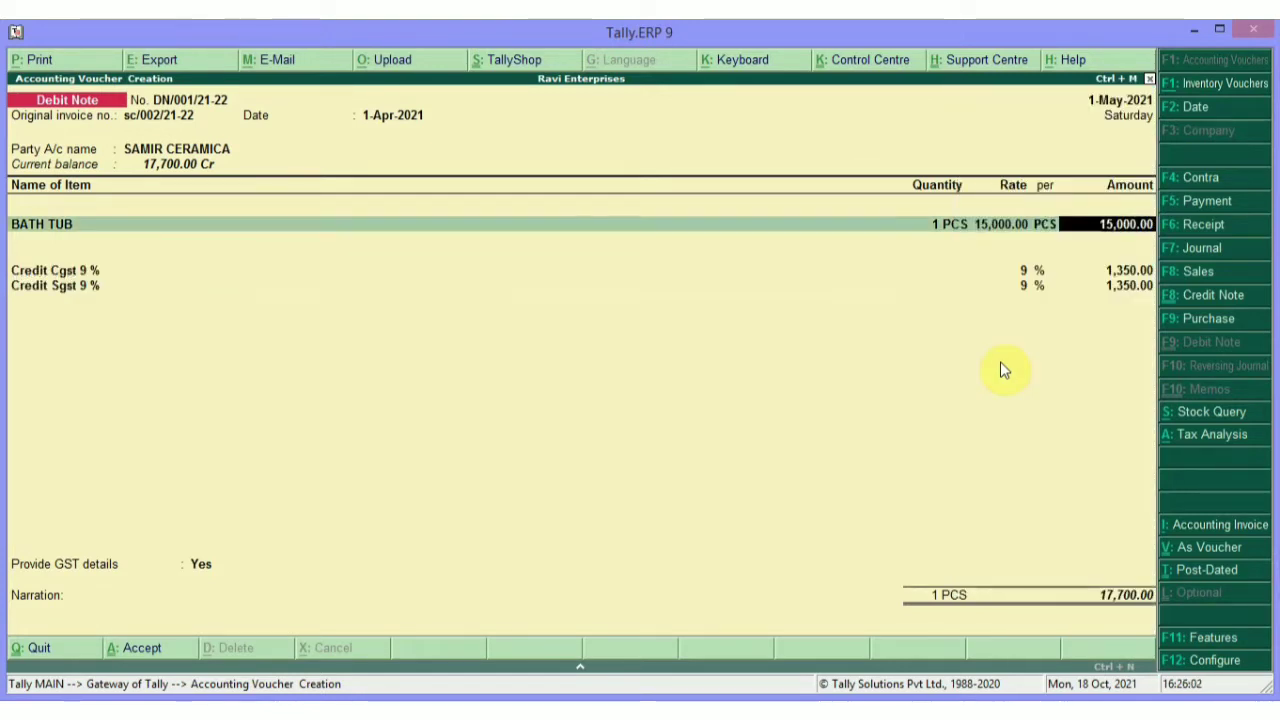
{"action": "key", "text": "Return"}
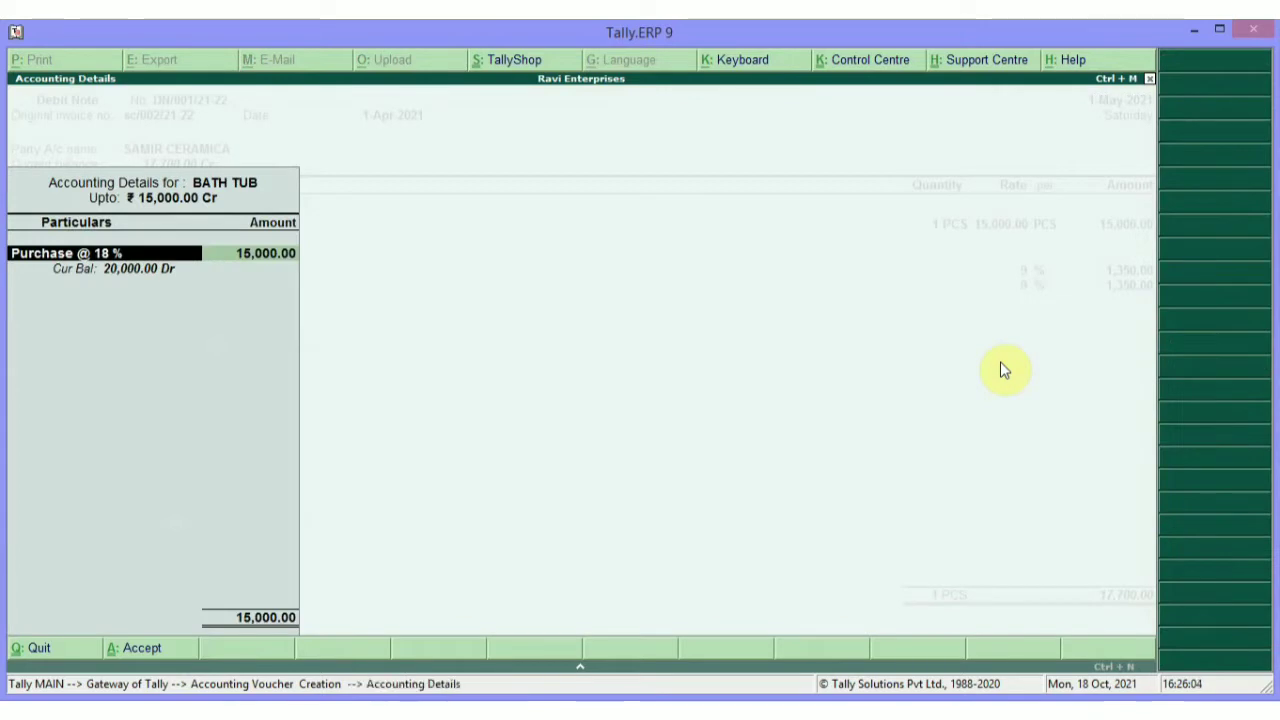
{"action": "key", "text": "Return"}
{"action": "key", "text": "Return"}
{"action": "key", "text": "Return"}
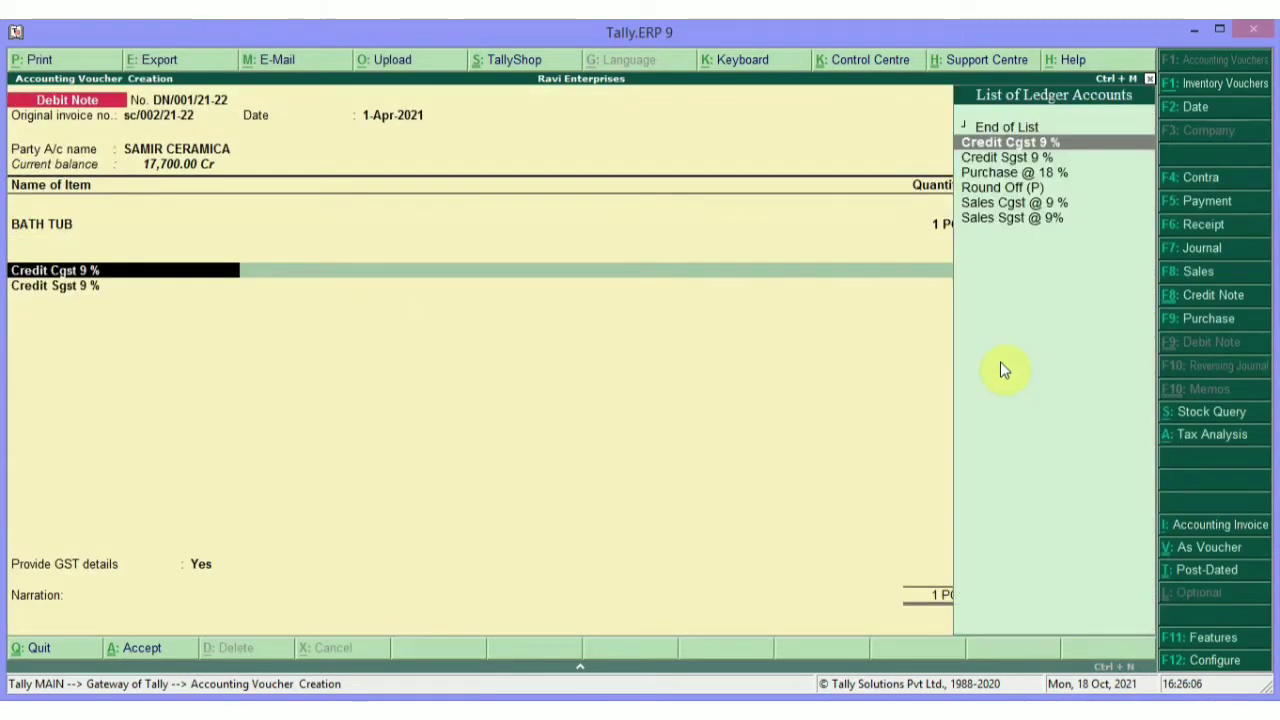
Step: Accept the CGST and SGST lines, end the ledger list, and set Provide GST details to No
{"action": "key", "text": "Return"}
{"action": "key", "text": "Return"}
{"action": "key", "text": "Return"}
{"action": "key", "text": "Return"}
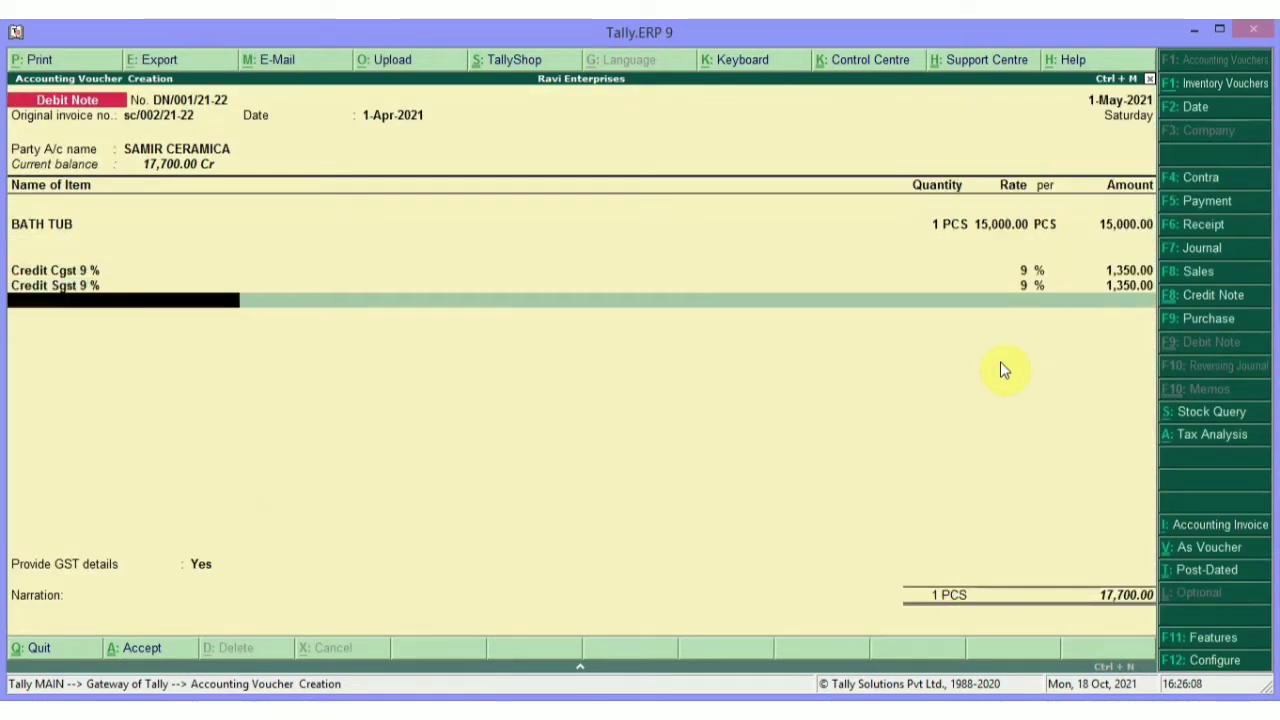
{"action": "key", "text": "Return"}
{"action": "key", "text": "n"}
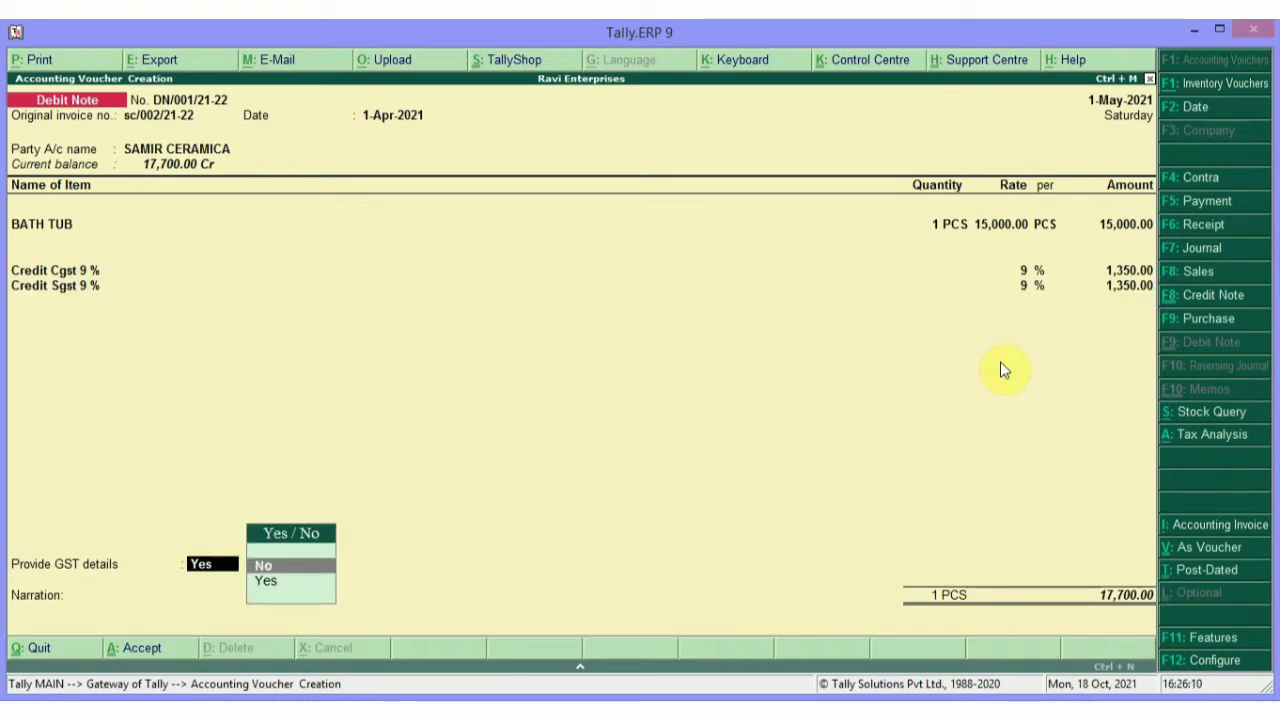
{"action": "key", "text": "Return"}
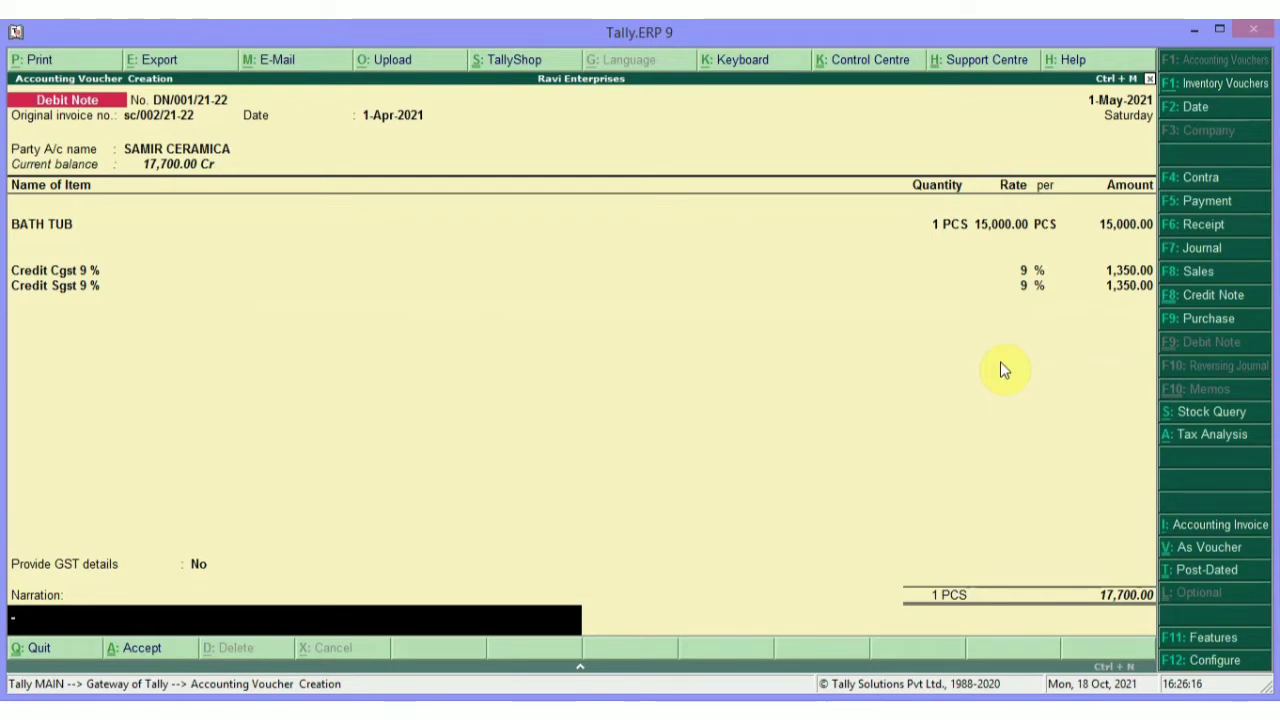
Step: Enter the narration "BEING DEBIT NOTE ISSUED AGAINST INV NO SC/002/21-22 DATED 1/4/2021 FOR DAMAGED GOODS RECEIVED" and save the debit note
{"action": "key", "text": "ctrl+alt+v"}
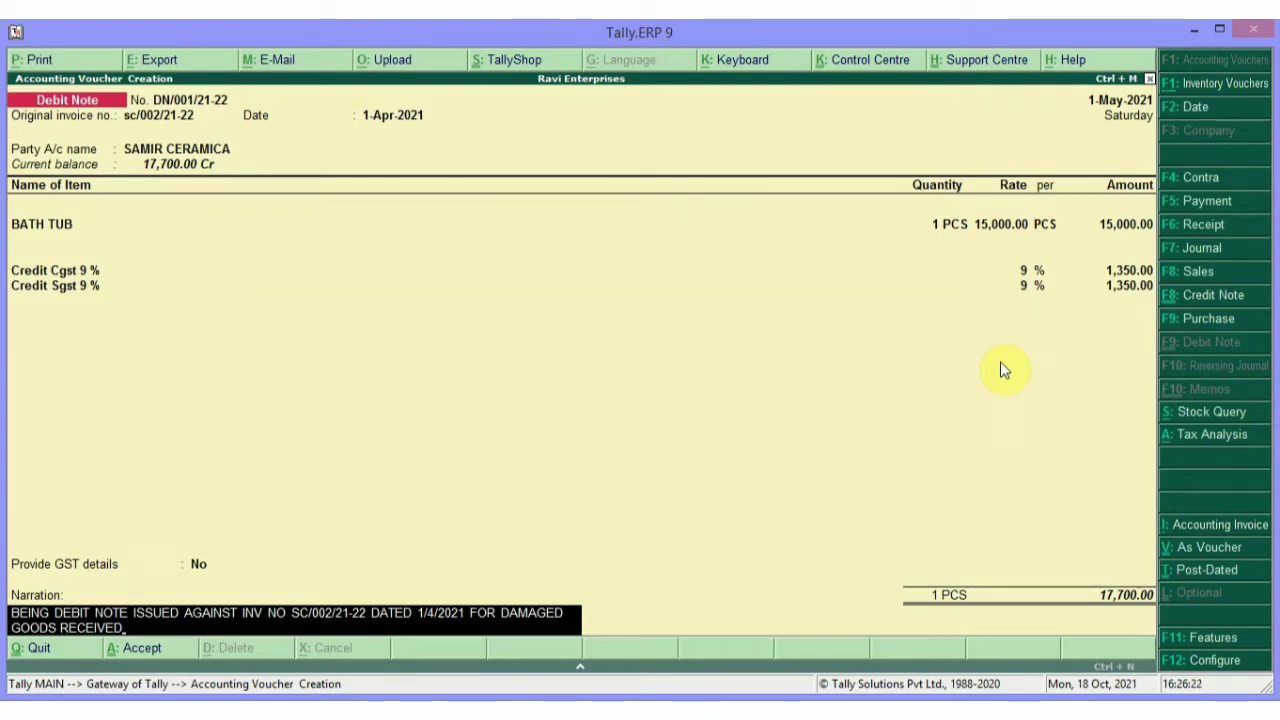
{"action": "key", "text": "Return"}
{"action": "key", "text": "Return"}
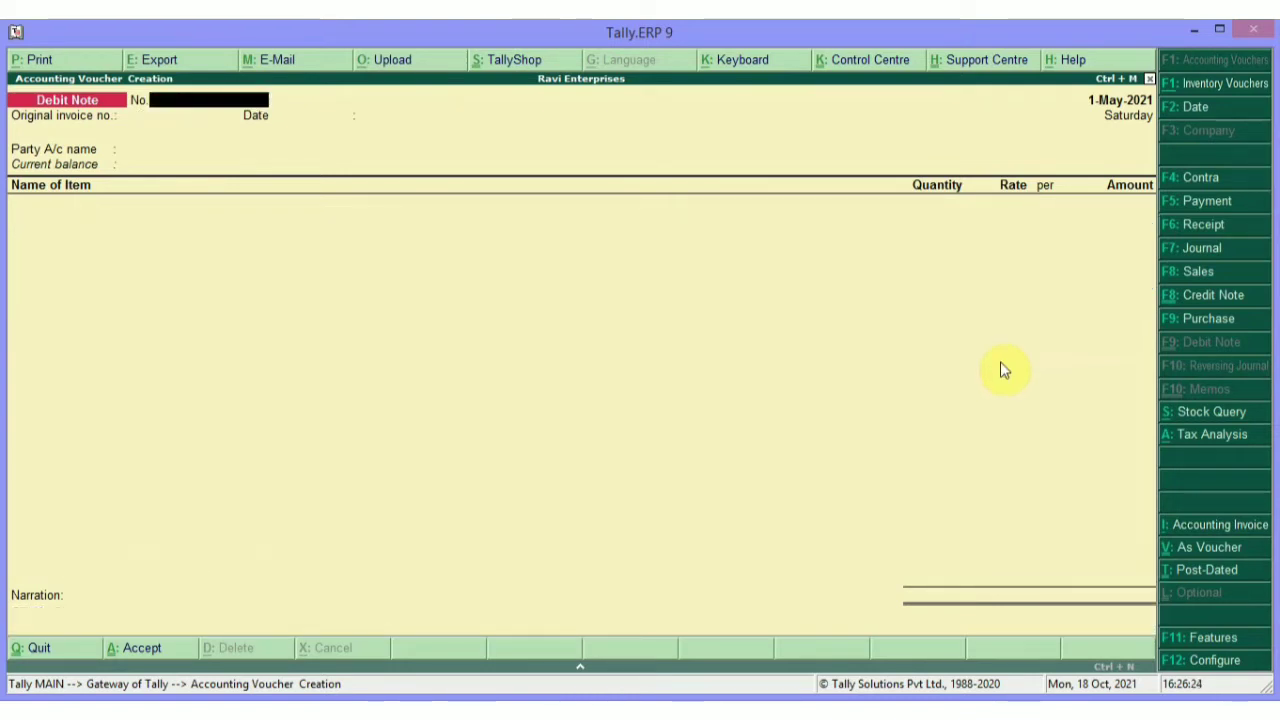
{"action": "key", "text": "Escape"}
{"action": "key", "text": "Escape"}
{"action": "key", "text": "Escape"}
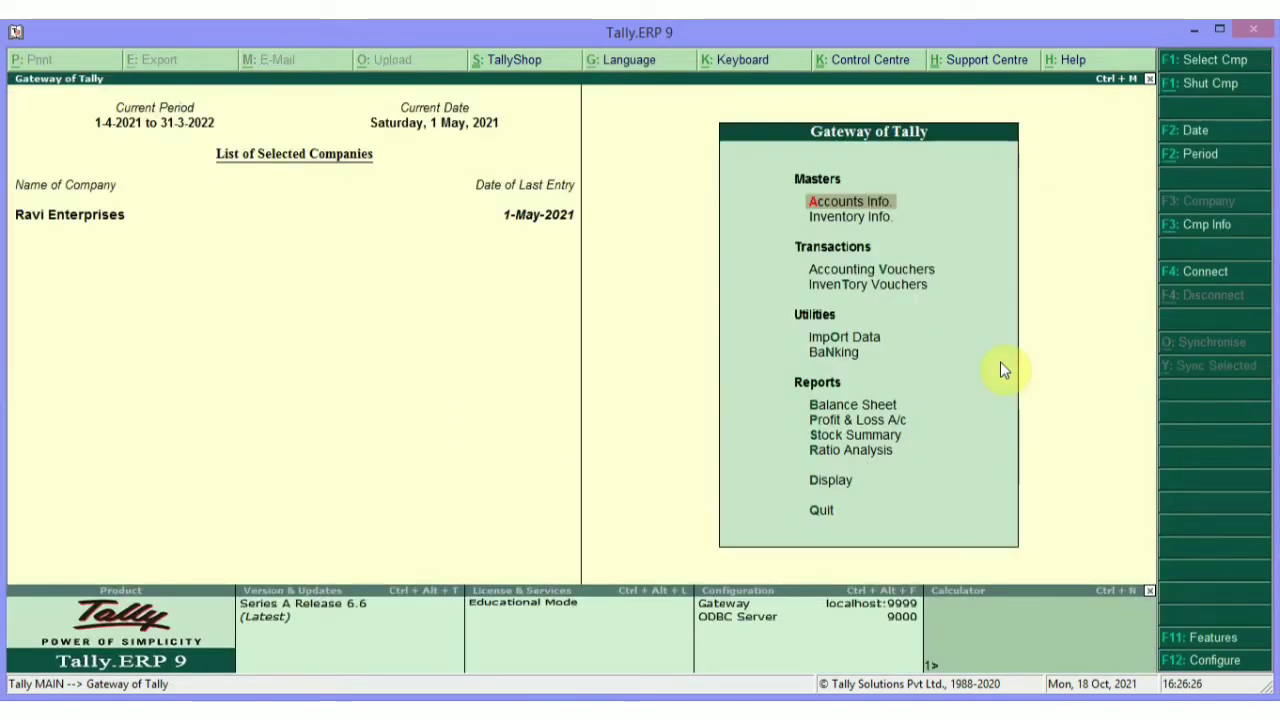
Step: Look up the saved debit note in the May debit note register through Statistics, and return to the statistics report
{"action": "key", "text": "d"}
{"action": "key", "text": "s"}
{"action": "key", "text": "s"}
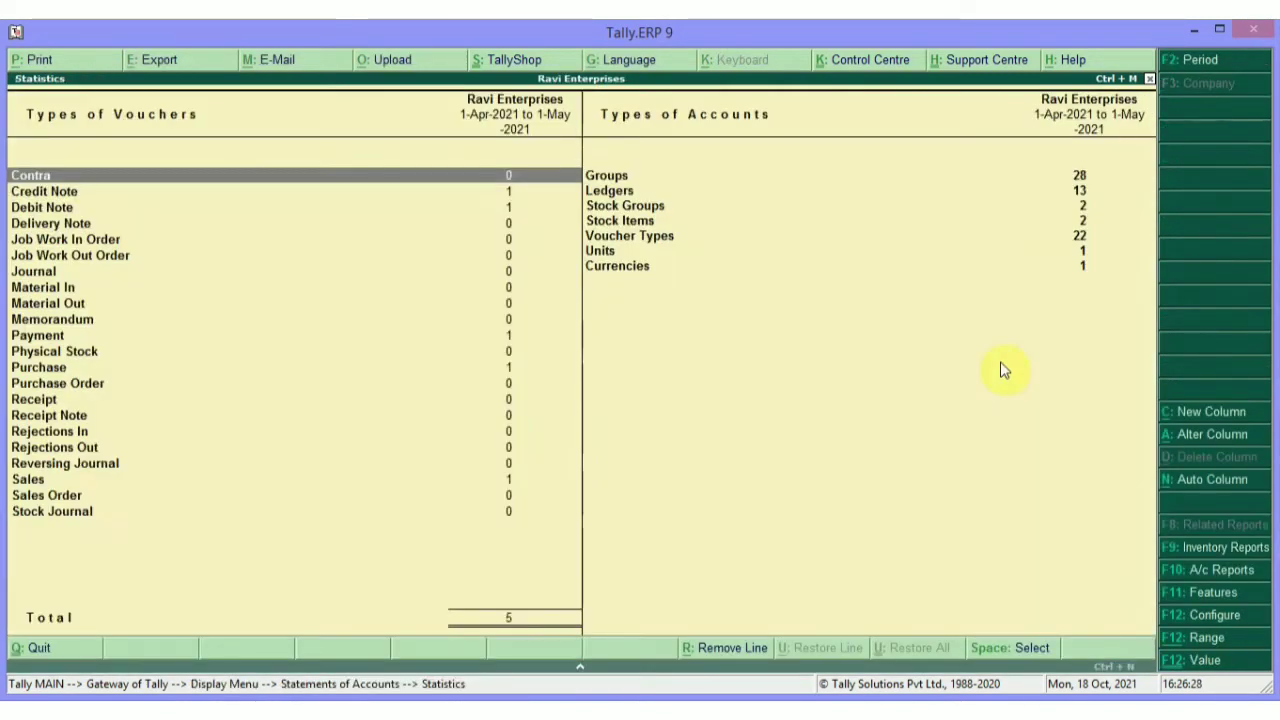
{"action": "key", "text": "Down"}
{"action": "key", "text": "Return"}
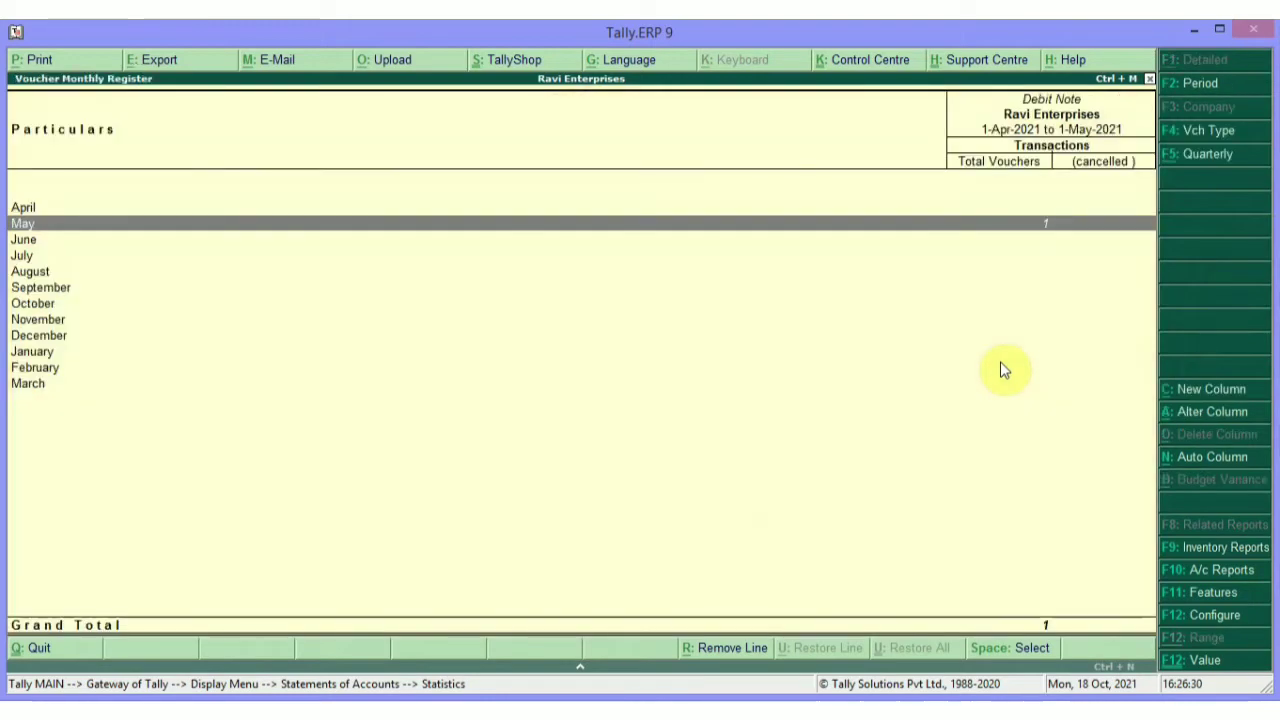
{"action": "key", "text": "Return"}
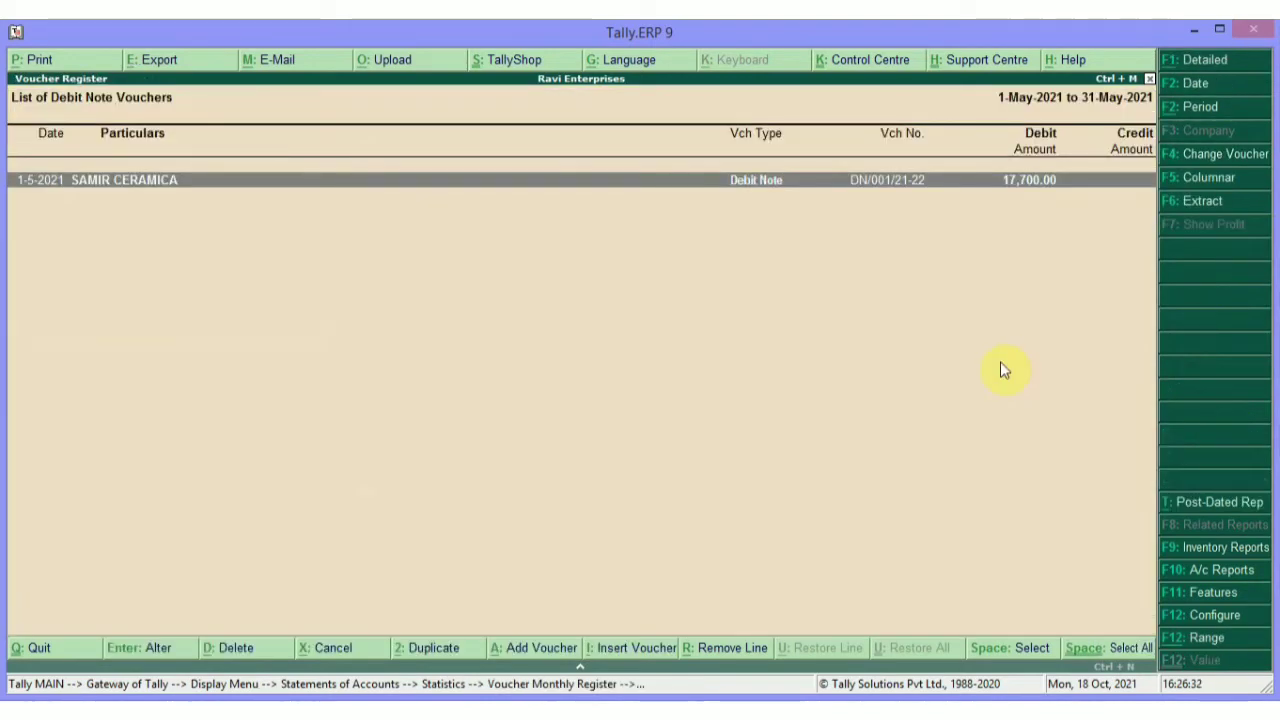
{"action": "key", "text": "Return"}
{"action": "key", "text": "Escape"}
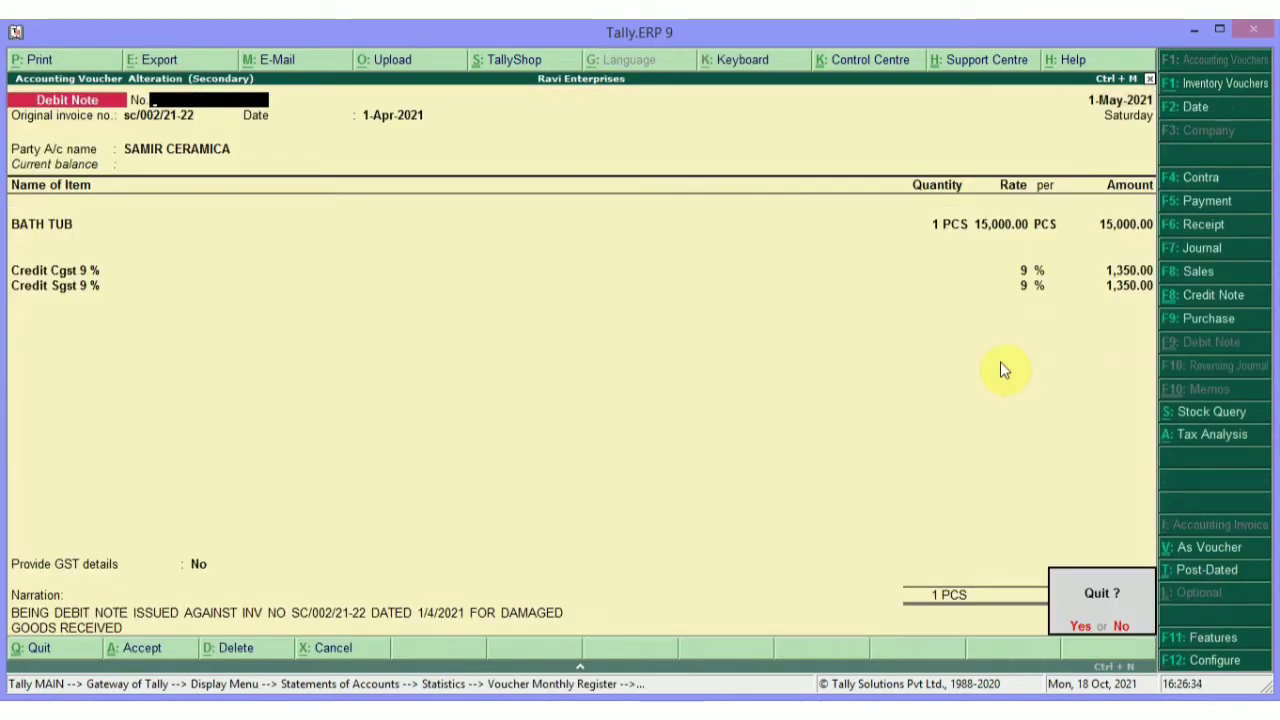
{"action": "key", "text": "Return"}
{"action": "key", "text": "Escape"}
{"action": "key", "text": "Escape"}
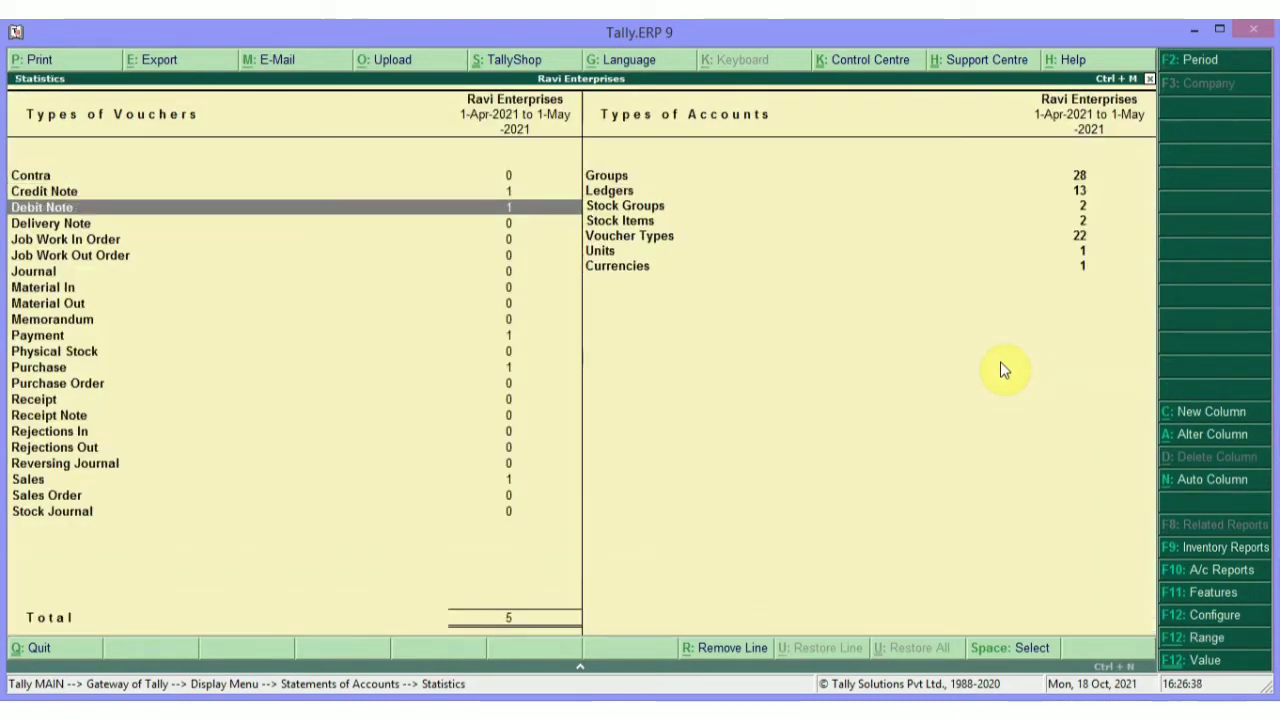
Step: Review the voucher counts by type in the statistics report, and go back to the Gateway of Tally
{"action": "key", "text": "Down"}
{"action": "key", "text": "Down"}
{"action": "key", "text": "Down"}
{"action": "key", "text": "Down"}
{"action": "key", "text": "Down"}
{"action": "key", "text": "Down"}
{"action": "key", "text": "Down"}
{"action": "key", "text": "Down"}
{"action": "key", "text": "Down"}
{"action": "key", "text": "Down"}
{"action": "key", "text": "Down"}
{"action": "key", "text": "Down"}
{"action": "key", "text": "Down"}
{"action": "key", "text": "Down"}
{"action": "key", "text": "Down"}
{"action": "key", "text": "Down"}
{"action": "key", "text": "Down"}
{"action": "key", "text": "Down"}
{"action": "key", "text": "Down"}
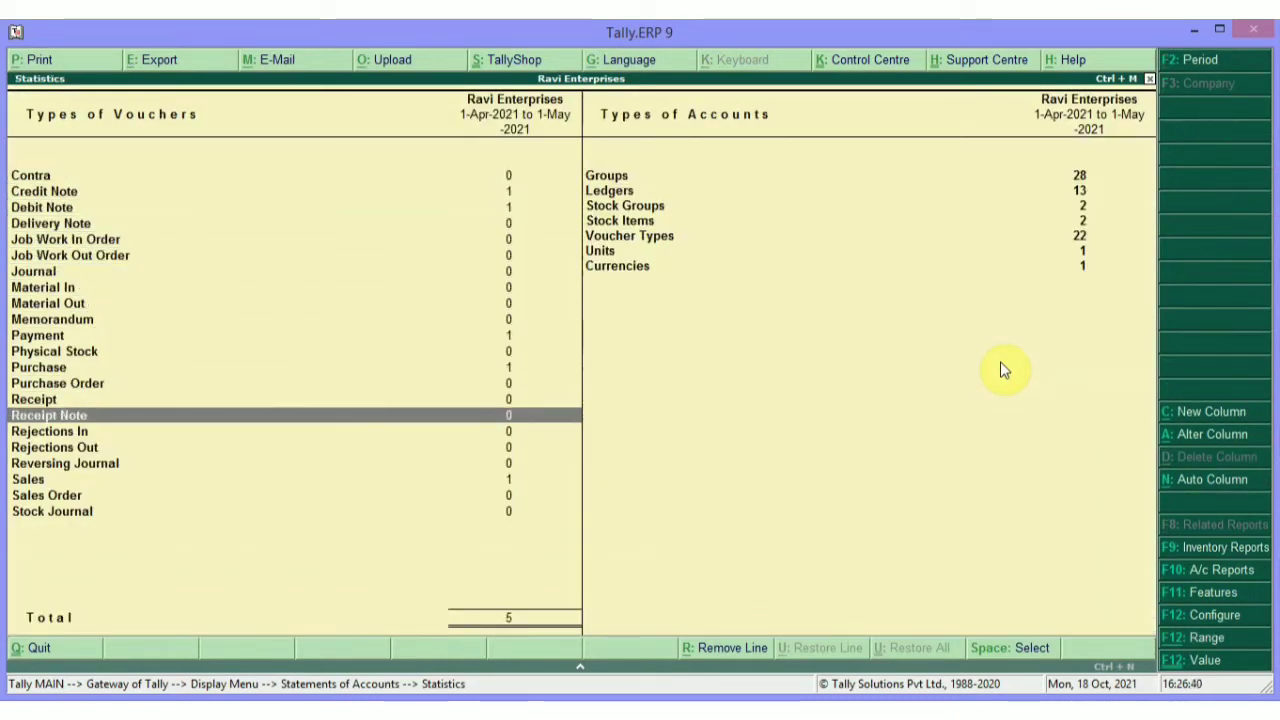
{"action": "key", "text": "Up"}
{"action": "key", "text": "Up"}
{"action": "key", "text": "Up"}
{"action": "key", "text": "Up"}
{"action": "key", "text": "Up"}
{"action": "key", "text": "Up"}
{"action": "key", "text": "Up"}
{"action": "key", "text": "Up"}
{"action": "key", "text": "Up"}
{"action": "key", "text": "Up"}
{"action": "key", "text": "Up"}
{"action": "key", "text": "Up"}
{"action": "key", "text": "Up"}
{"action": "key", "text": "Up"}
{"action": "key", "text": "Up"}
{"action": "key", "text": "Up"}
{"action": "key", "text": "Escape"}
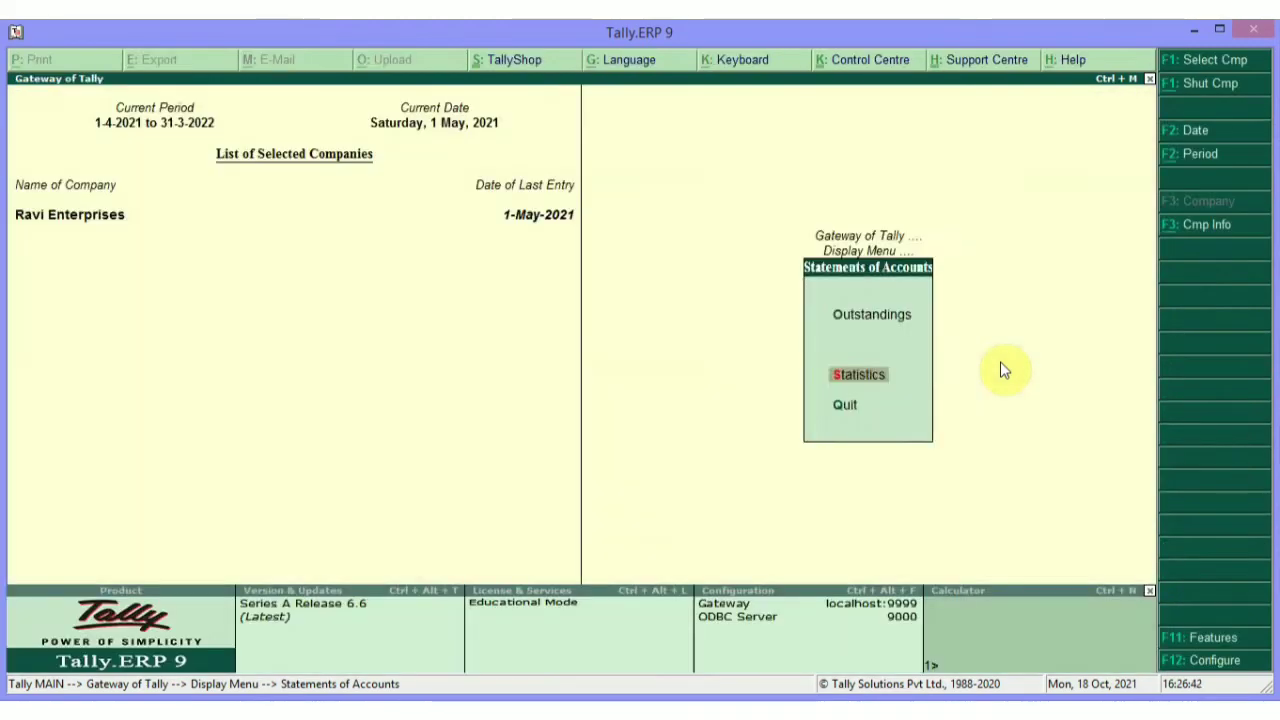
{"action": "key", "text": "Escape"}
{"action": "key", "text": "Escape"}
{"action": "key", "text": "Escape"}
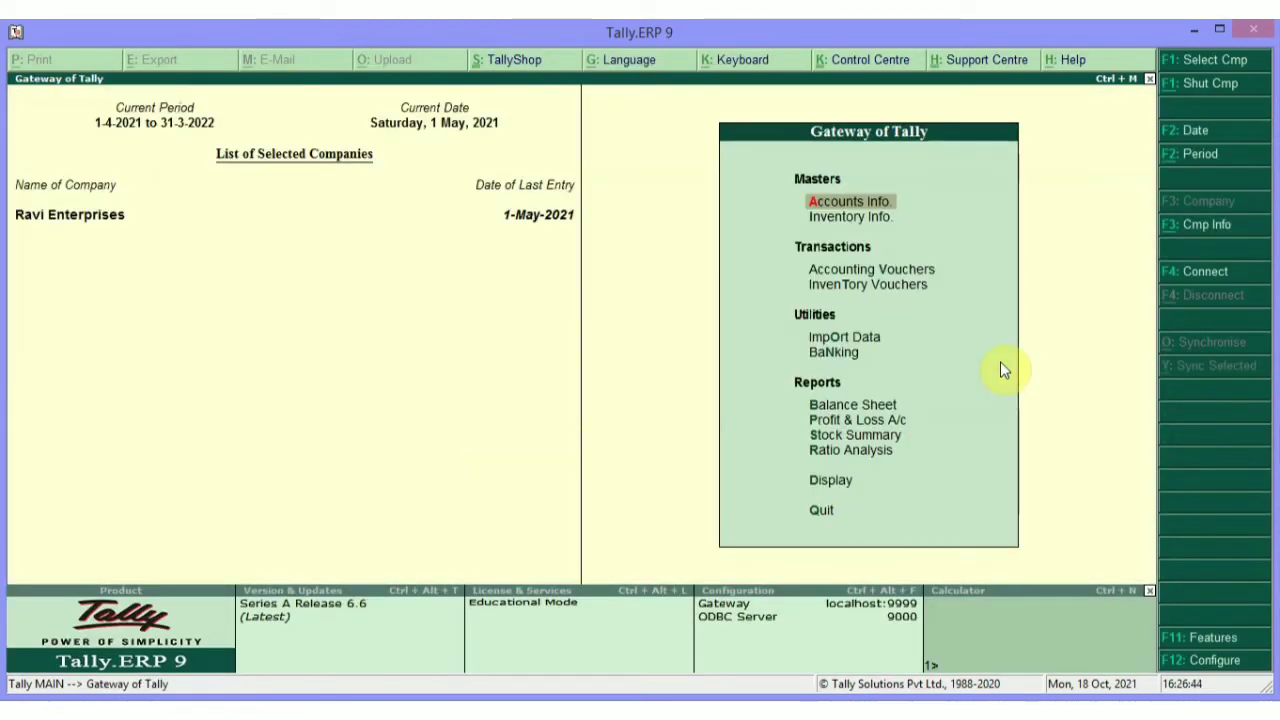
{"action": "key", "text": "d"}
{"action": "key", "text": "s"}
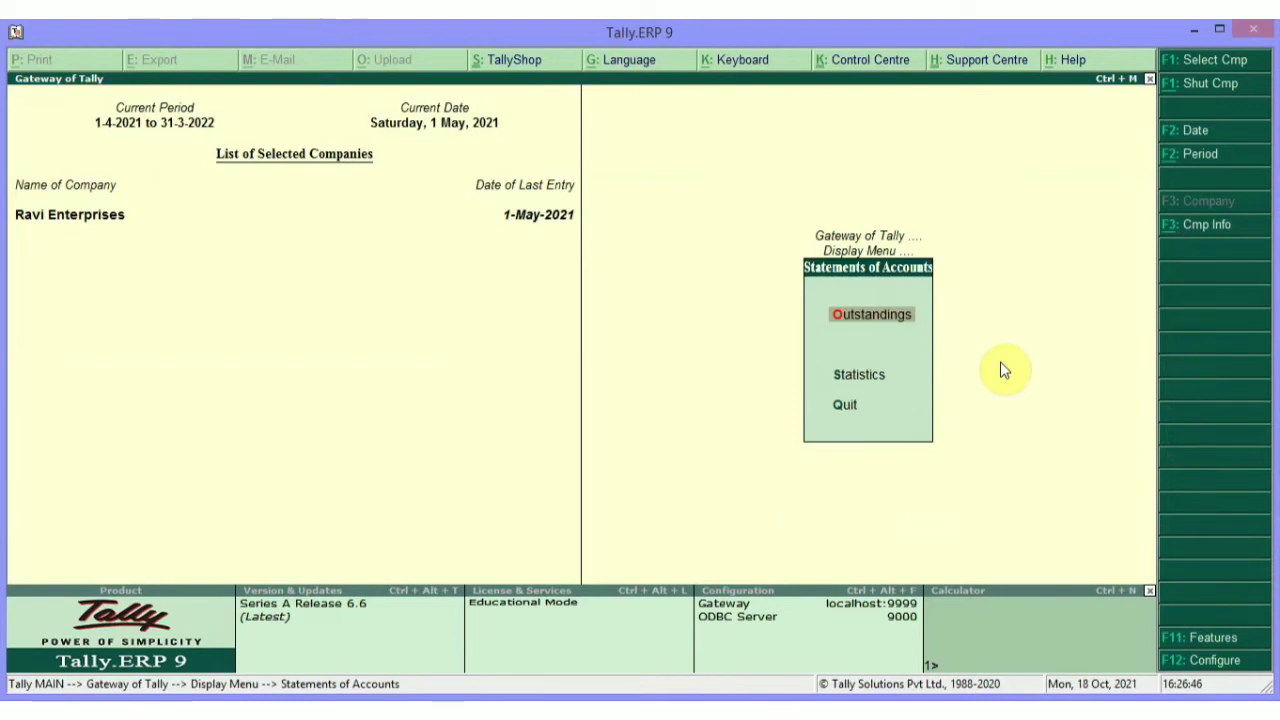
{"action": "key", "text": "Escape"}
{"action": "key", "text": "Escape"}
Step: Open the SAMIR CERAMICA ledger from the account books
{"action": "key", "text": "d"}
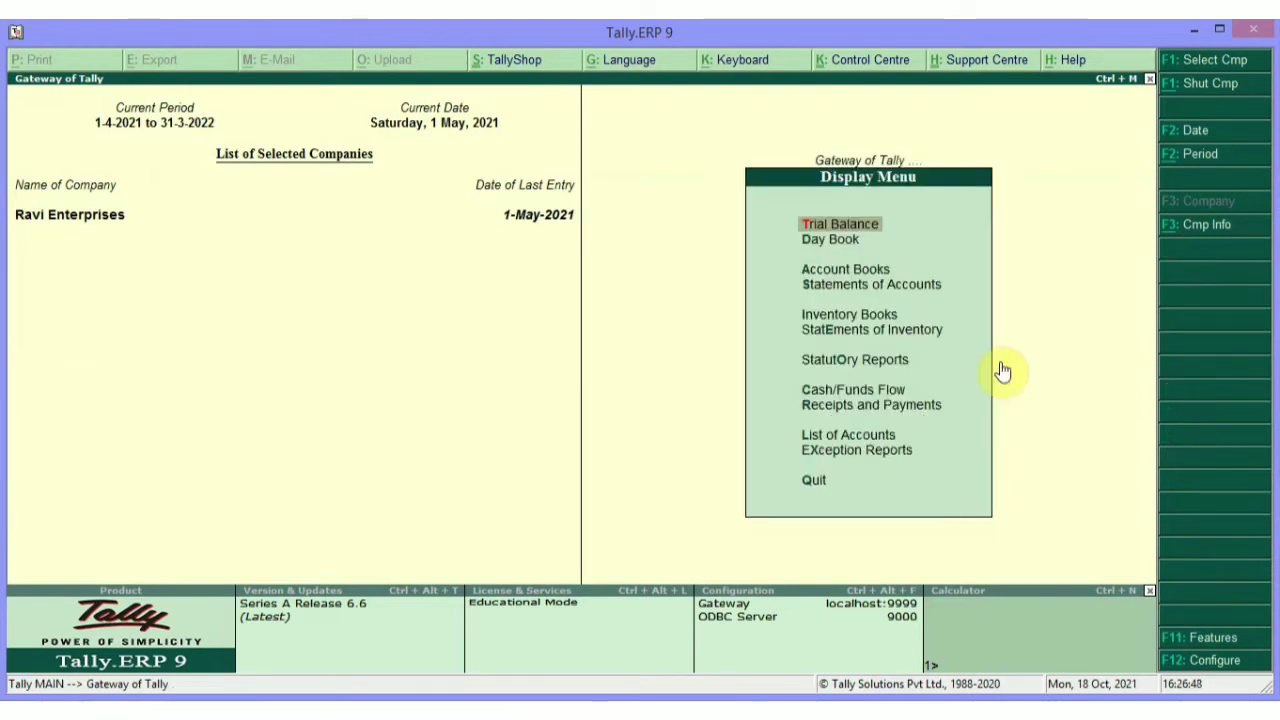
{"action": "type", "text": "alSAMI"}
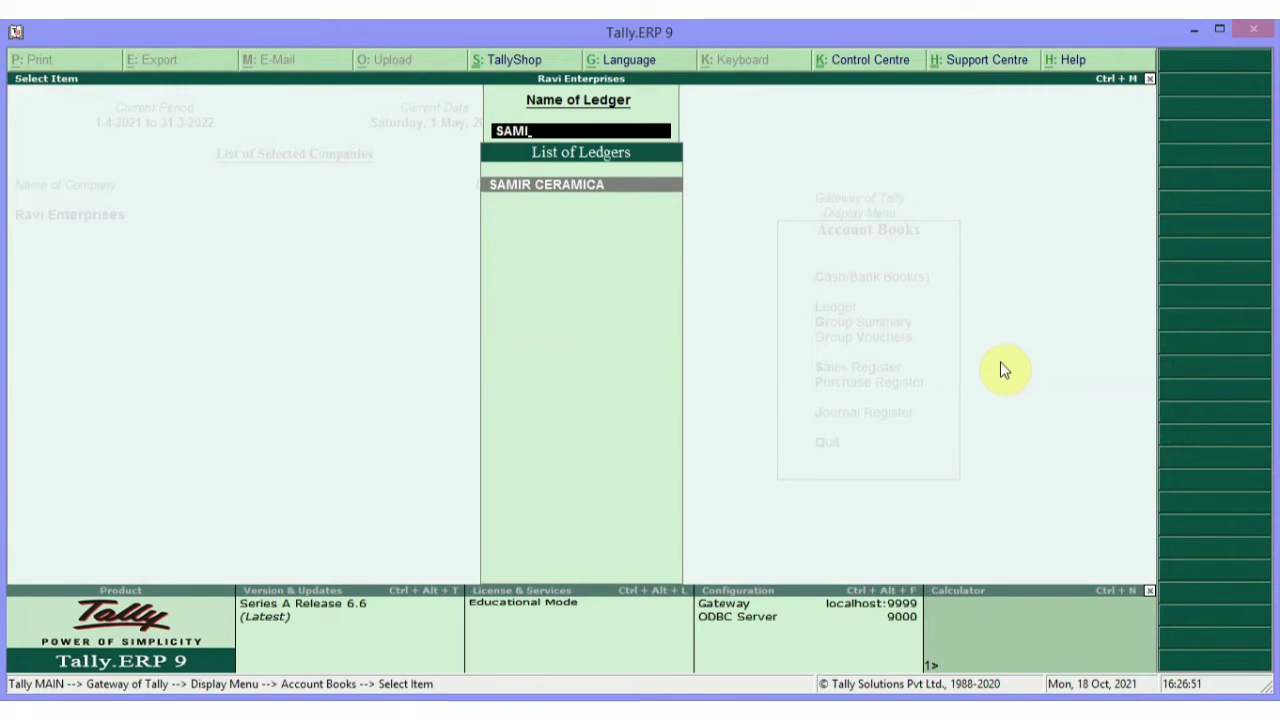
{"action": "key", "text": "Return"}
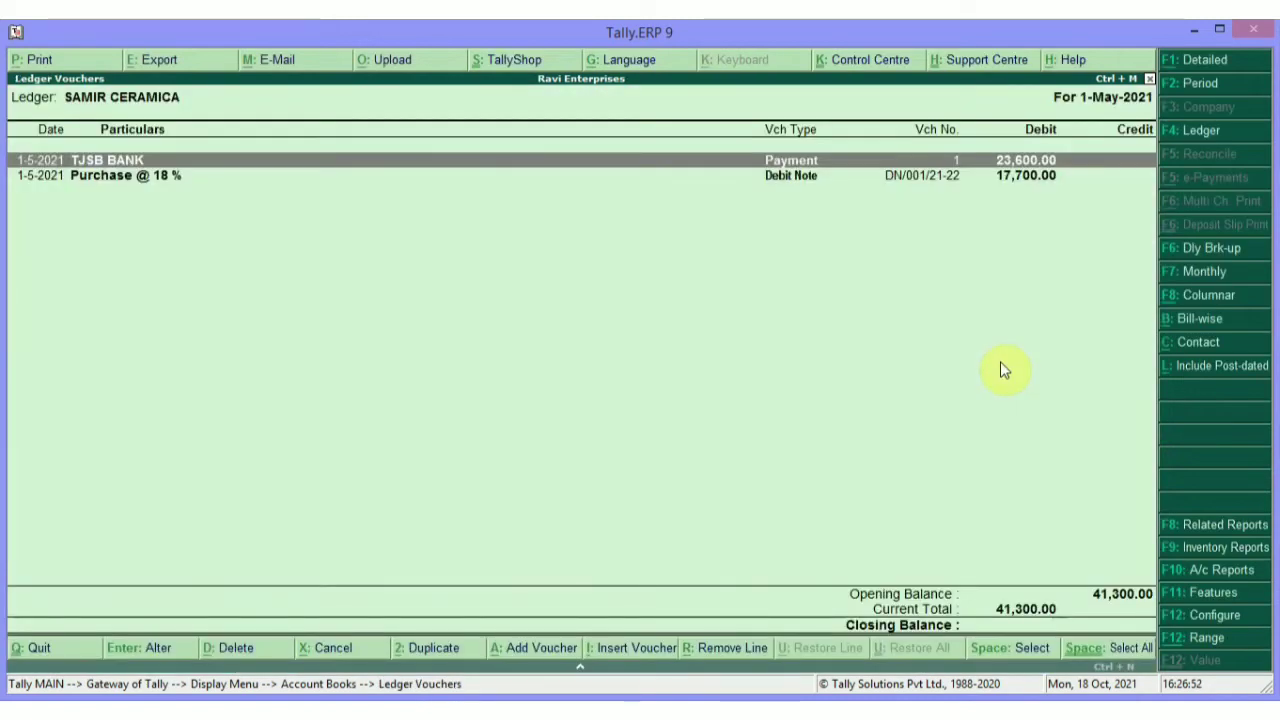
{"action": "key", "text": "Down"}
{"action": "key", "text": "Up"}
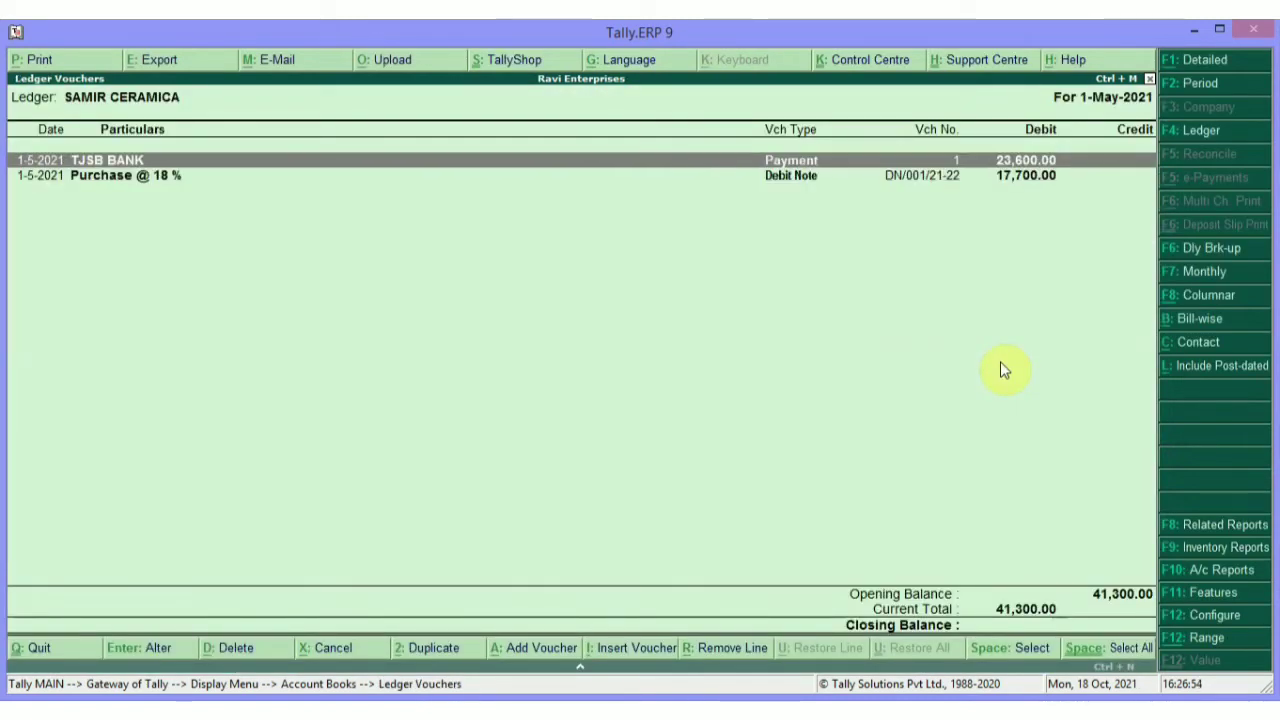
Step: Change the ledger report period to run from 1-Apr-2021 to 1-May-2021
{"action": "key", "text": "space"}
{"action": "key", "text": "F2"}
{"action": "key", "text": "space"}
{"action": "key", "text": "Return"}
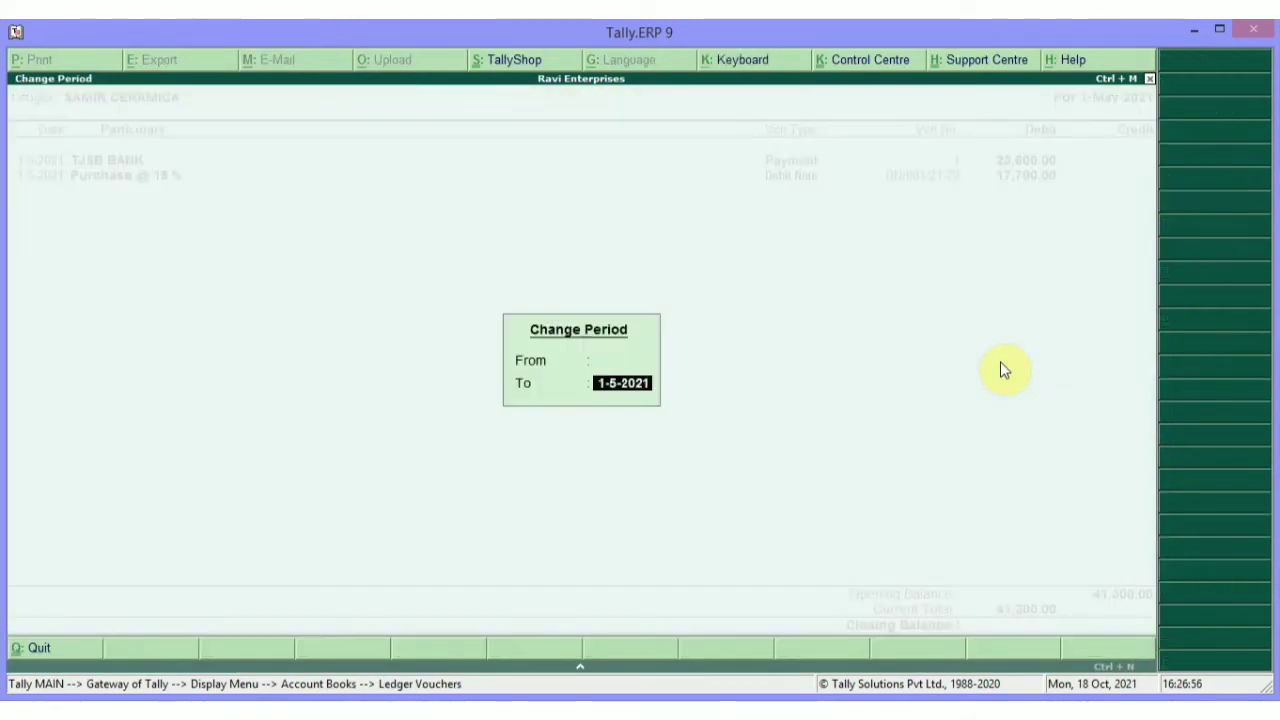
{"action": "key", "text": "Return"}
Step: Delete the TJSB BANK payment voucher from the SAMIR CERAMICA ledger
{"action": "key", "text": "Down"}
{"action": "key", "text": "Return"}
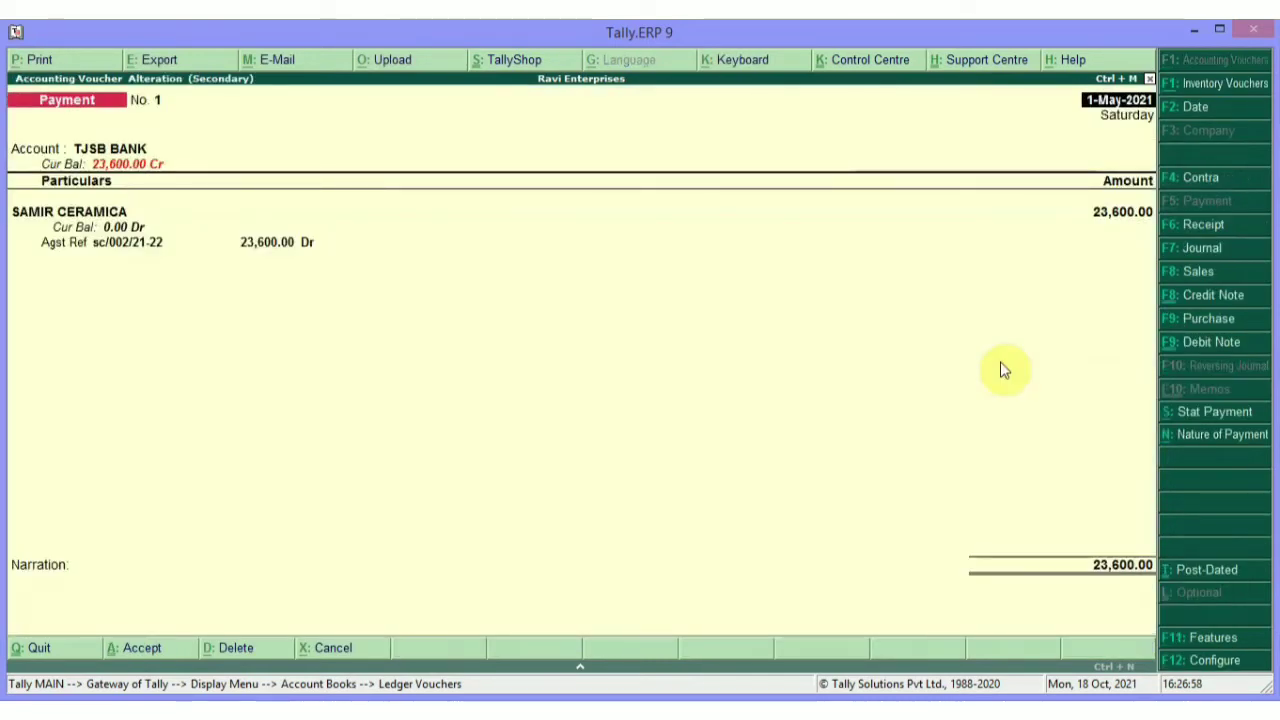
{"action": "key", "text": "alt+d"}
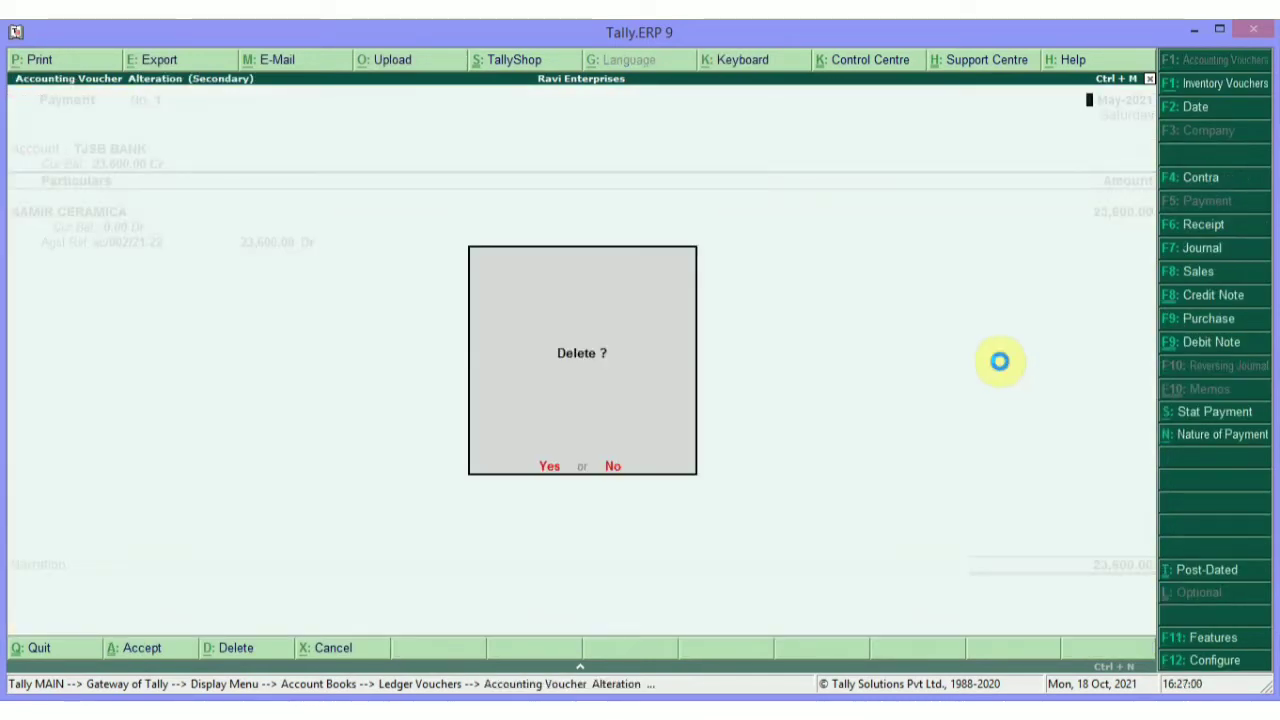
{"action": "key", "text": "Return"}
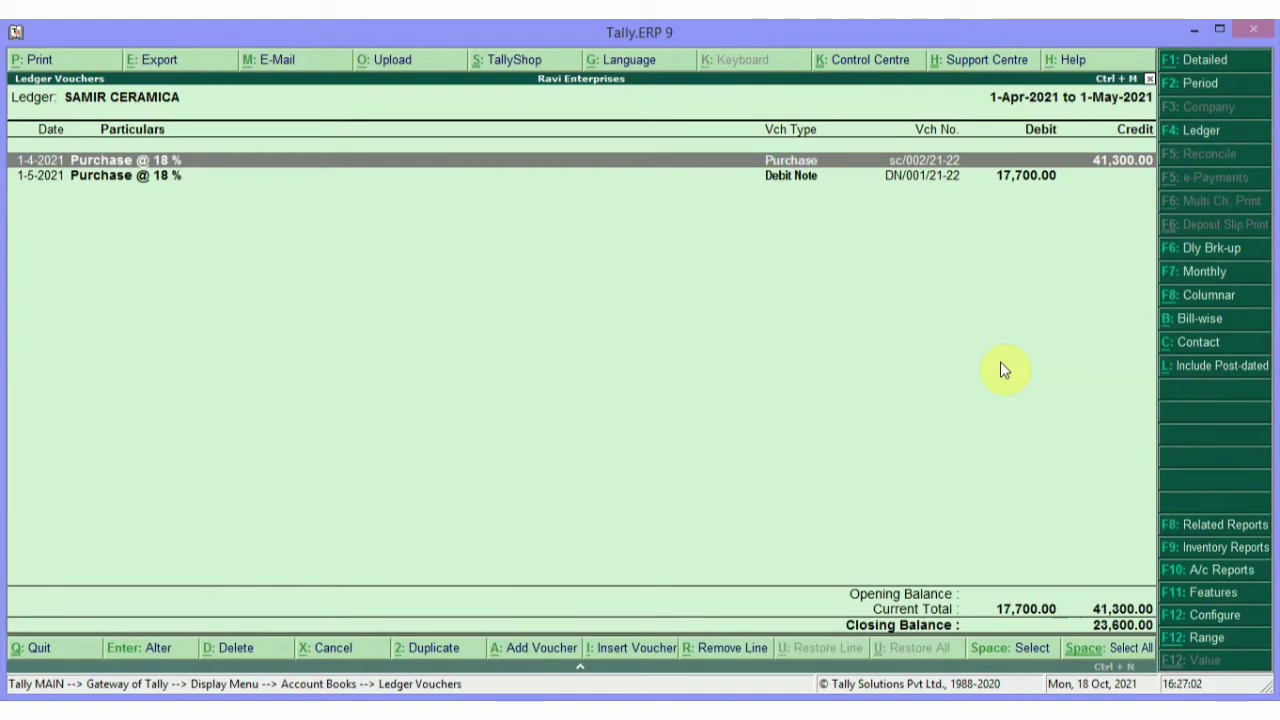
Step: Compare the ledger's purchase and debit note entries, and check the bill-wise outstanding amounts for SAMIR CERAMICA
{"action": "key", "text": "Down"}
{"action": "key", "text": "Up"}
{"action": "key", "text": "Down"}
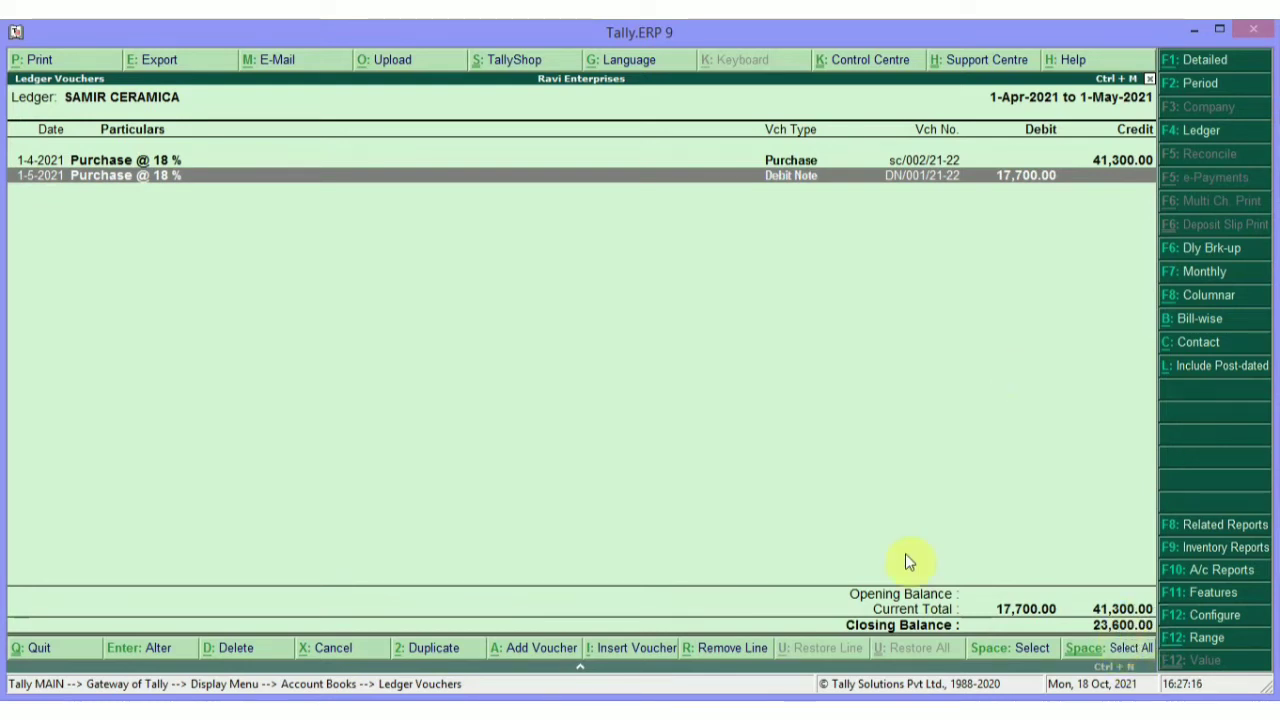
{"action": "key", "text": "alt+b"}
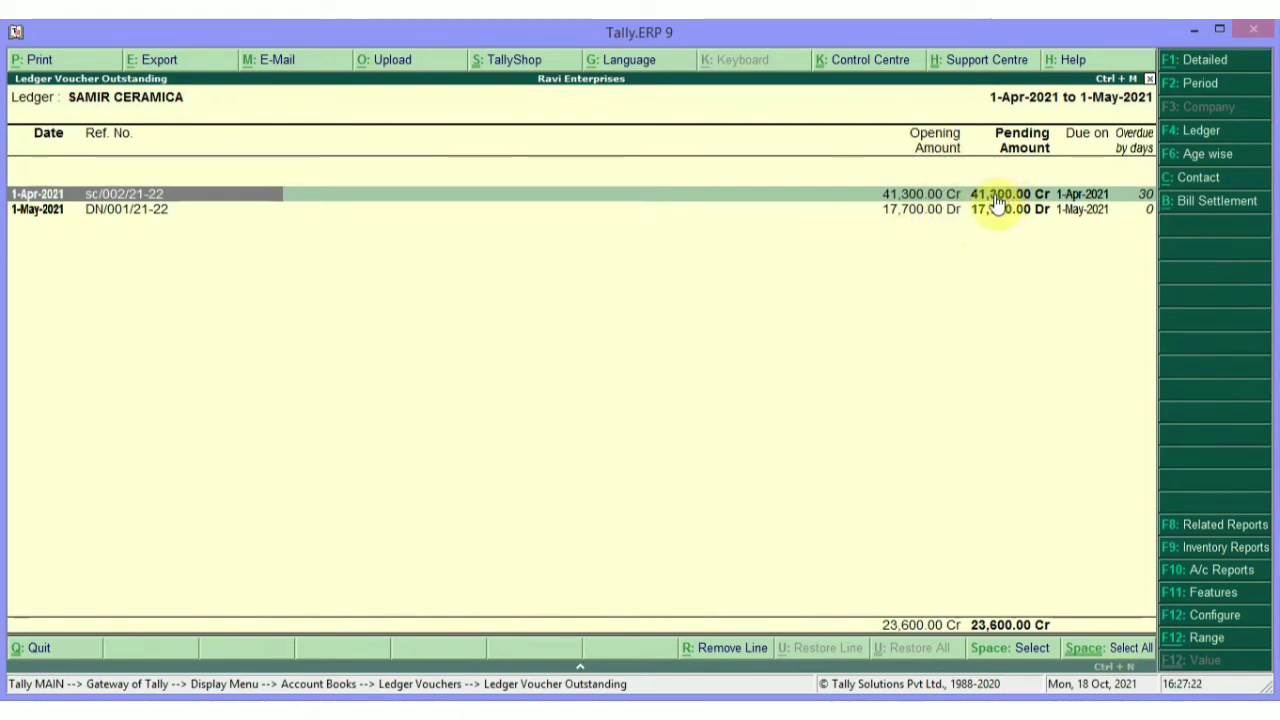
{"action": "key", "text": "Escape"}
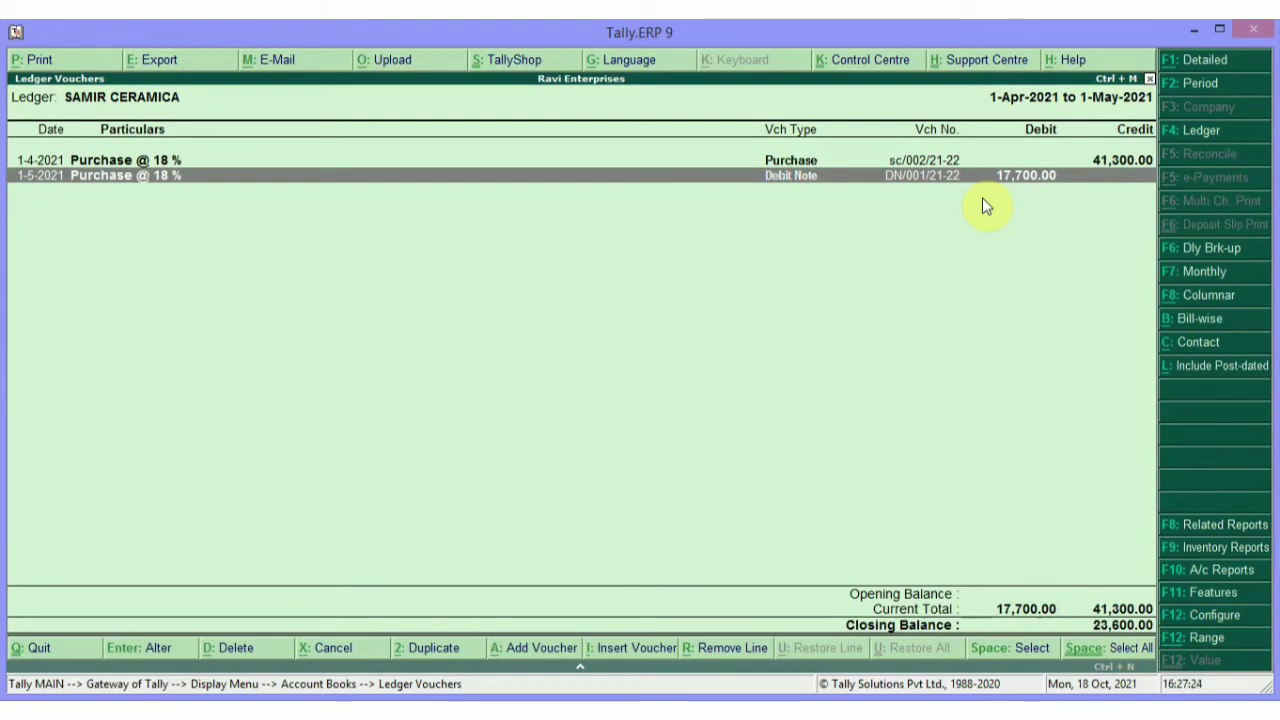
Step: Inspect the items and taxes of purchase voucher sc/002/21-22, and return to the ledger
{"action": "key", "text": "Up"}
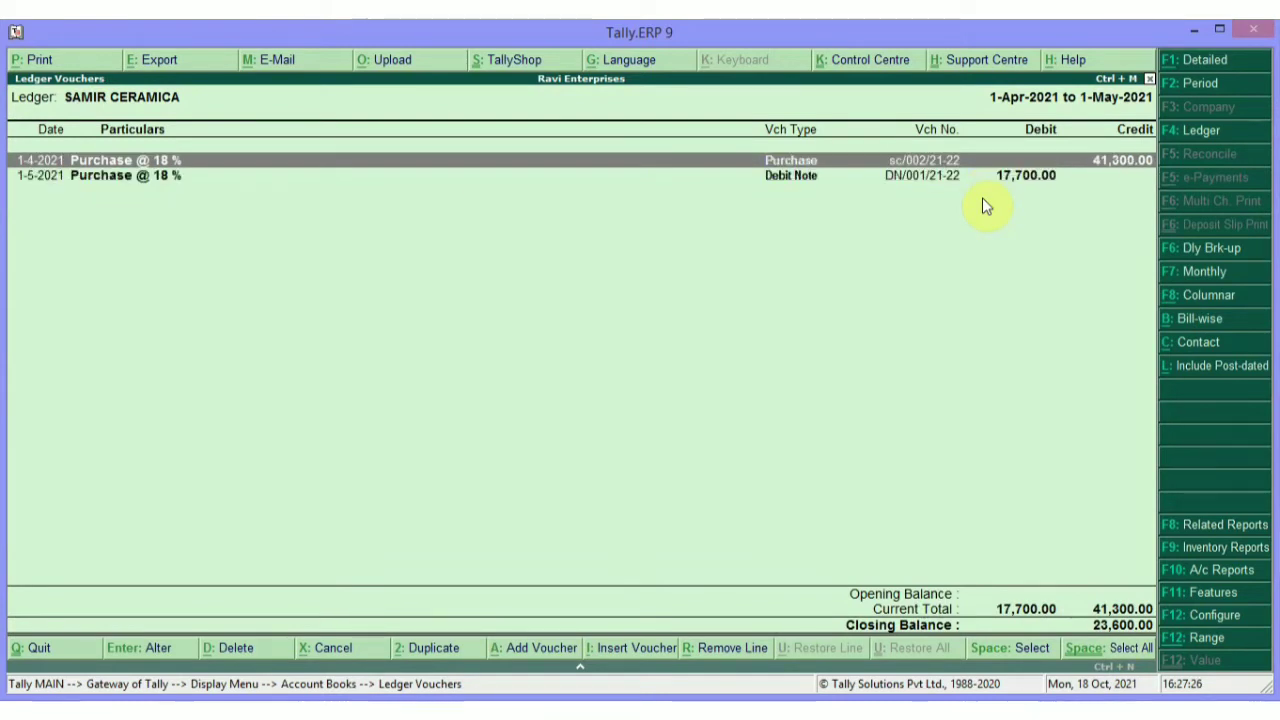
{"action": "key", "text": "Return"}
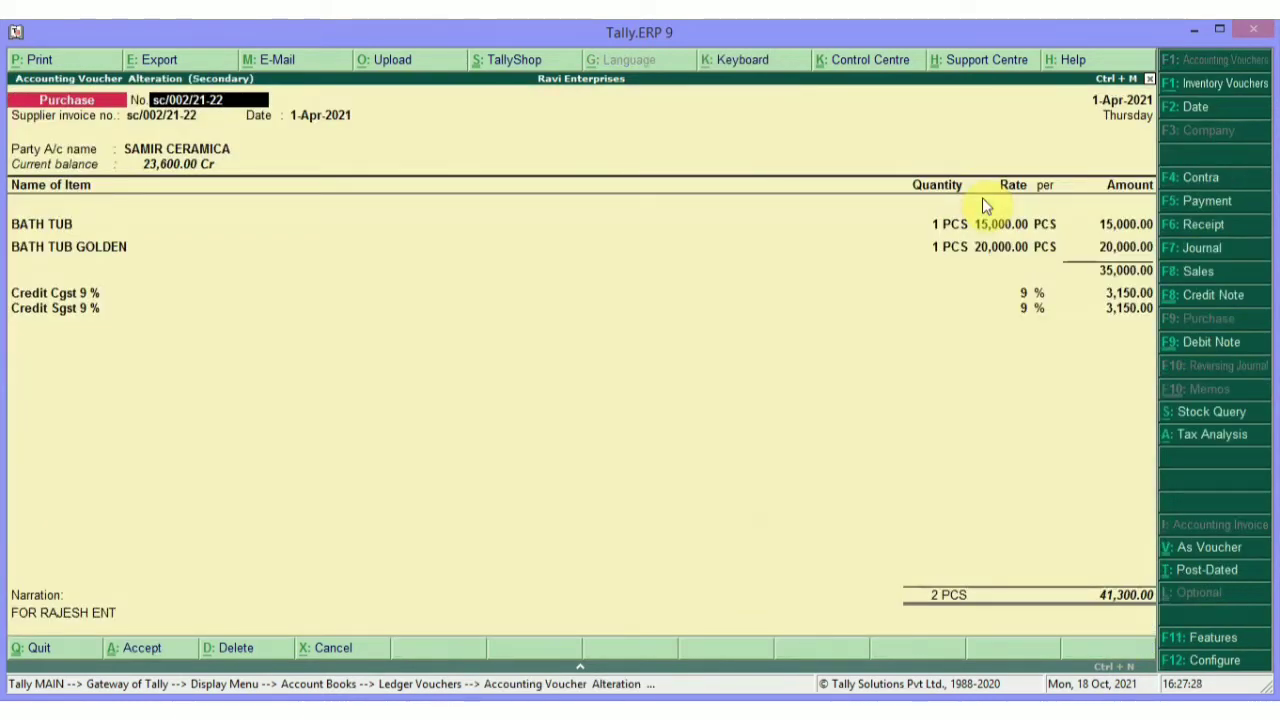
{"action": "key", "text": "Escape"}
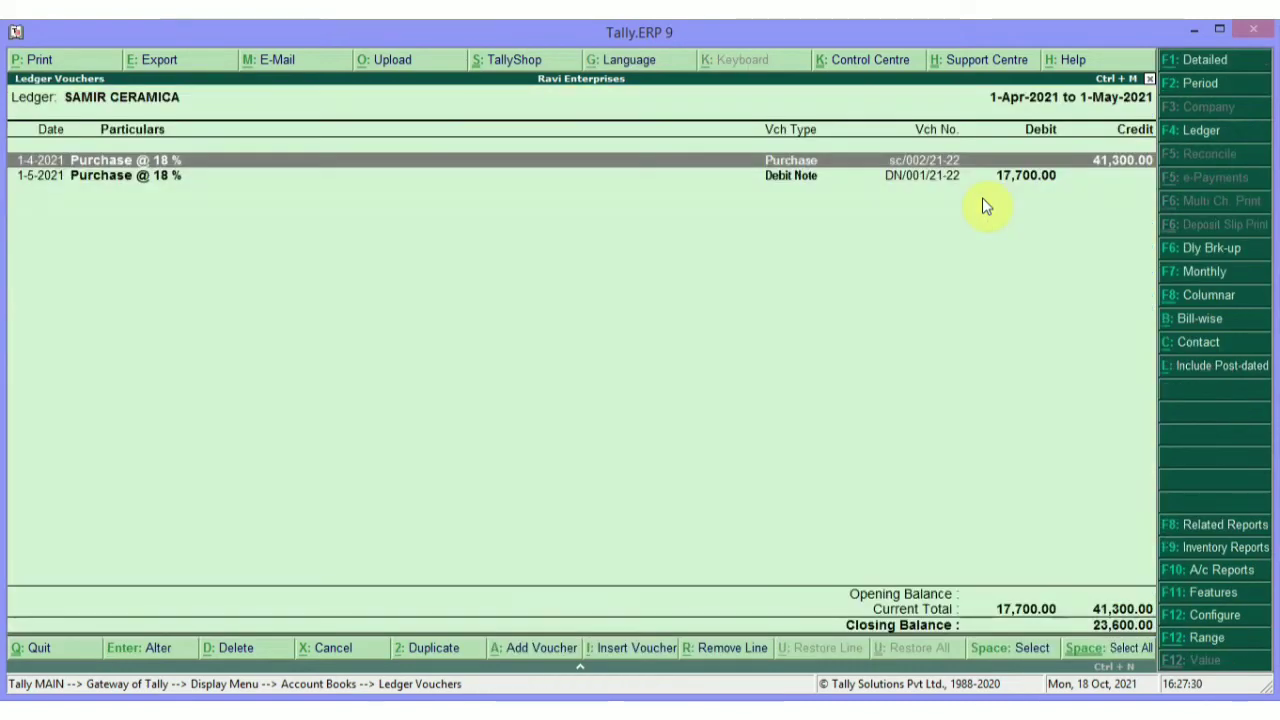
Step: Open debit note DN/001/21-22 for alteration and switch it to voucher mode
{"action": "key", "text": "Down"}
{"action": "key", "text": "Return"}
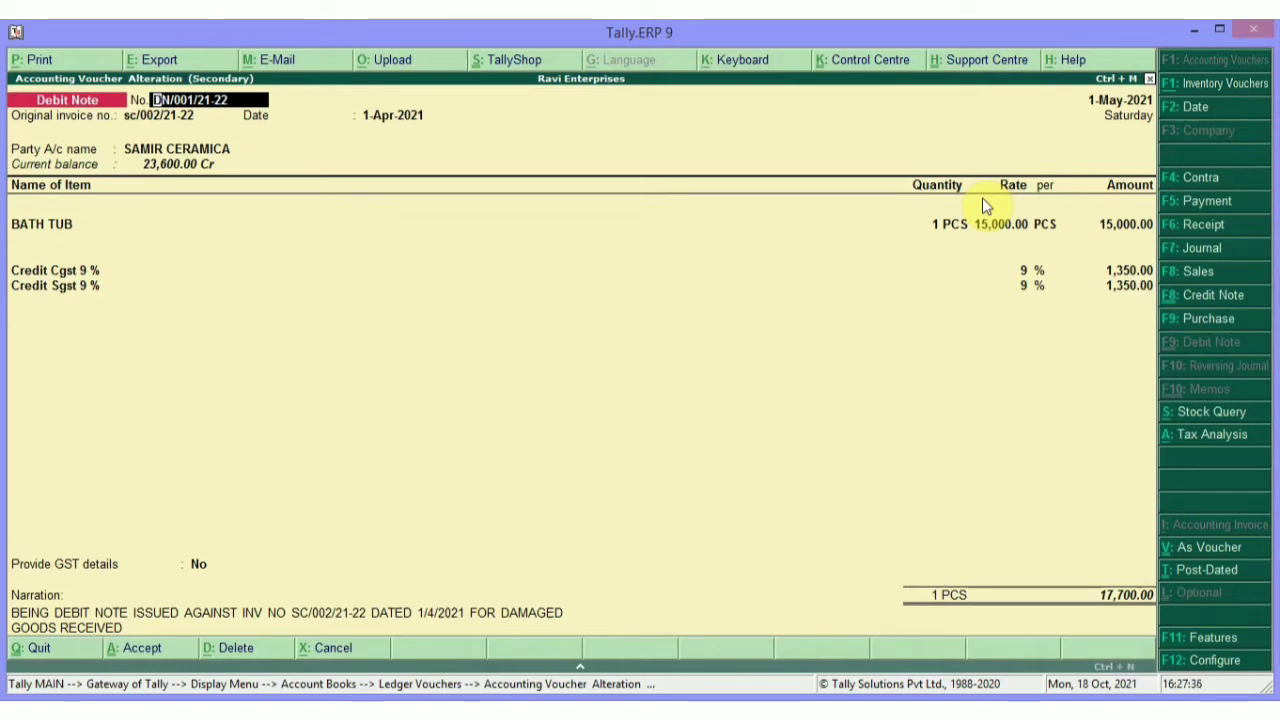
{"action": "key", "text": "ctrl+v"}
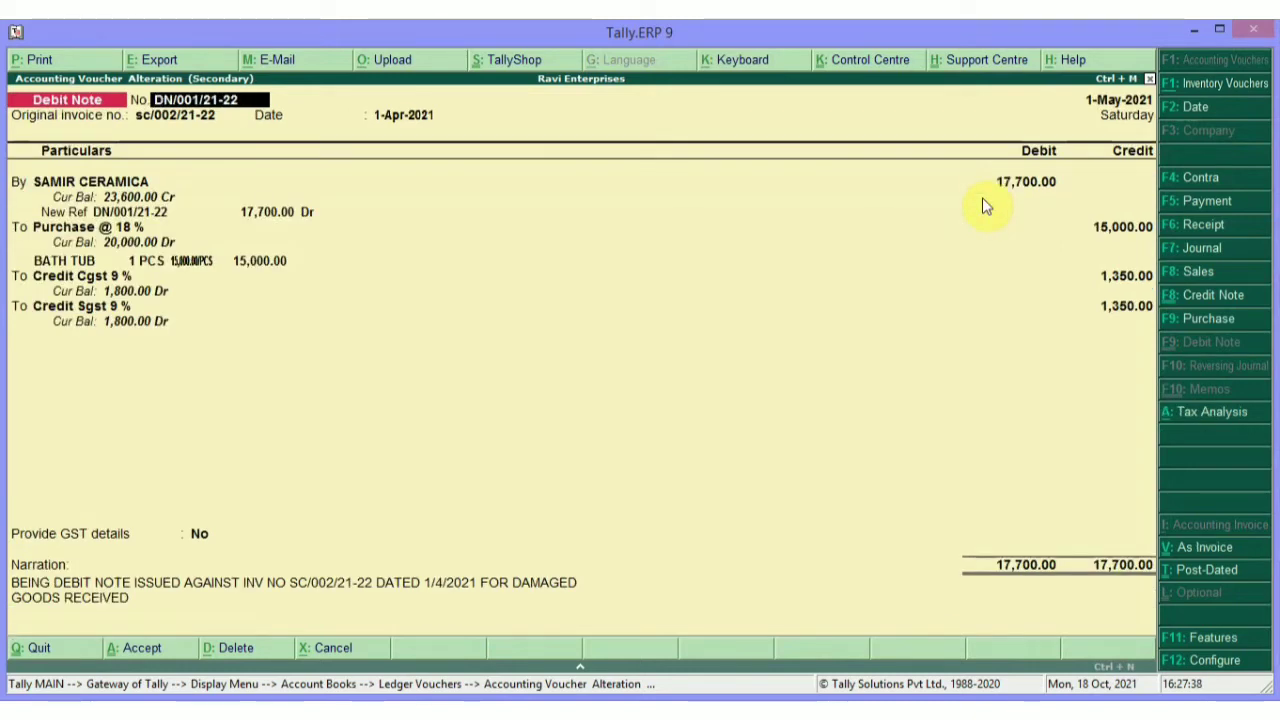
Step: Change the debit note's SAMIR CERAMICA adjustment from New Ref to Agst Ref, against pending bill sc/002/21-22
{"action": "key", "text": "Return"}
{"action": "key", "text": "Return"}
{"action": "key", "text": "Return"}
{"action": "key", "text": "Return"}
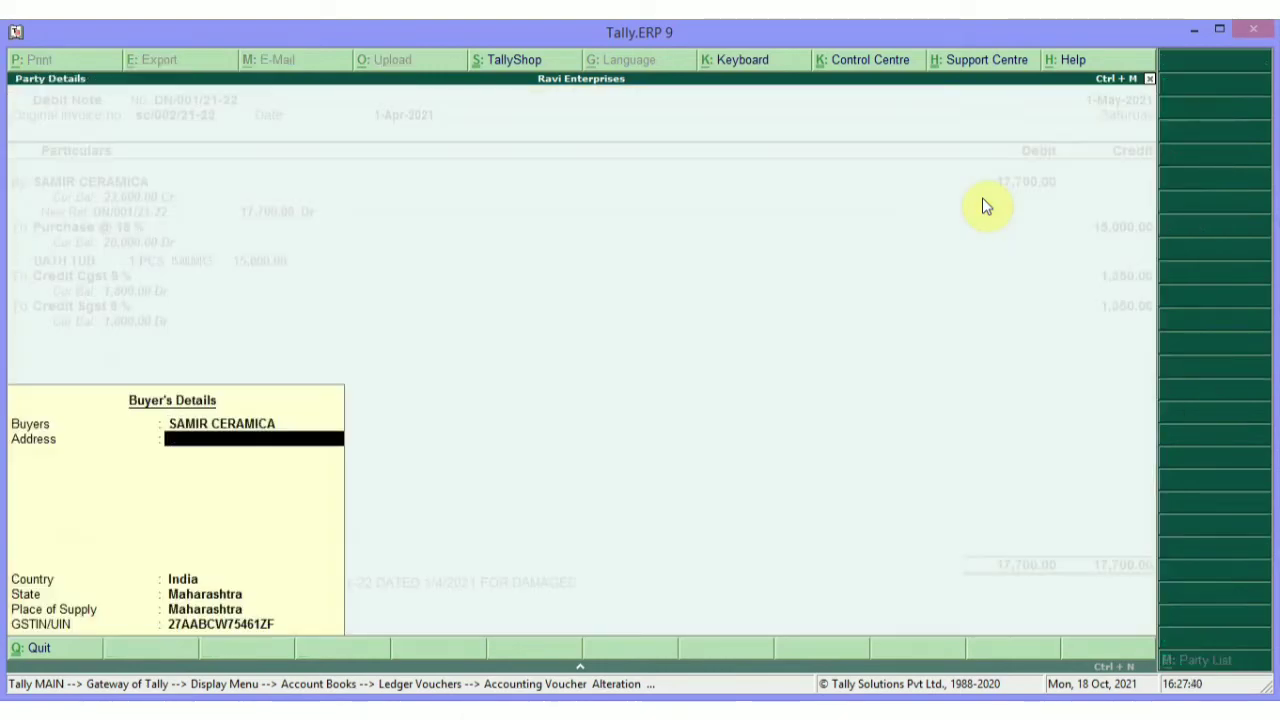
{"action": "key", "text": "ctrl+a"}
{"action": "key", "text": "Return"}
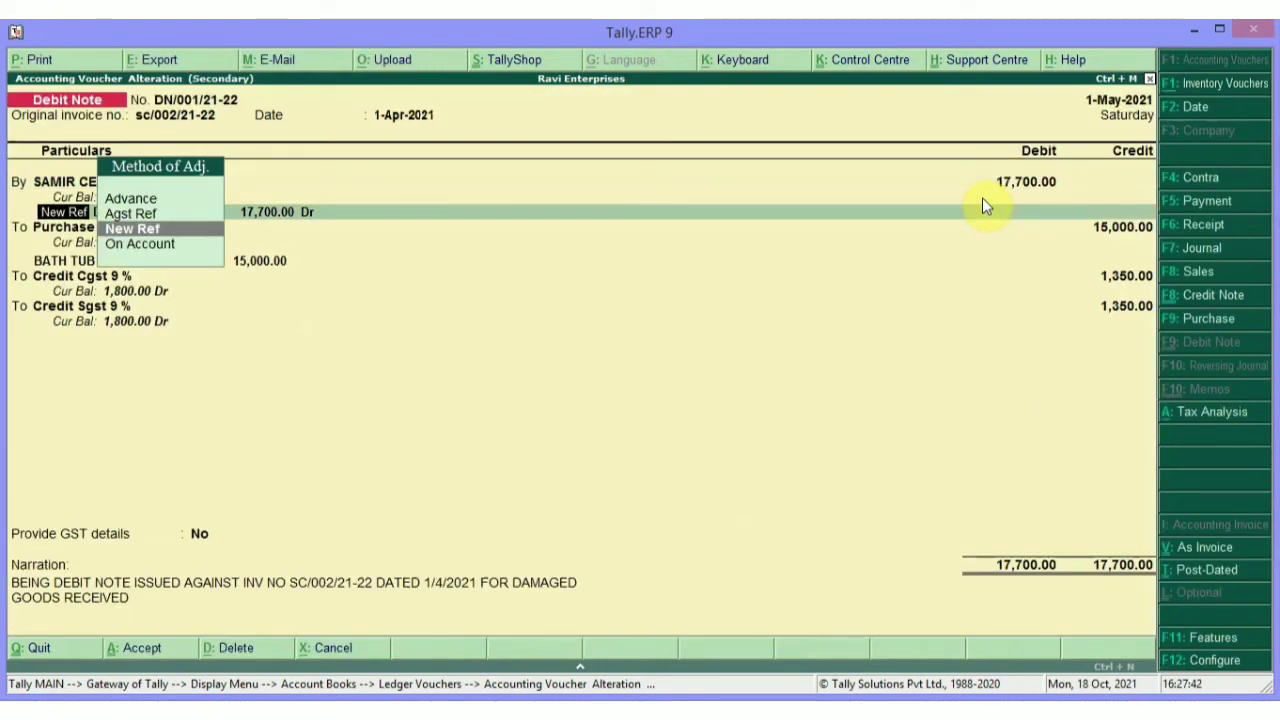
{"action": "key", "text": "Return"}
{"action": "key", "text": "BackSpace"}
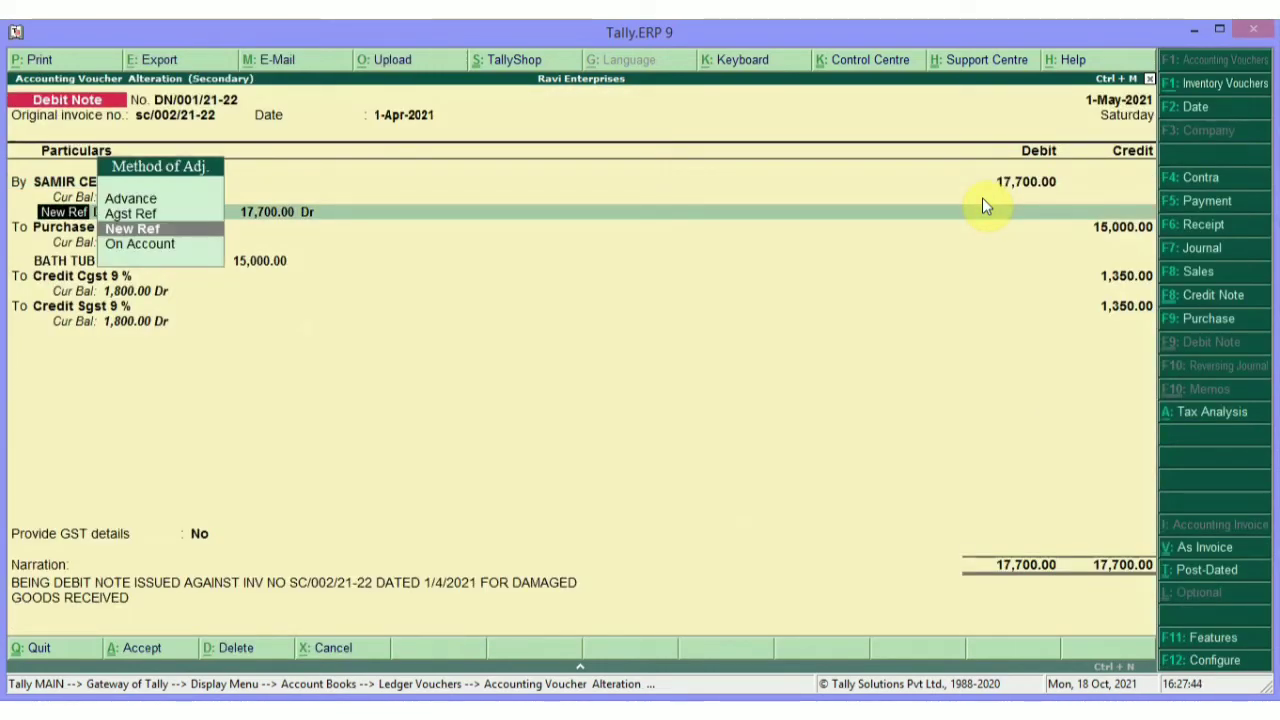
{"action": "key", "text": "Up"}
{"action": "key", "text": "Return"}
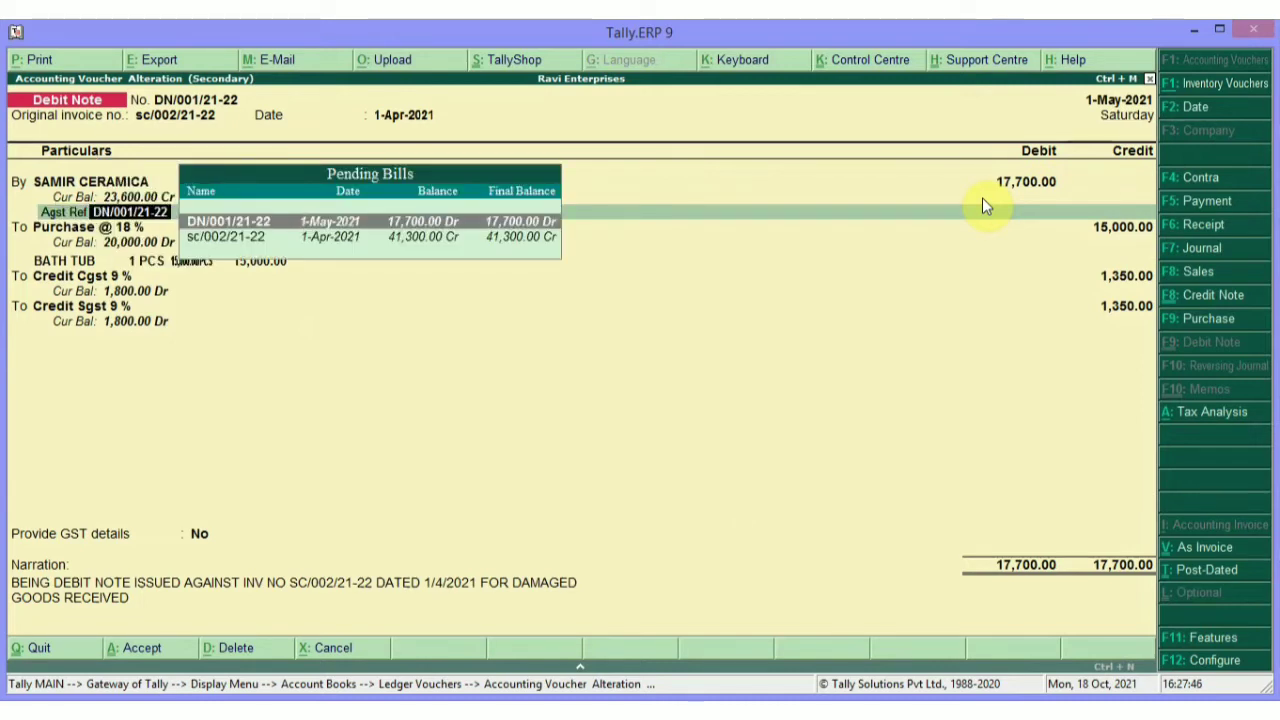
{"action": "key", "text": "Down"}
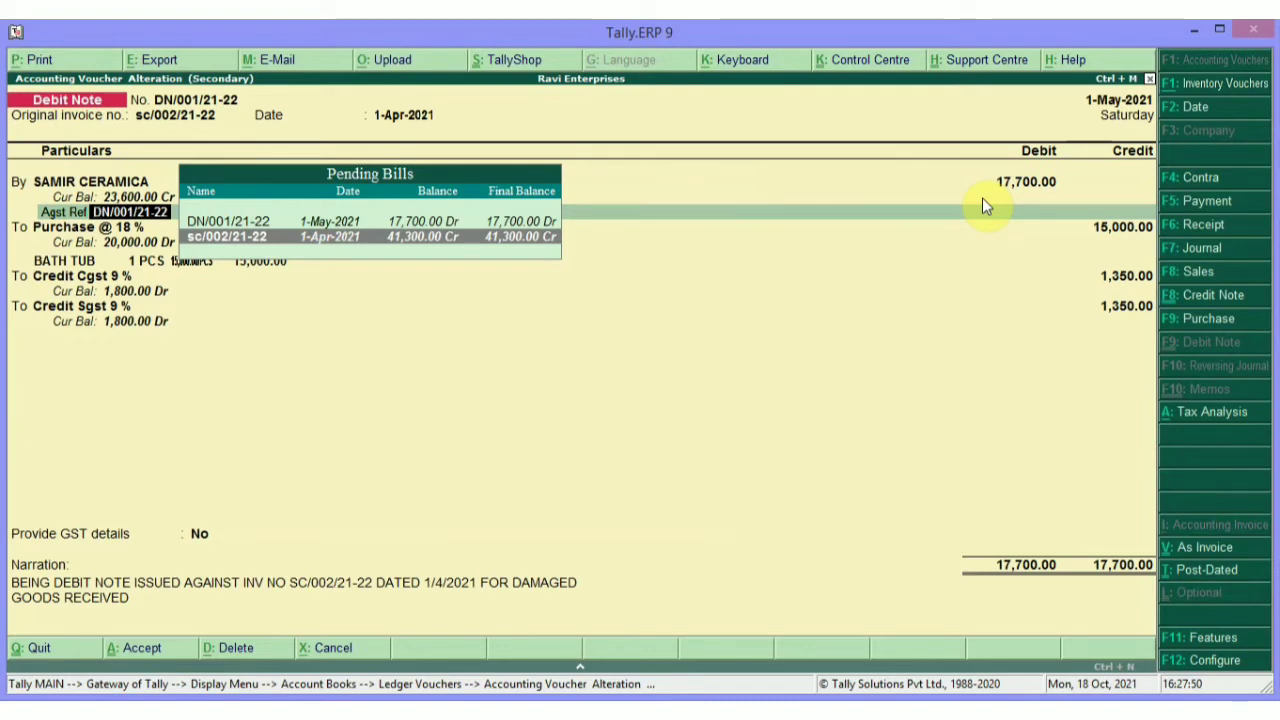
{"action": "key", "text": "Return"}
Step: Keep the debit note's remaining purchase, BATH TUB and tax entries as they are, and save the altered voucher
{"action": "key", "text": "Return"}
{"action": "key", "text": "Return"}
{"action": "key", "text": "Return"}
{"action": "key", "text": "Return"}
{"action": "key", "text": "Return"}
{"action": "key", "text": "Return"}
{"action": "key", "text": "Return"}
{"action": "key", "text": "Return"}
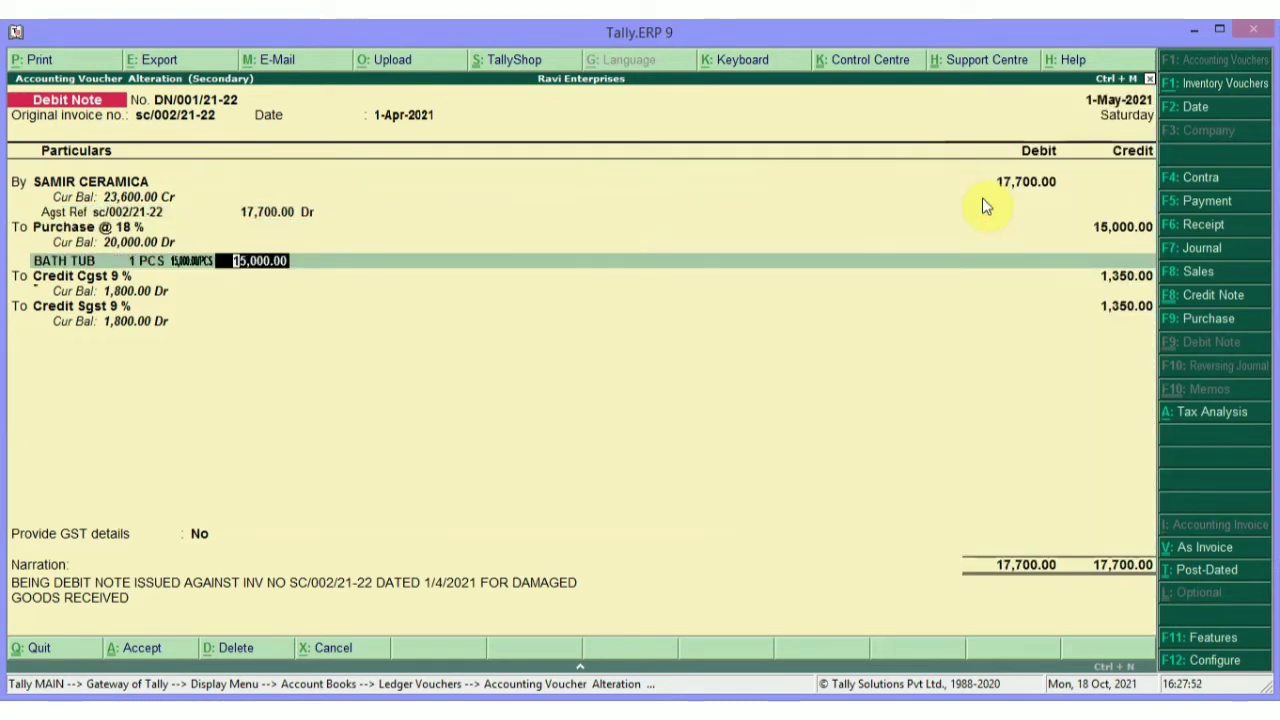
{"action": "key", "text": "Return"}
{"action": "key", "text": "Return"}
{"action": "key", "text": "Return"}
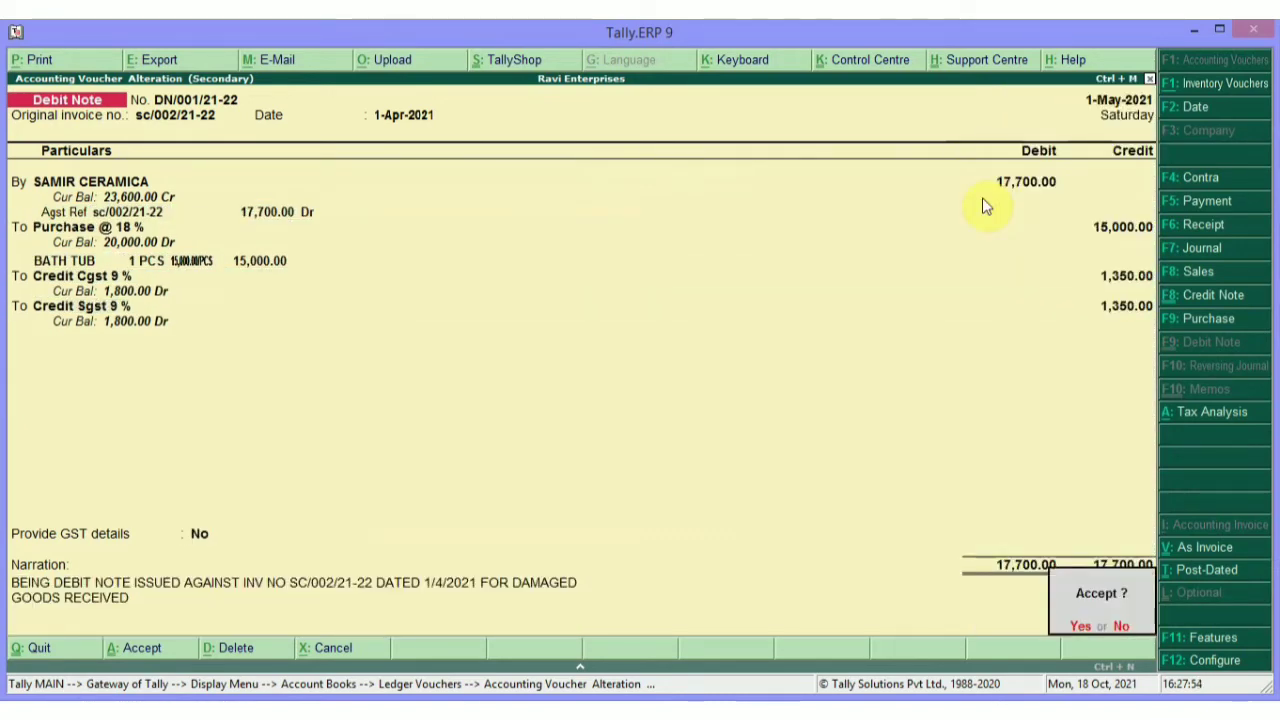
{"action": "key", "text": "Return"}
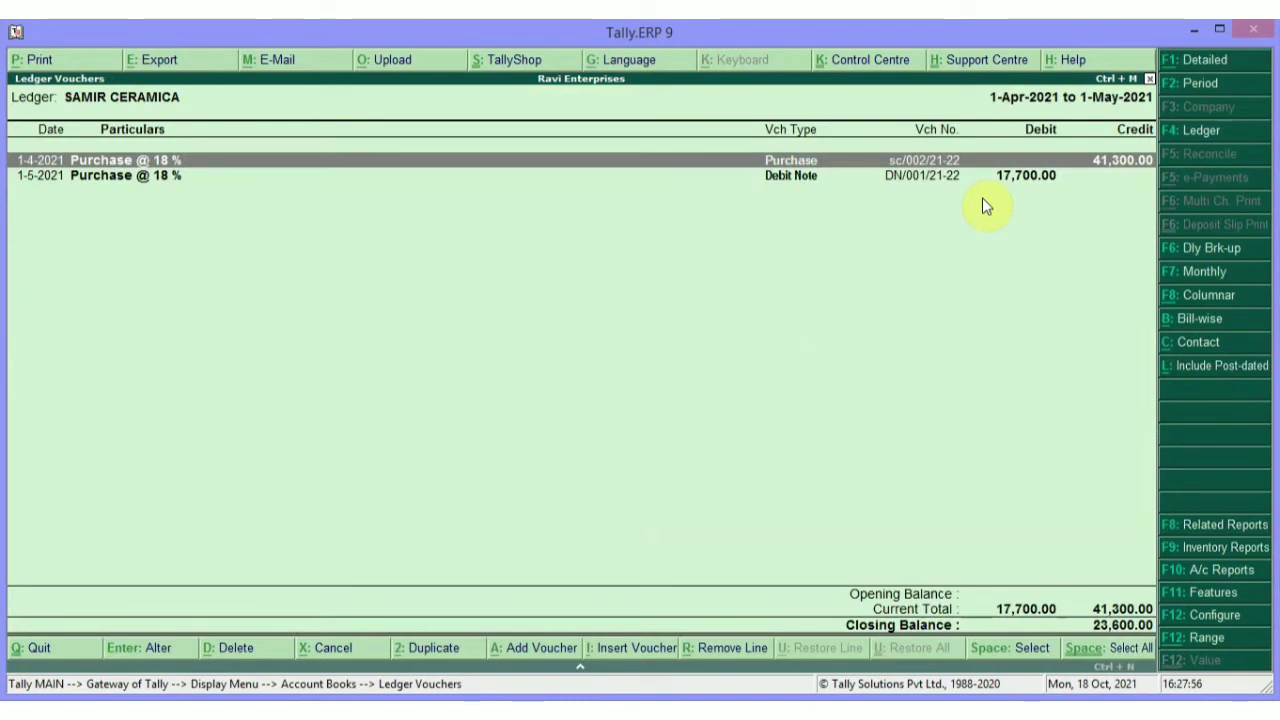
Step: Check the bill-wise pending amount for SAMIR CERAMICA, and return to the ledger vouchers
{"action": "key", "text": "alt+b"}
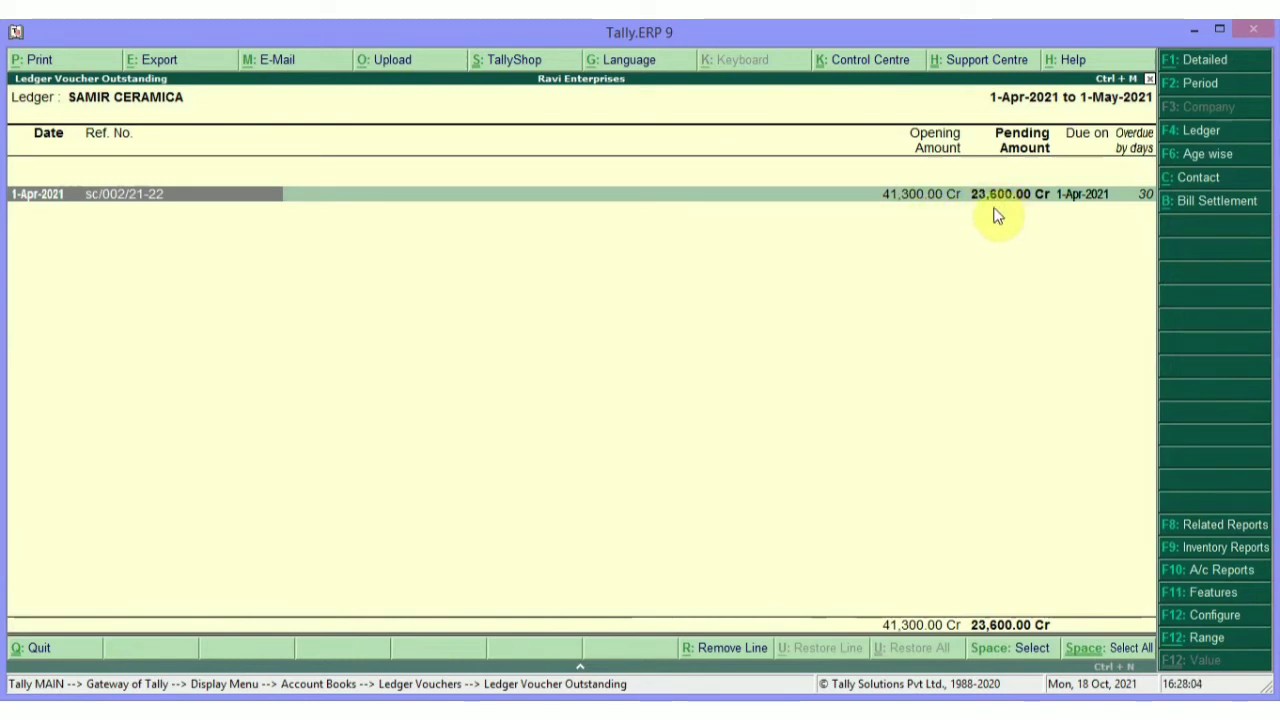
{"action": "key", "text": "Escape"}
Step: Add a payment voucher after the debit note, paying 23,600 to SAMIR CERAMICA from TJSB BANK
{"action": "key", "text": "Down"}
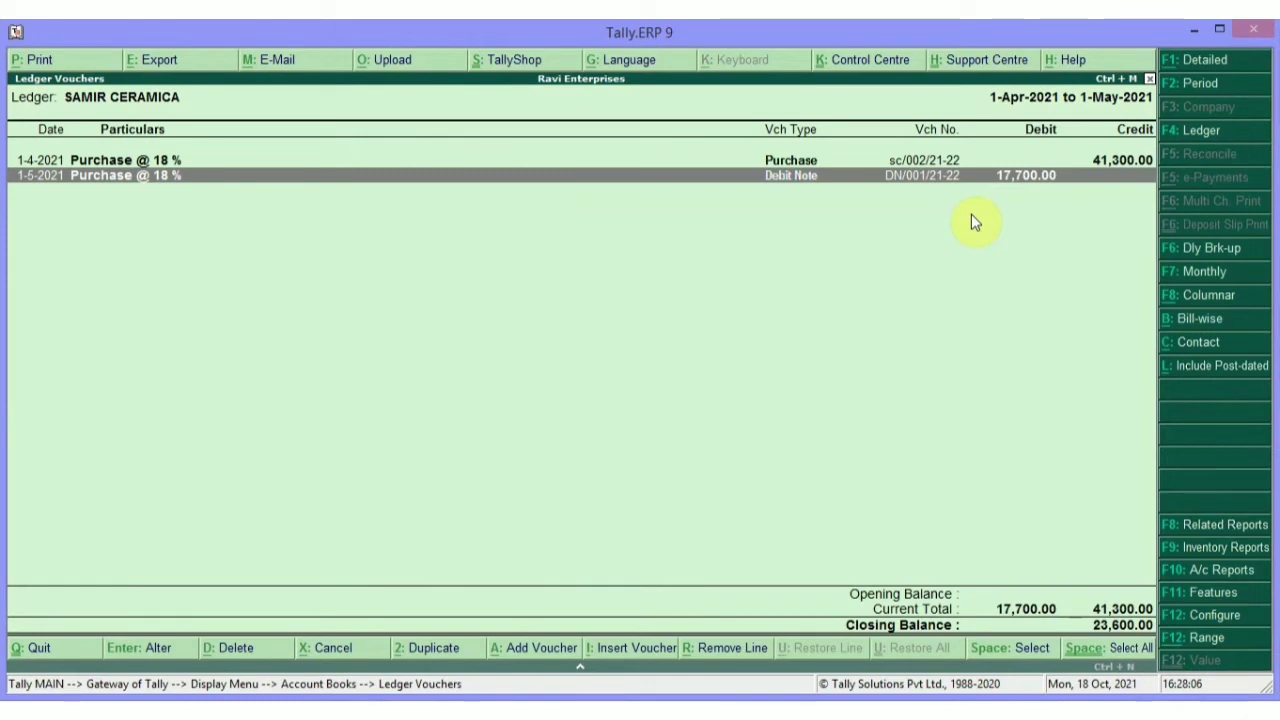
{"action": "key", "text": "alt+a"}
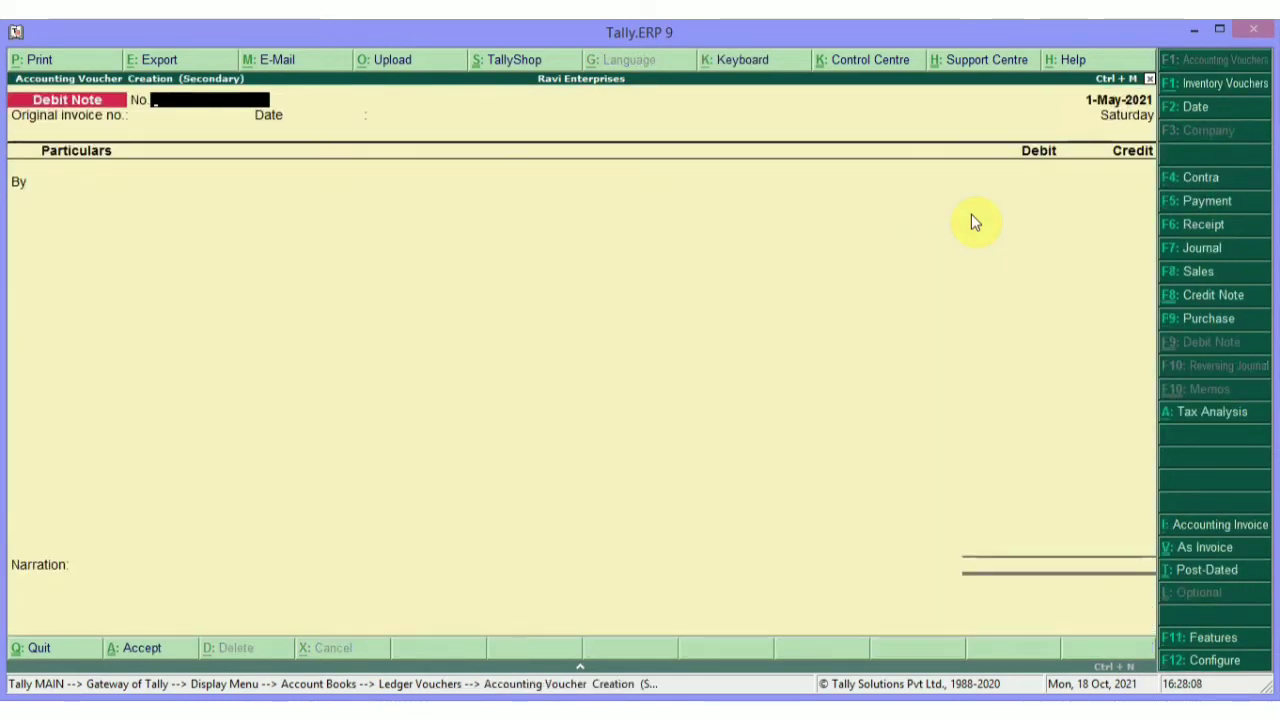
{"action": "key", "text": "F5"}
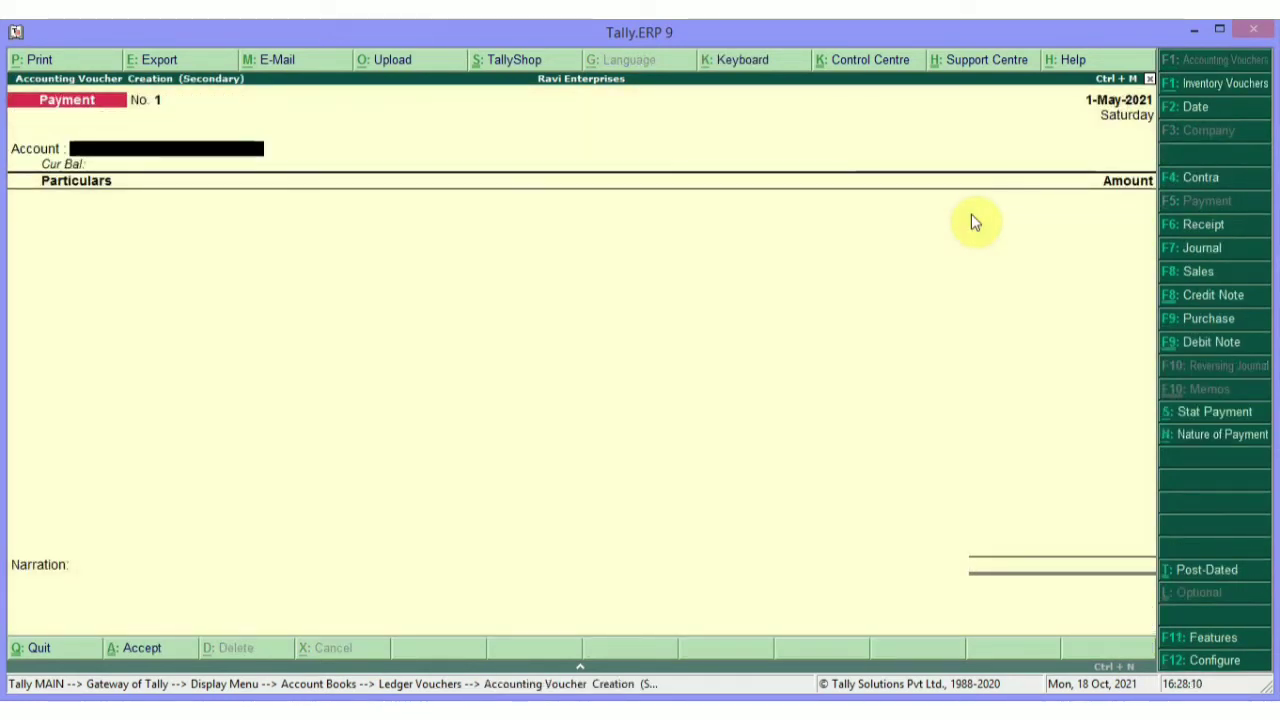
{"action": "type", "text": "TJ"}
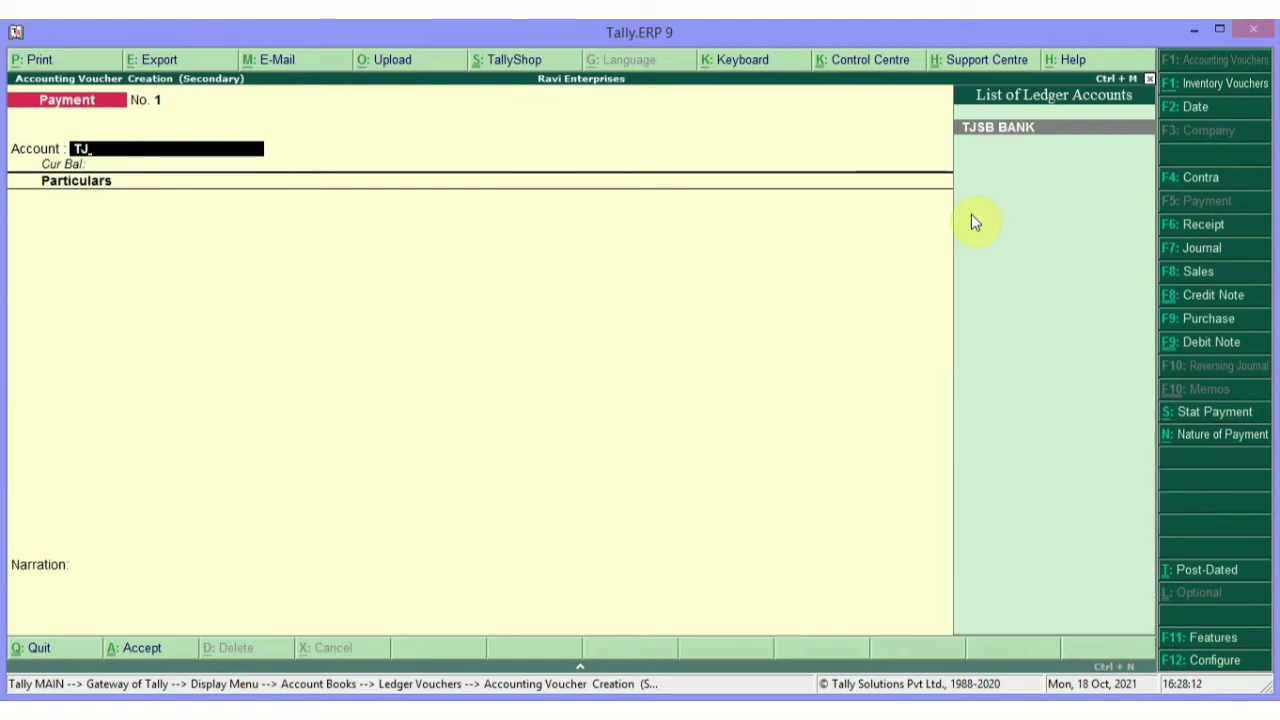
{"action": "key", "text": "Return"}
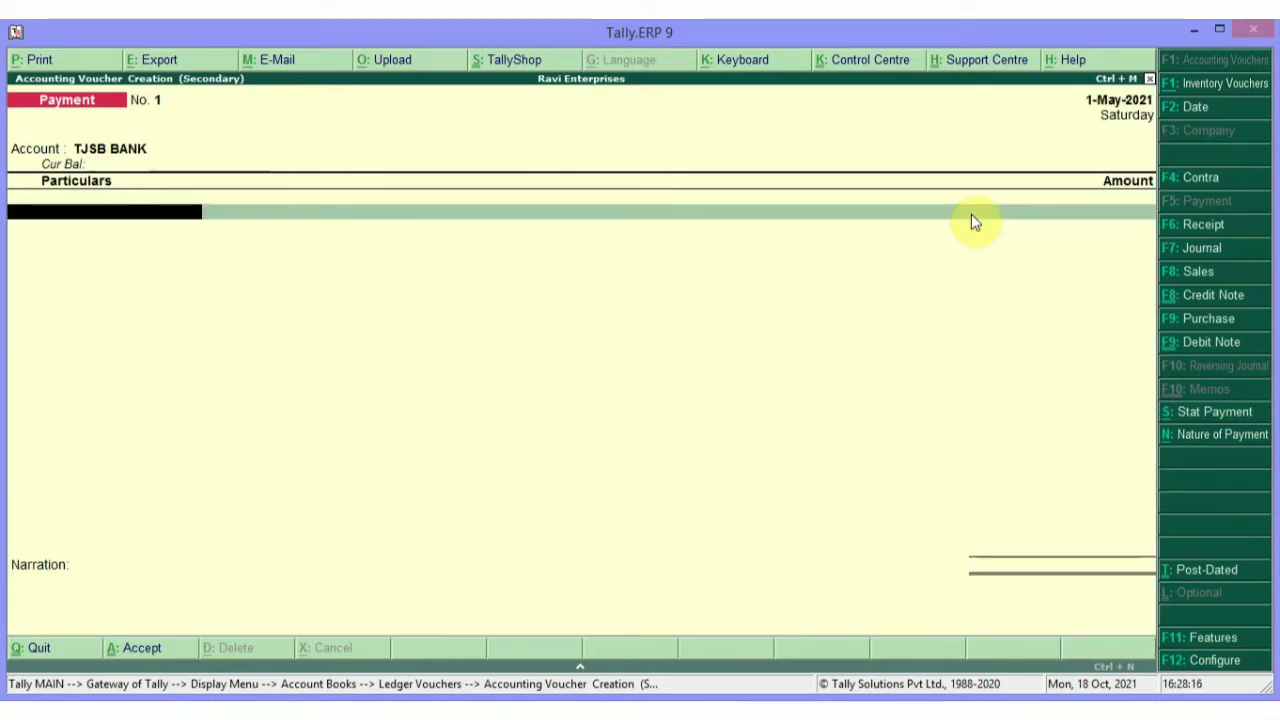
{"action": "type", "text": "SAM"}
{"action": "key", "text": "Return"}
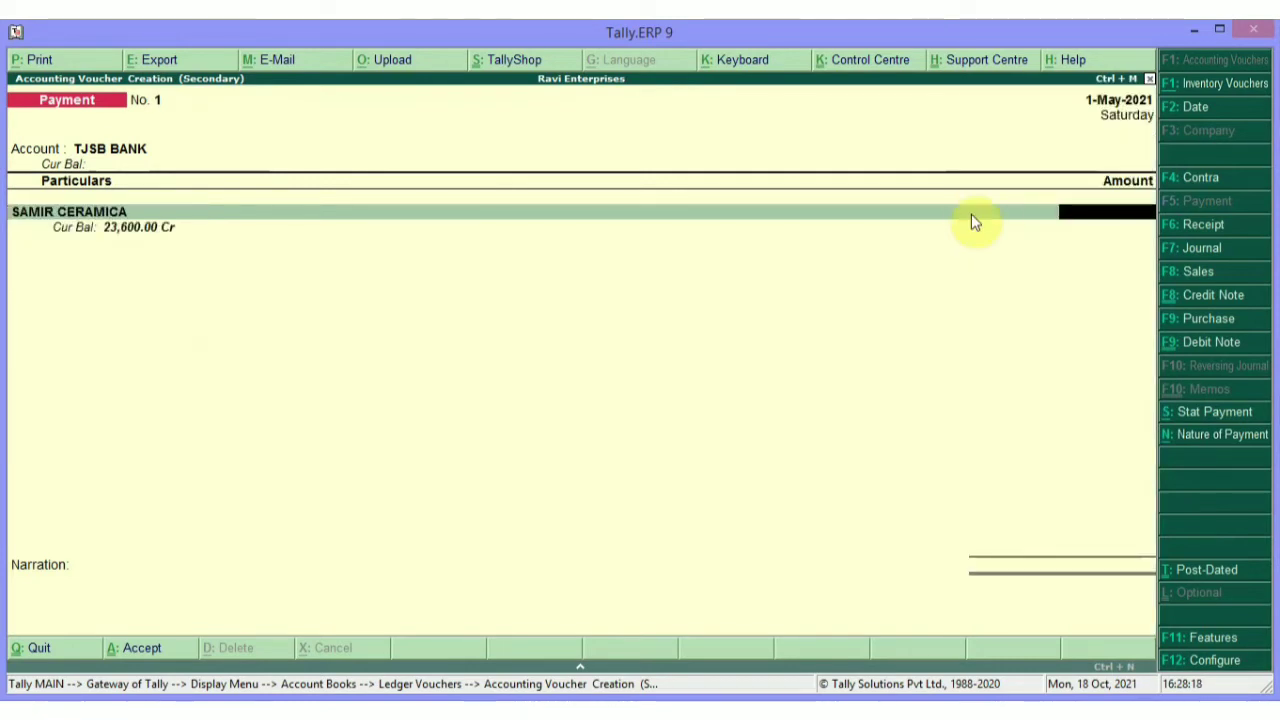
{"action": "type", "text": "23600"}
{"action": "key", "text": "Return"}
Step: Allocate the full payment of 23,600 as Agst Ref to SAMIR CERAMICA's bill sc/002/21-22
{"action": "key", "text": "Return"}
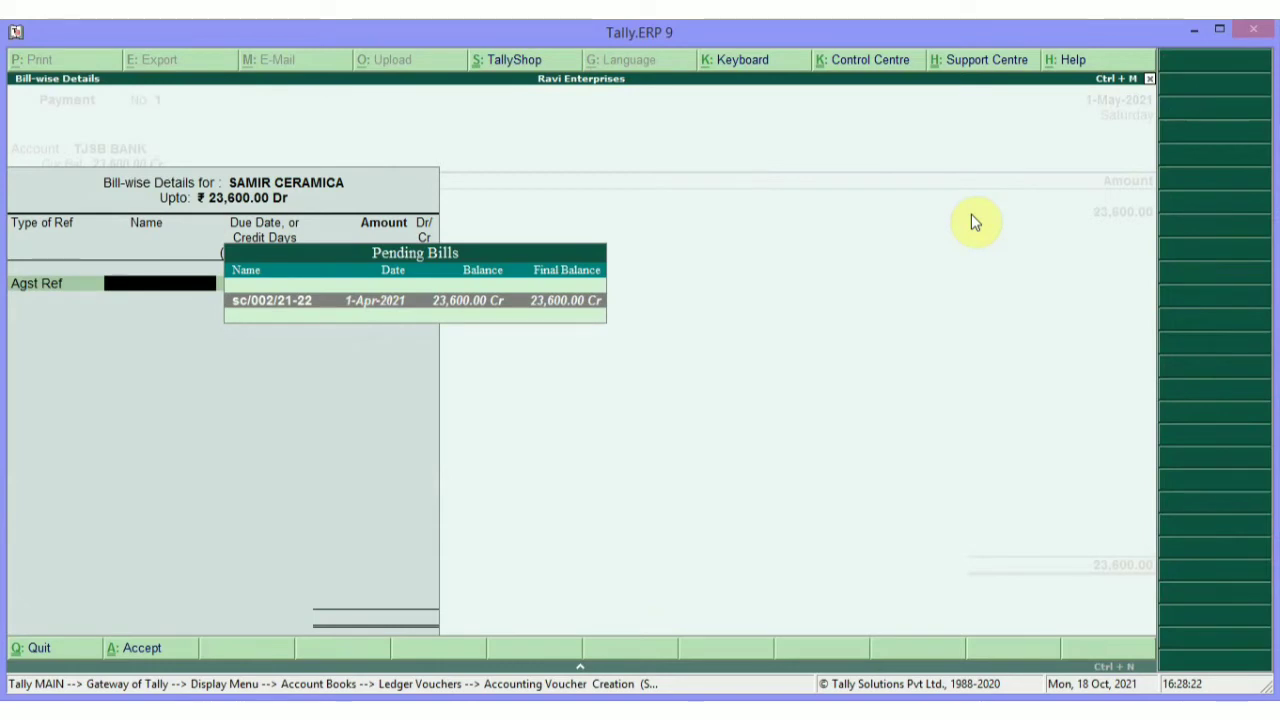
{"action": "key", "text": "Return"}
{"action": "key", "text": "Return"}
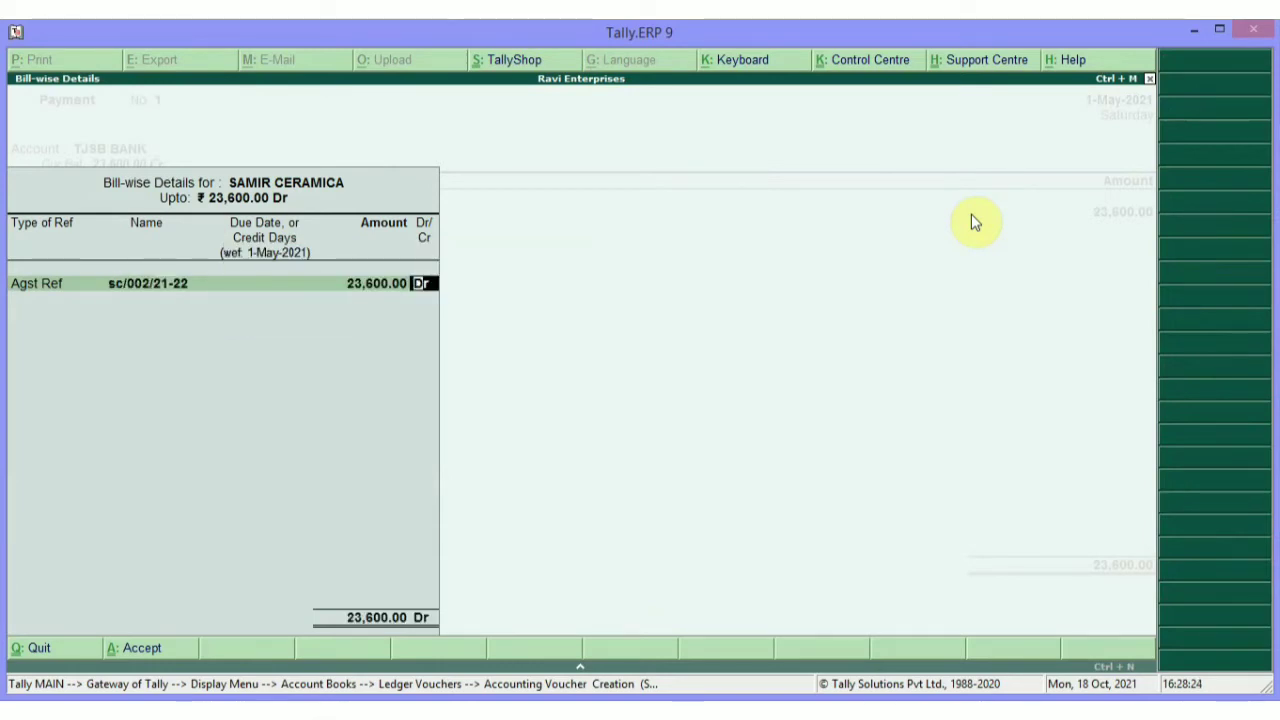
{"action": "key", "text": "Return"}
{"action": "key", "text": "Return"}
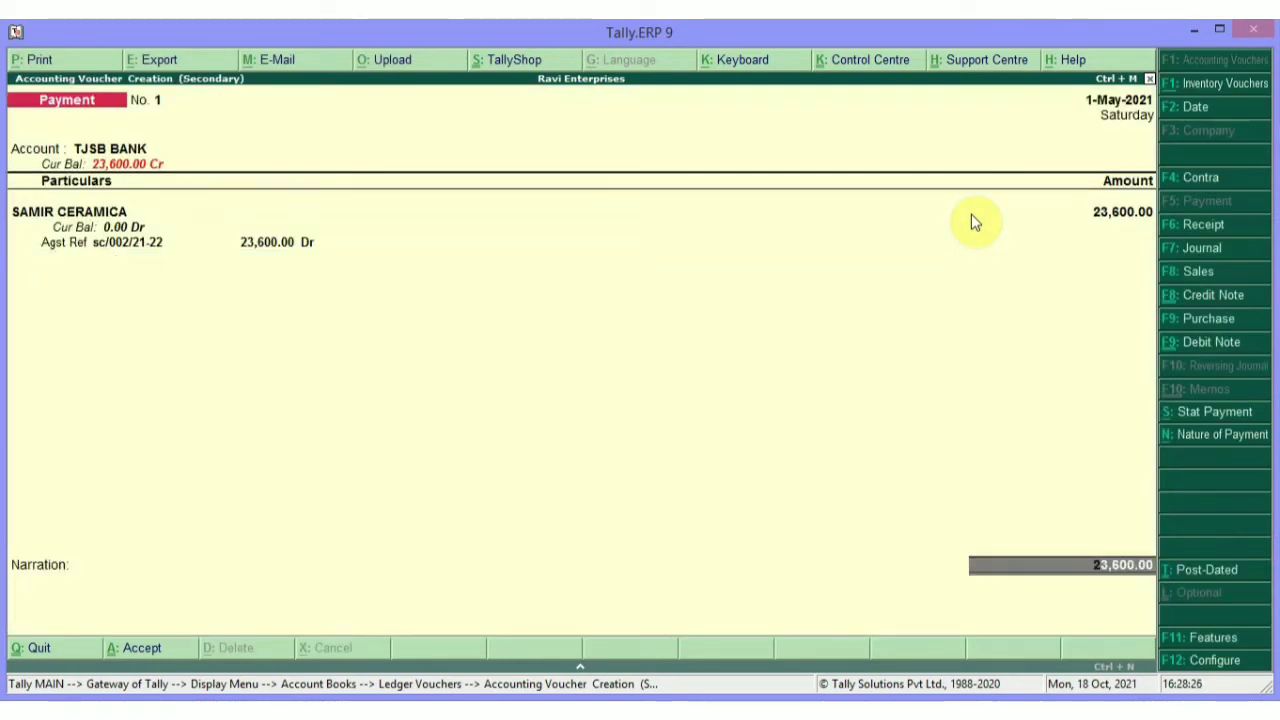
Step: Enter cheque instrument number 23216 in the TJSB BANK allocation, leave the narration empty, and save the payment voucher
{"action": "key", "text": "Return"}
{"action": "key", "text": "Return"}
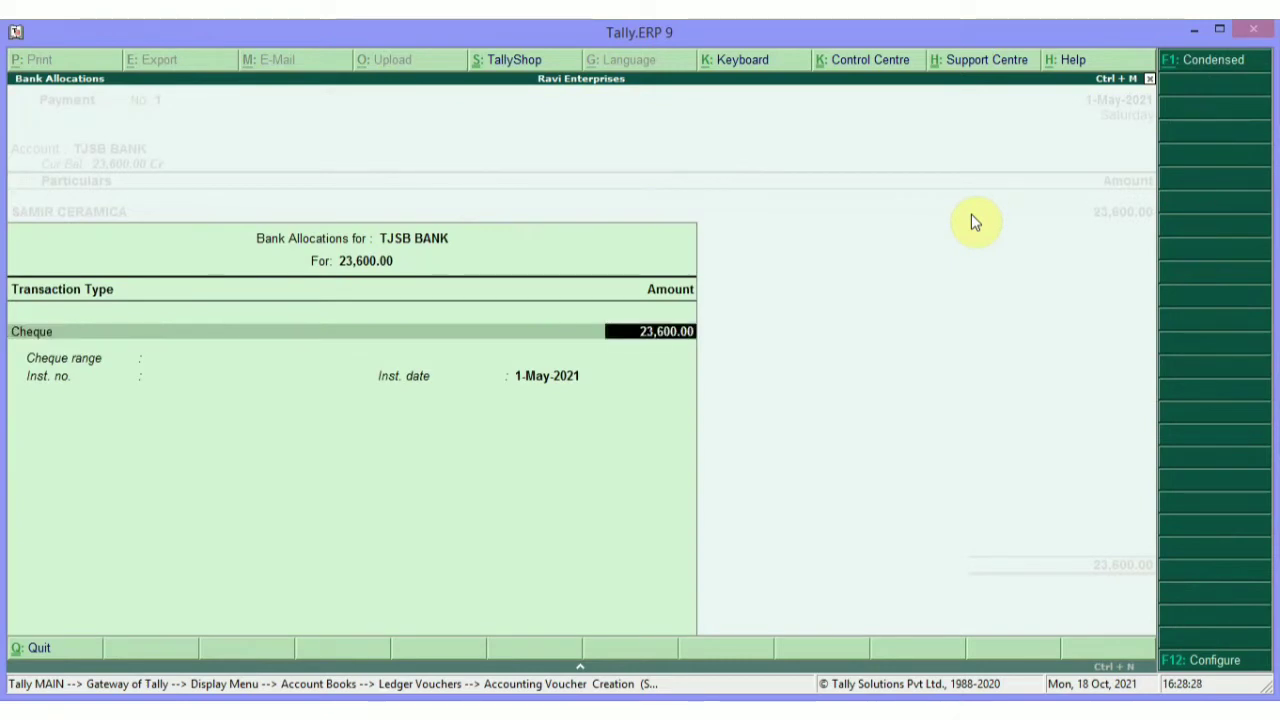
{"action": "key", "text": "Return"}
{"action": "type", "text": "23"}
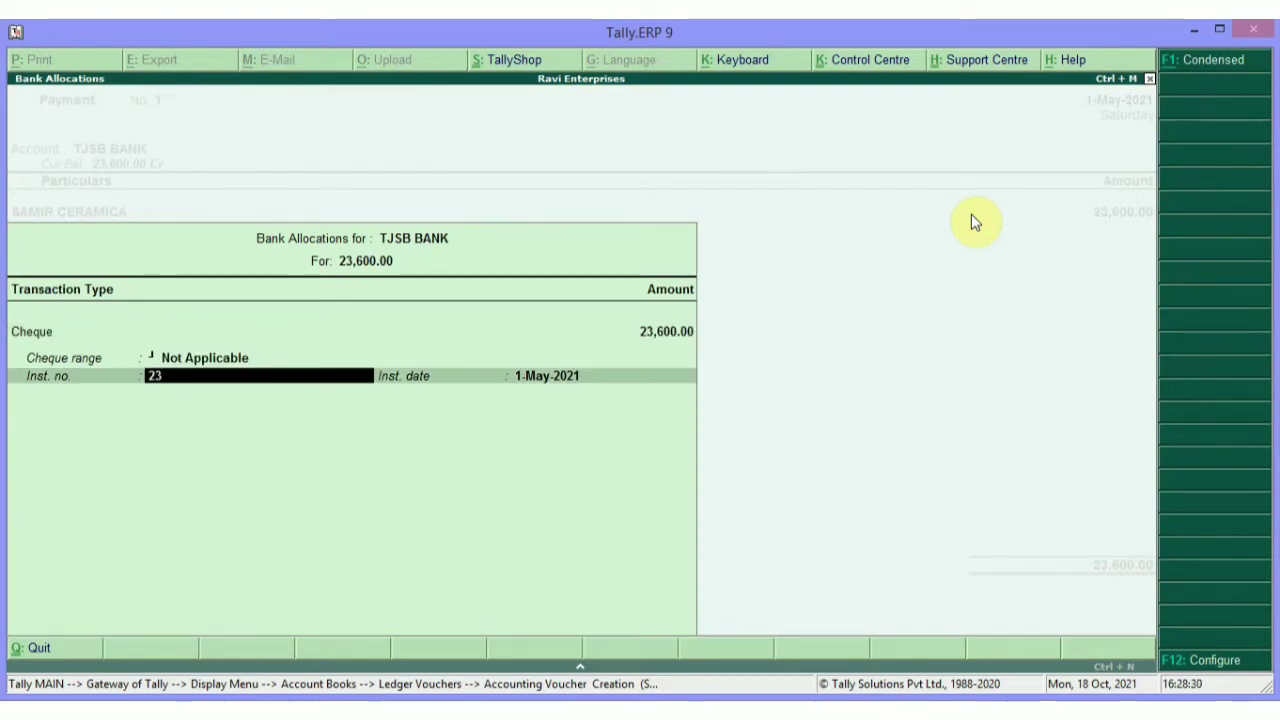
{"action": "type", "text": "216"}
{"action": "key", "text": "Return"}
{"action": "key", "text": "Return"}
{"action": "key", "text": "Return"}
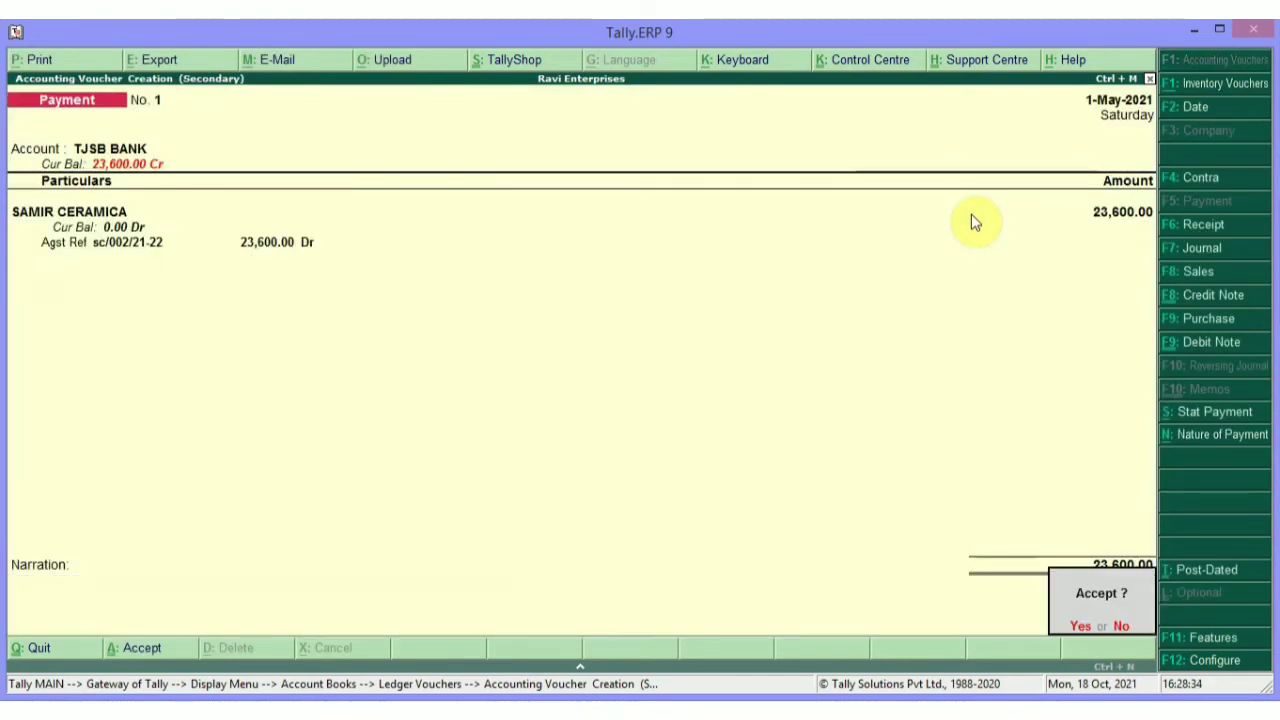
{"action": "key", "text": "Return"}
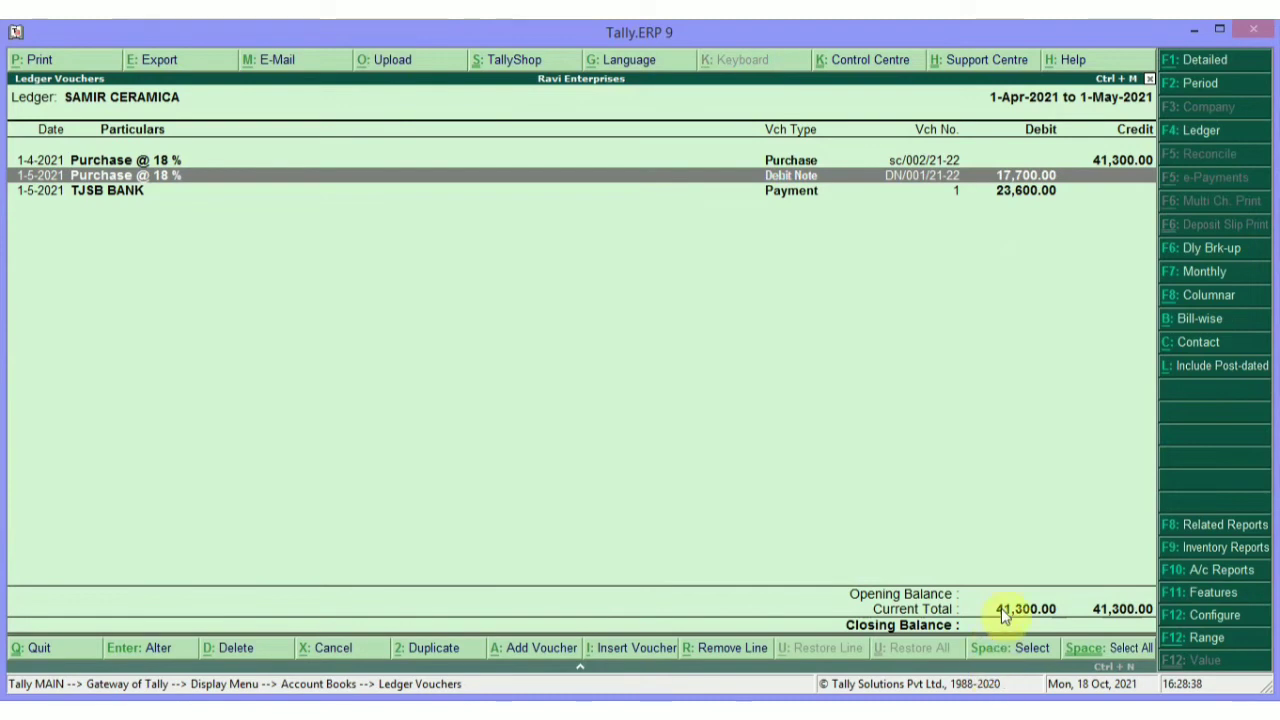
Step: Check whether SAMIR CERAMICA has any bill-wise outstanding after the payment, and return to the Gateway of Tally
{"action": "key", "text": "alt+b"}
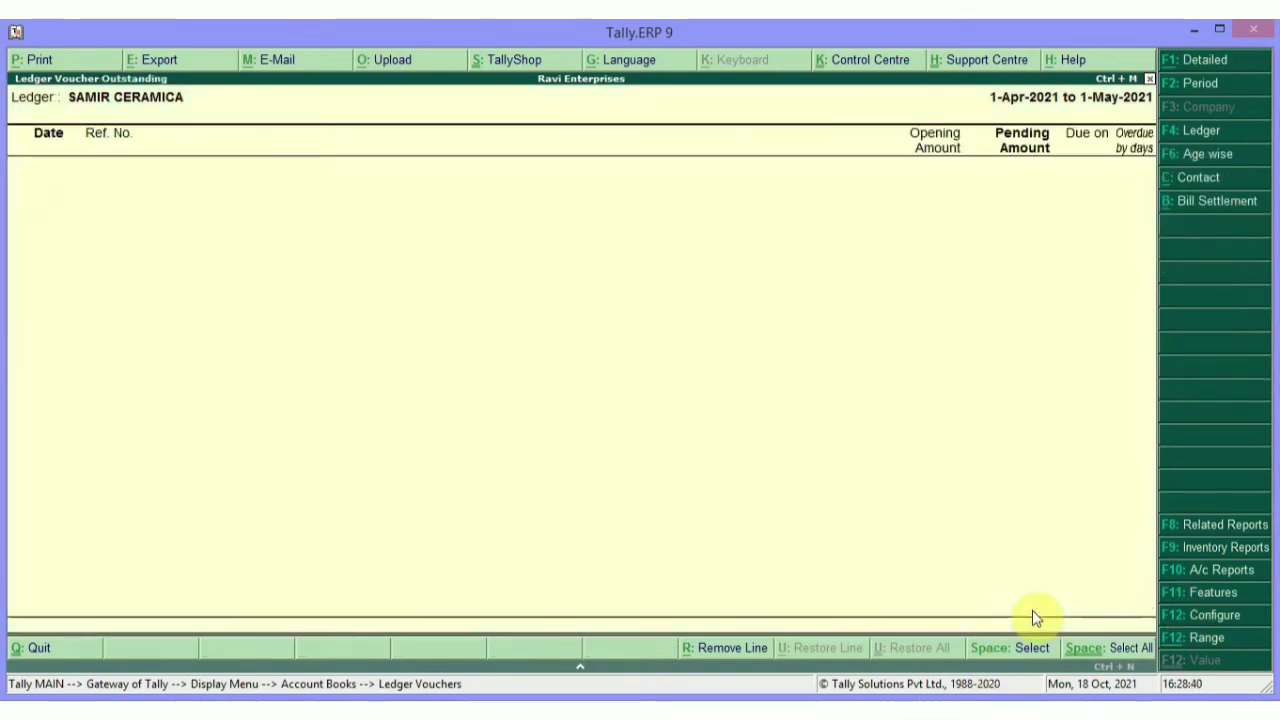
{"action": "key", "text": "Escape"}
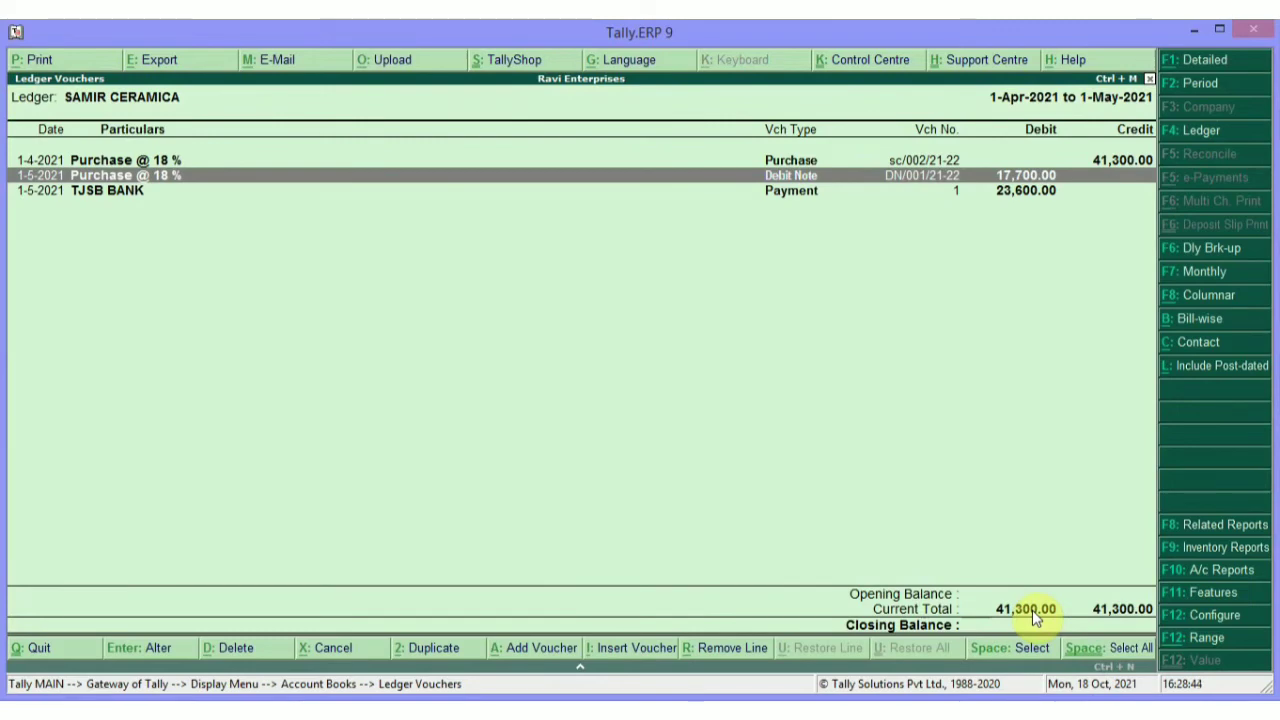
{"action": "key", "text": "Escape"}
{"action": "key", "text": "Escape"}
{"action": "key", "text": "Escape"}
{"action": "key", "text": "Escape"}
{"action": "key", "text": "Escape"}
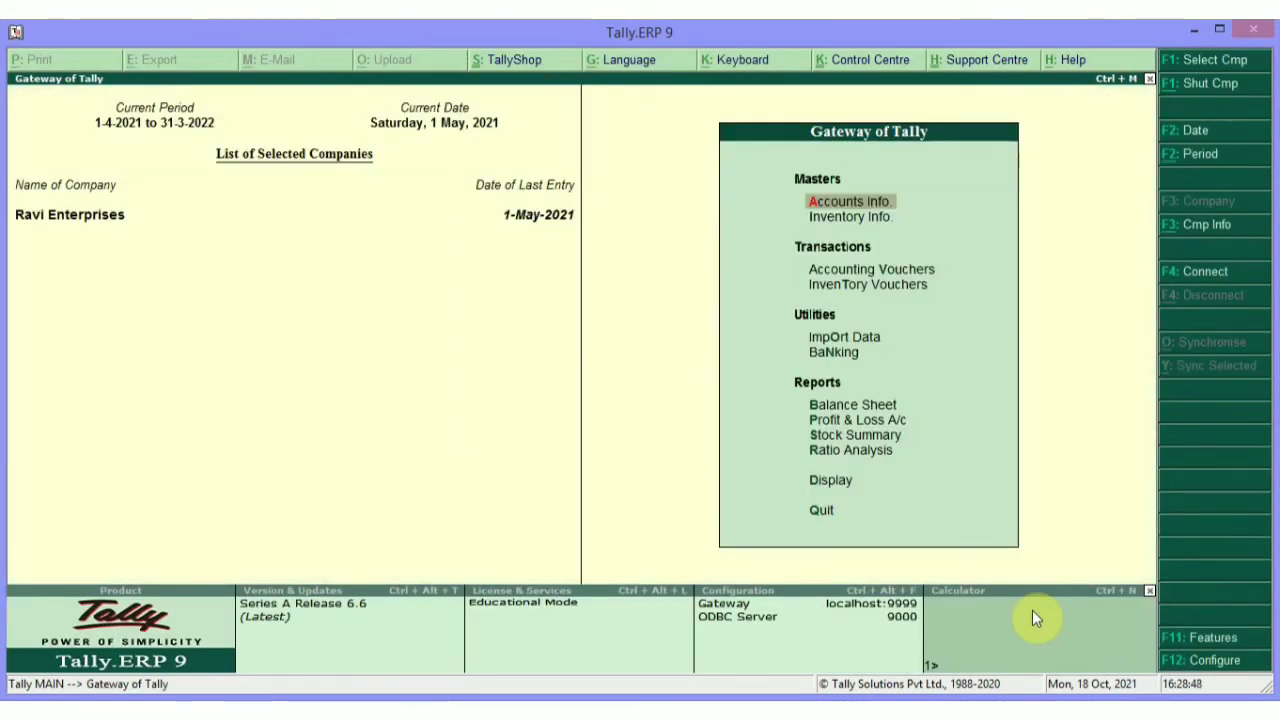
Step: Open the Statistics report and go through its Debit Note register to debit note DN/001/21-22
{"action": "key", "text": "d"}
{"action": "key", "text": "s"}
{"action": "key", "text": "Down"}
{"action": "key", "text": "Return"}
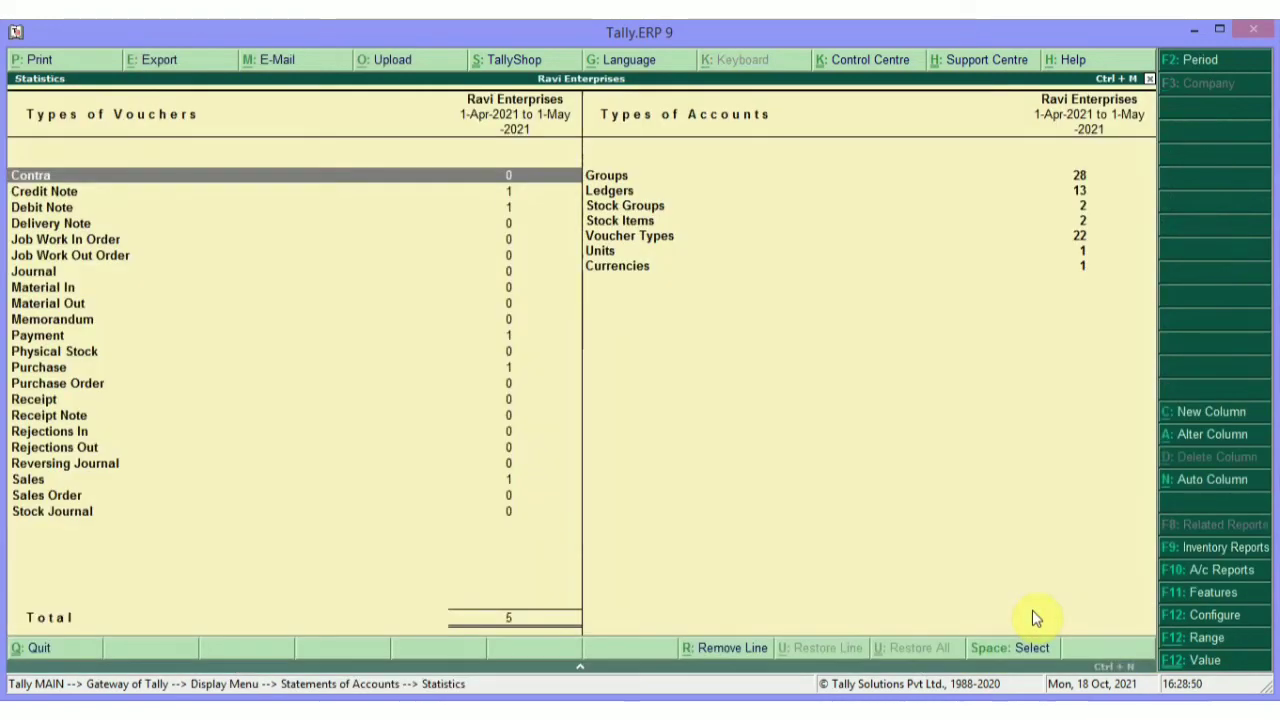
{"action": "key", "text": "Down"}
{"action": "key", "text": "Down"}
{"action": "key", "text": "Return"}
{"action": "key", "text": "Return"}
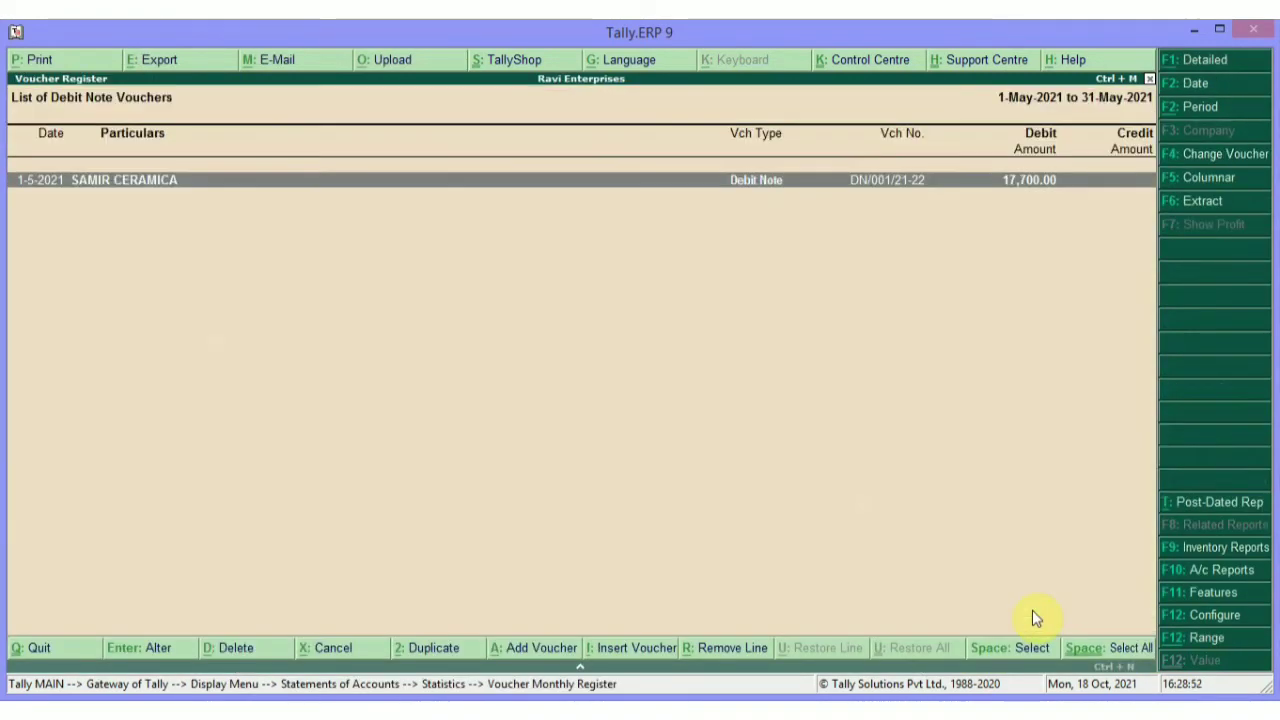
{"action": "key", "text": "Return"}
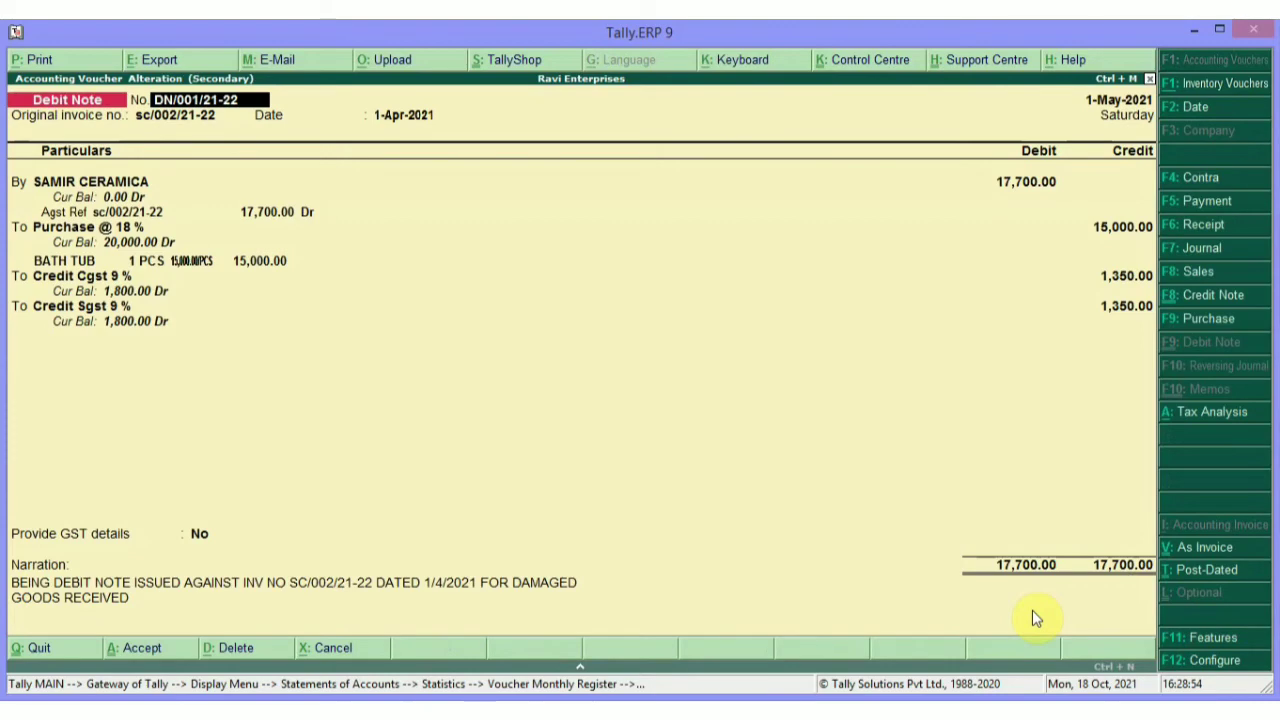
Step: Preview the debit note's printout in voucher mode at enlarged size, and close the preview
{"action": "key", "text": "alt+p"}
{"action": "key", "text": "Return"}
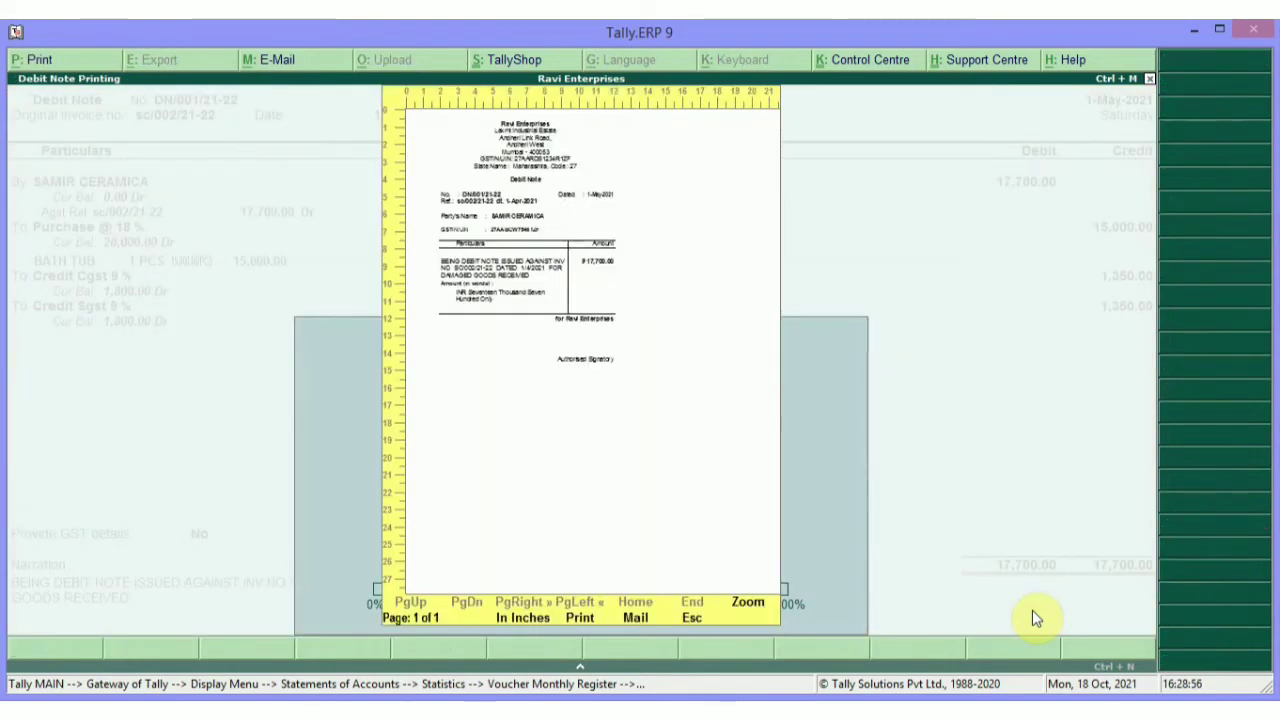
{"action": "key", "text": "Return"}
{"action": "key", "text": "Return"}
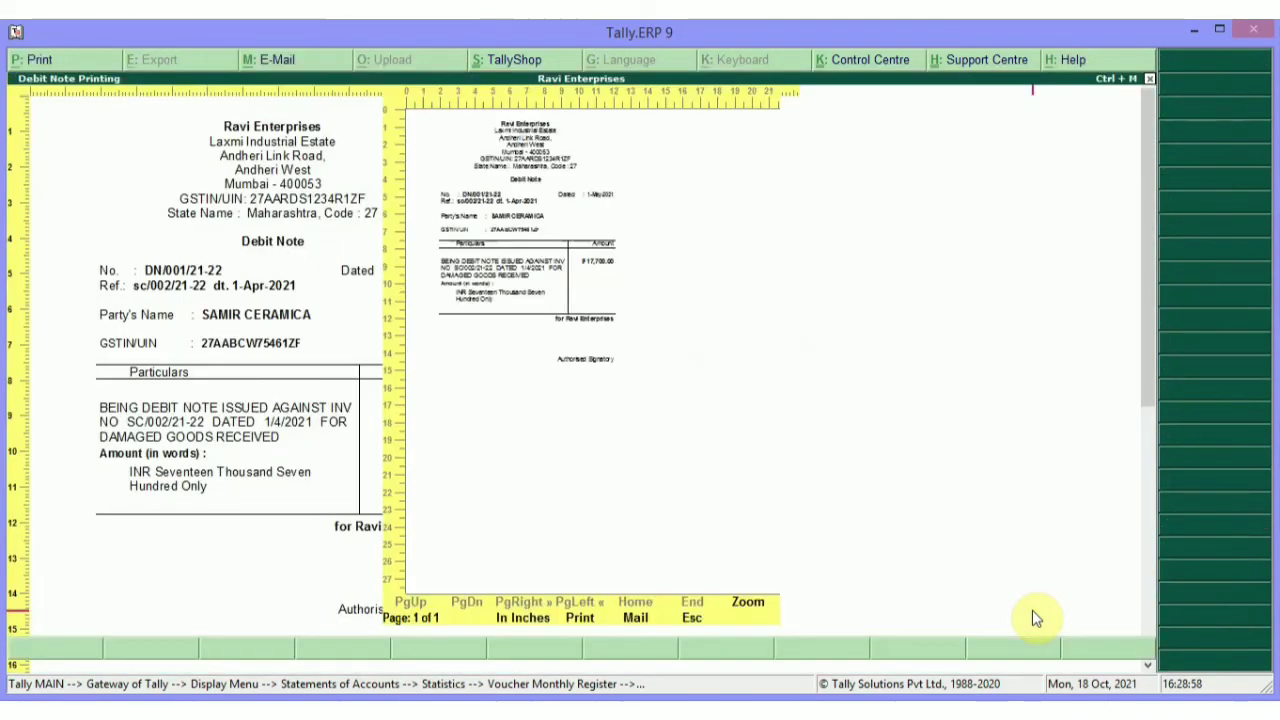
{"action": "key", "text": "Escape"}
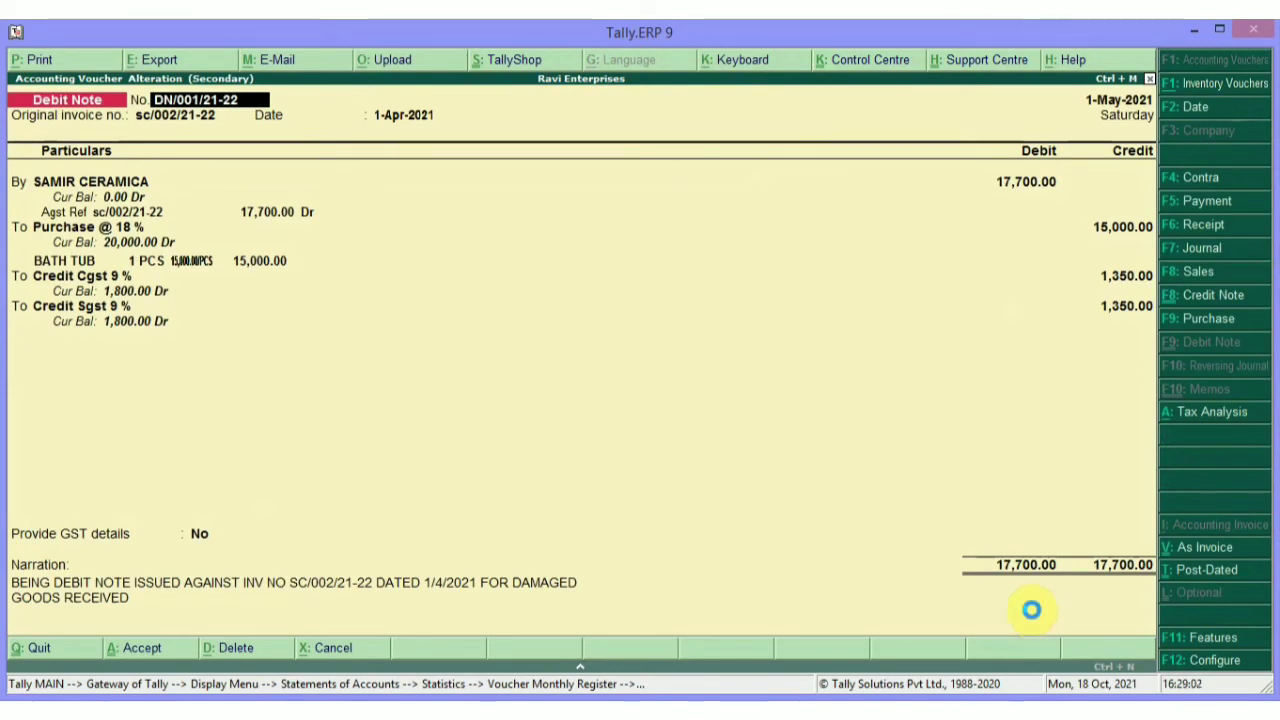
Step: Switch the debit note to invoice mode and examine the item, tax and remarks sections in its enlarged print preview
{"action": "key", "text": "ctrl+v"}
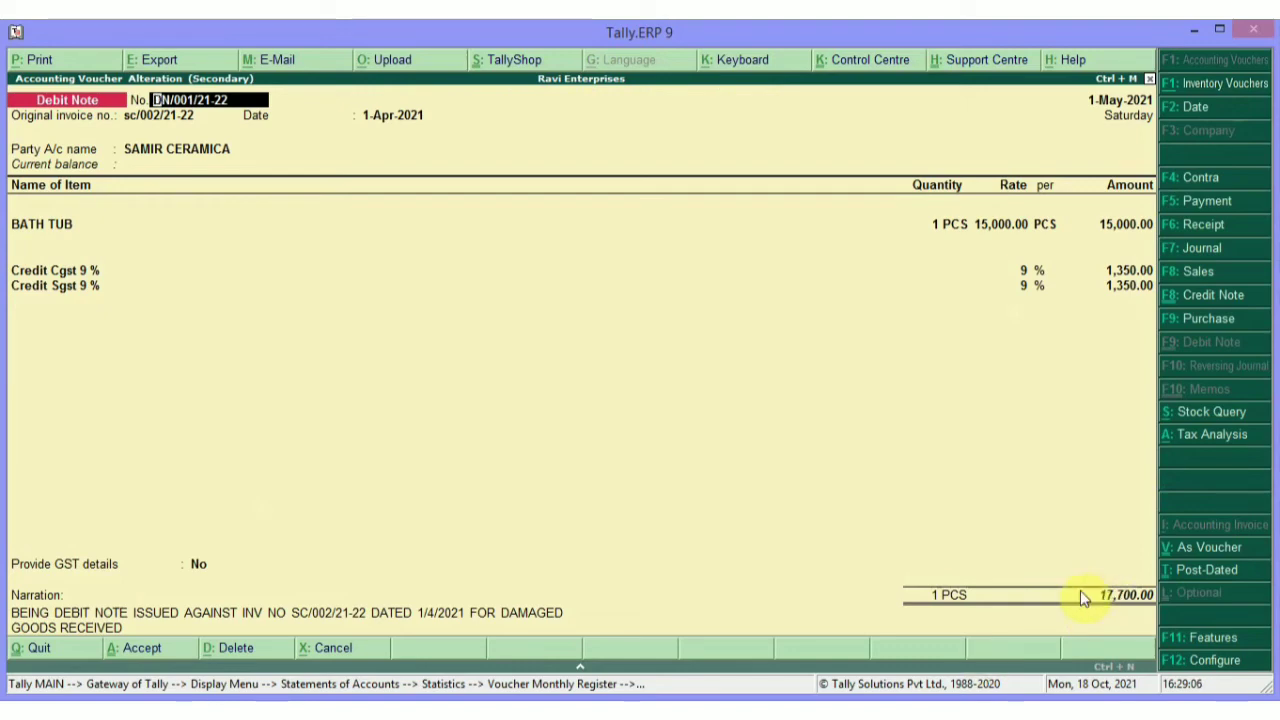
{"action": "key", "text": "alt+p"}
{"action": "key", "text": "Return"}
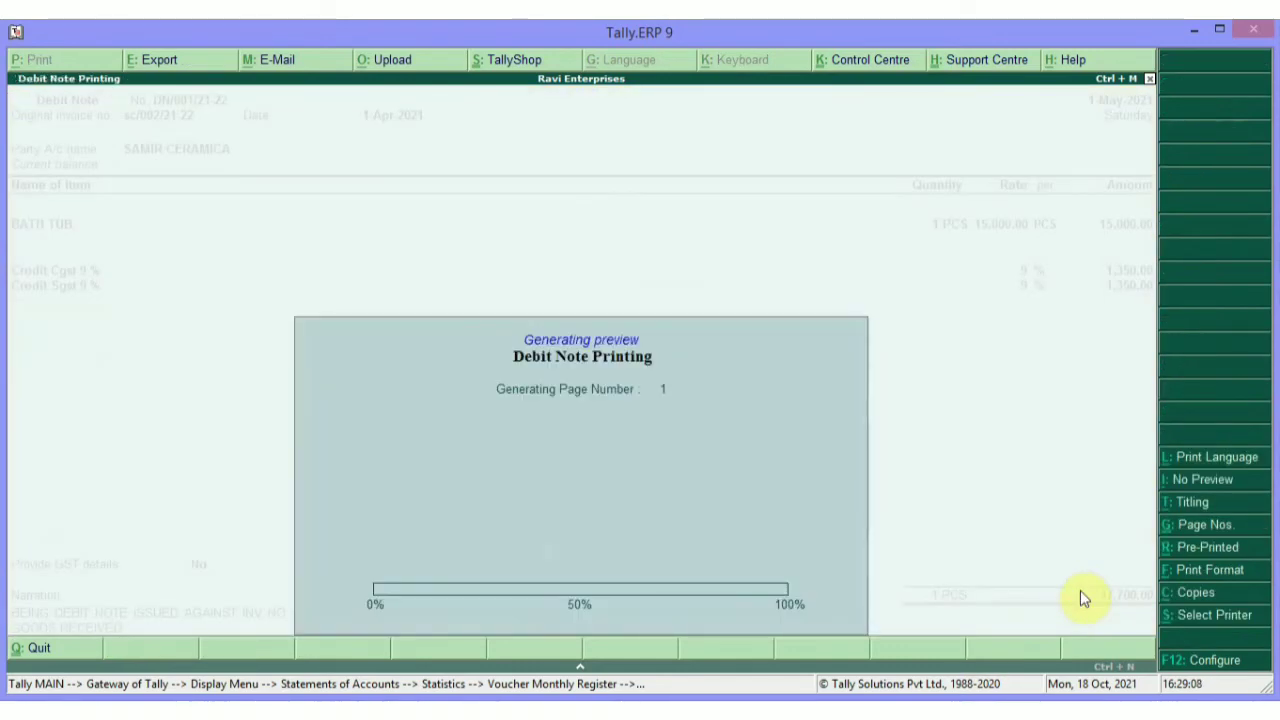
{"action": "key", "text": "Return"}
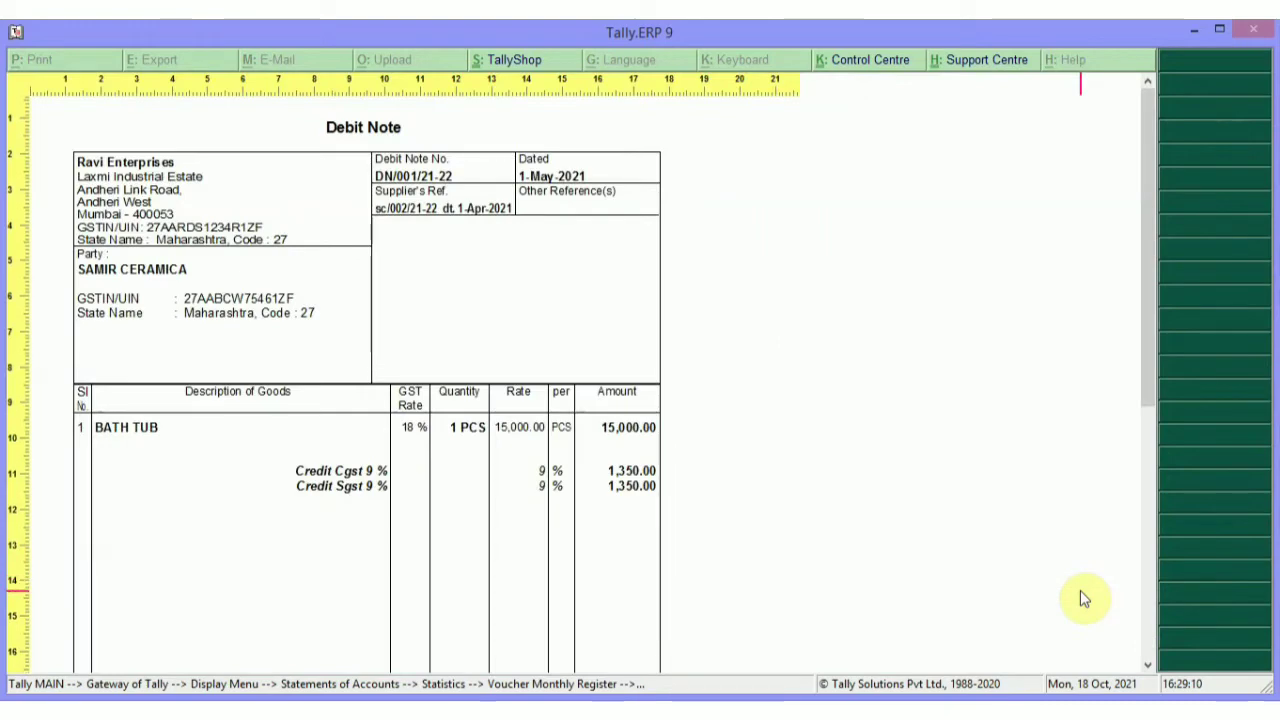
{"action": "scroll", "coordinate": [1080, 598], "scroll_direction": "down", "scroll_amount": 5}
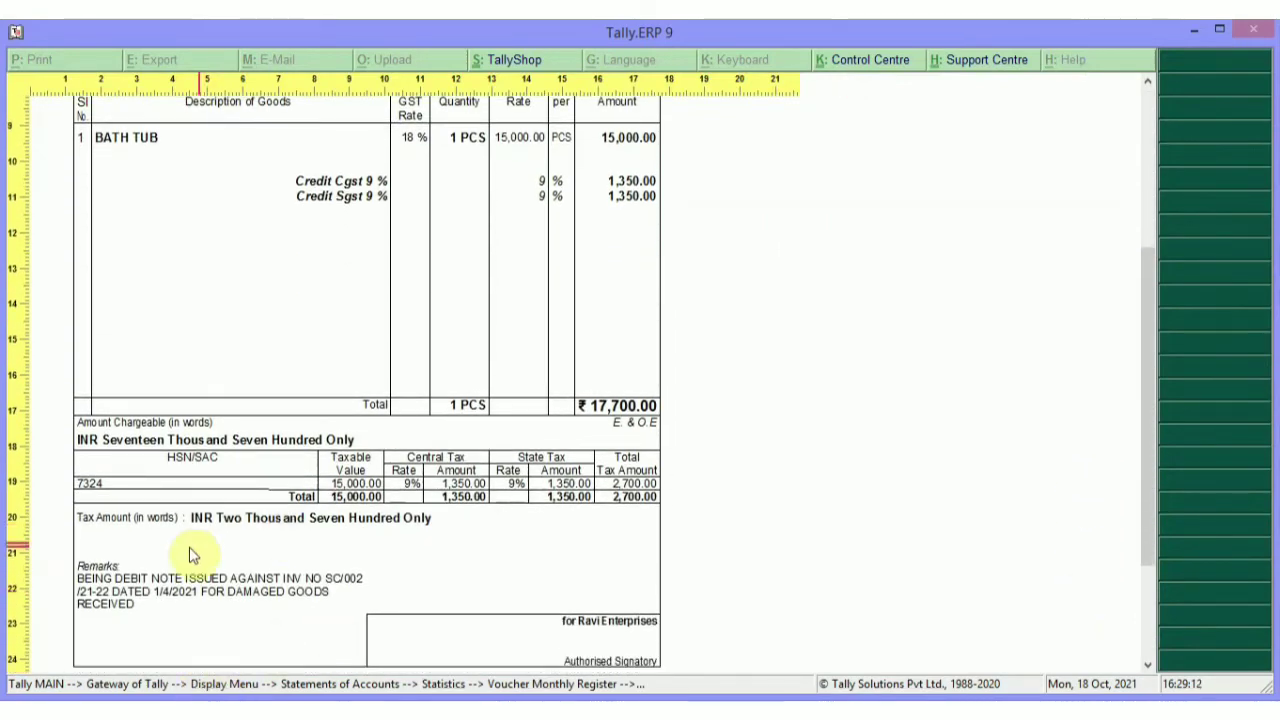
Step: Close the print preview and check the debit note's standard and advanced print configuration, including the narration option, accepting both without changes
{"action": "key", "text": "Escape"}
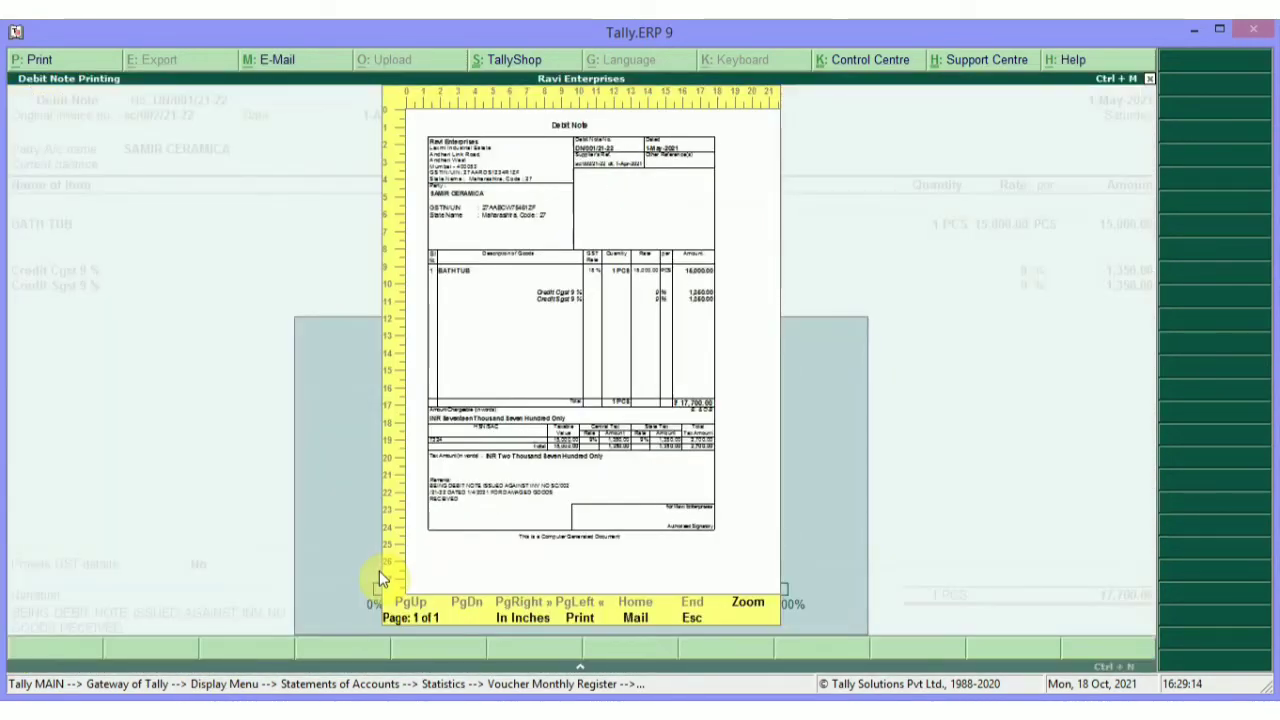
{"action": "key", "text": "Escape"}
{"action": "key", "text": "alt+p"}
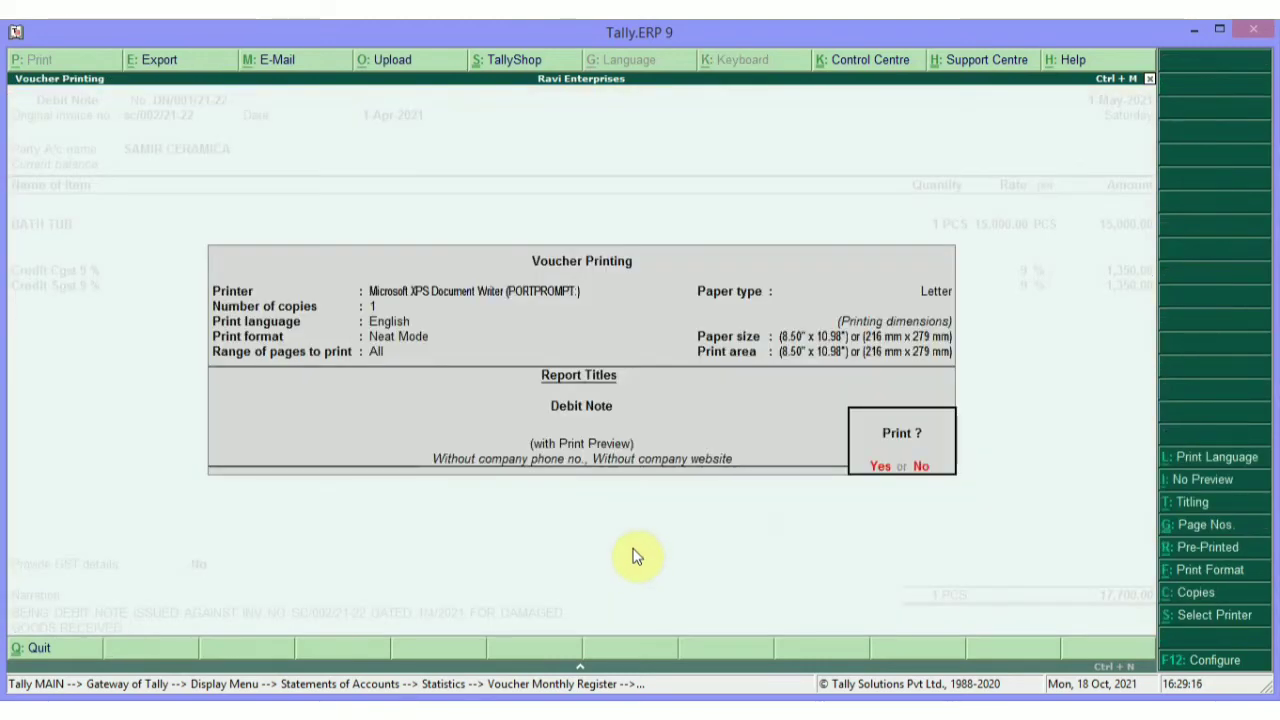
{"action": "left_click", "coordinate": [1222, 668]}
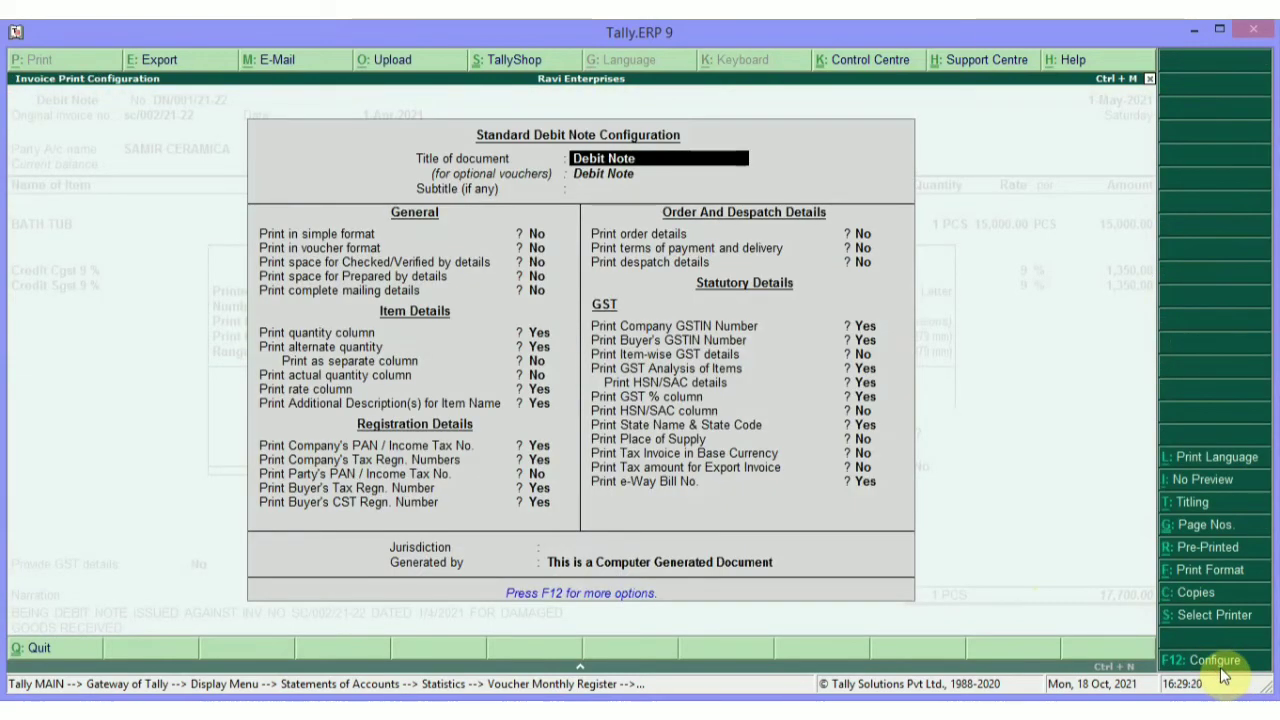
{"action": "left_click", "coordinate": [1220, 668]}
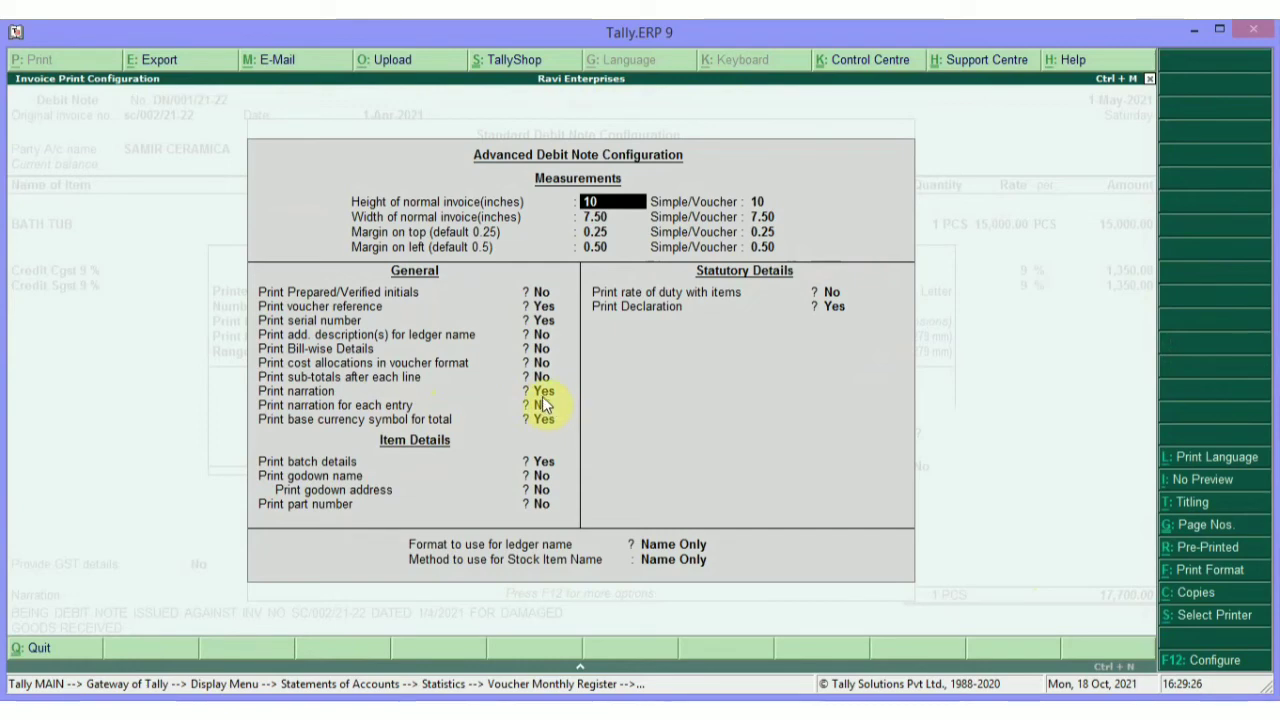
{"action": "key", "text": "ctrl+a"}
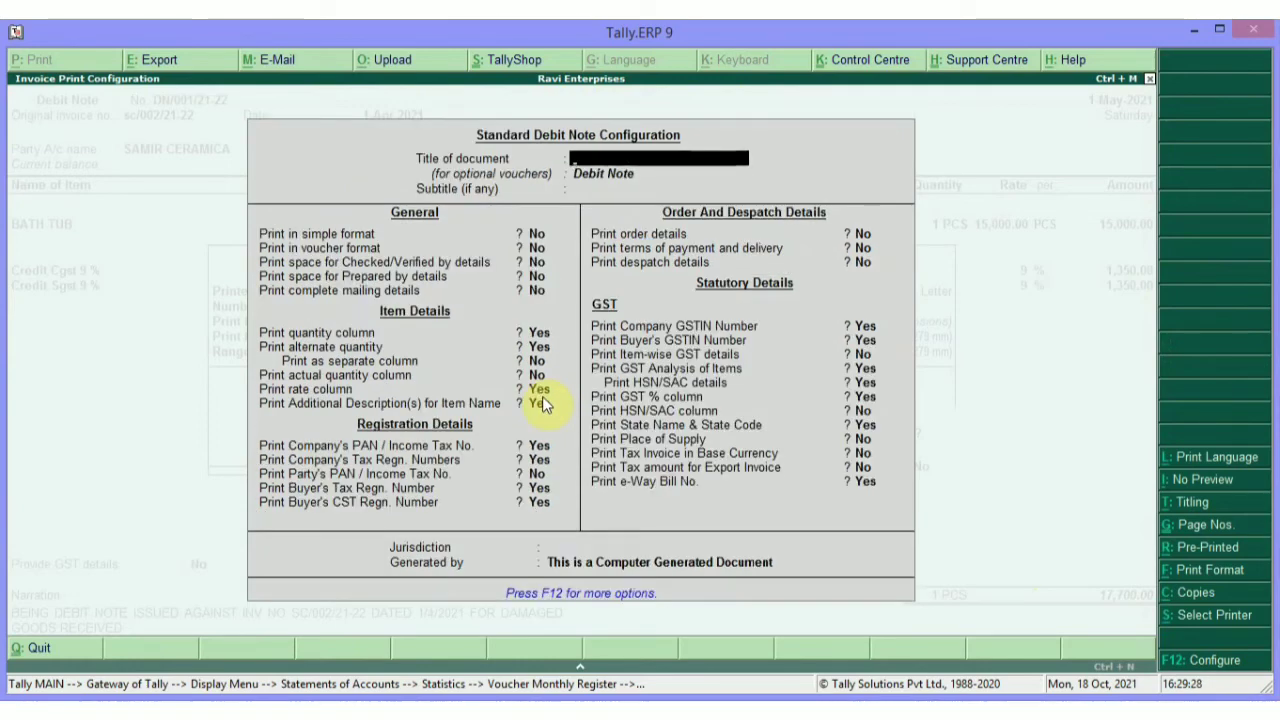
{"action": "key", "text": "ctrl+a"}
{"action": "key", "text": "Escape"}
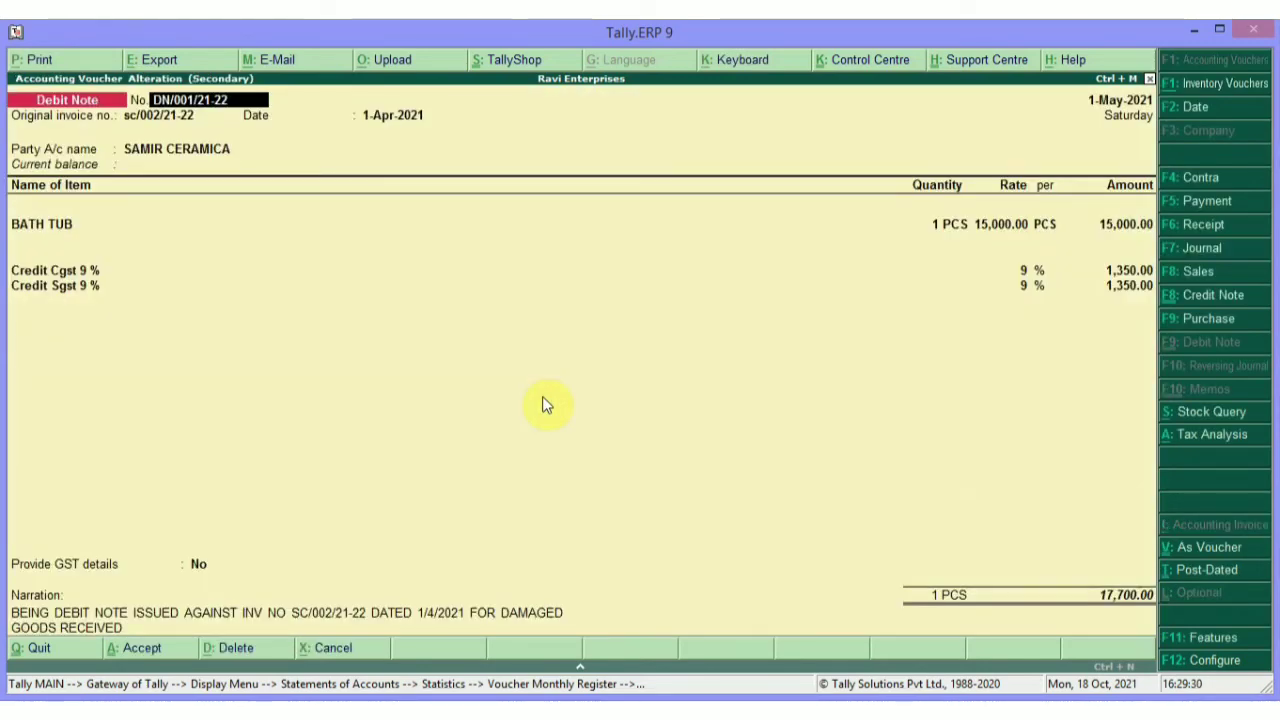
Step: Quit the debit note without saving and leave the Statistics report for the Gateway of Tally
{"action": "key", "text": "Escape"}
{"action": "key", "text": "Return"}
{"action": "key", "text": "Escape"}
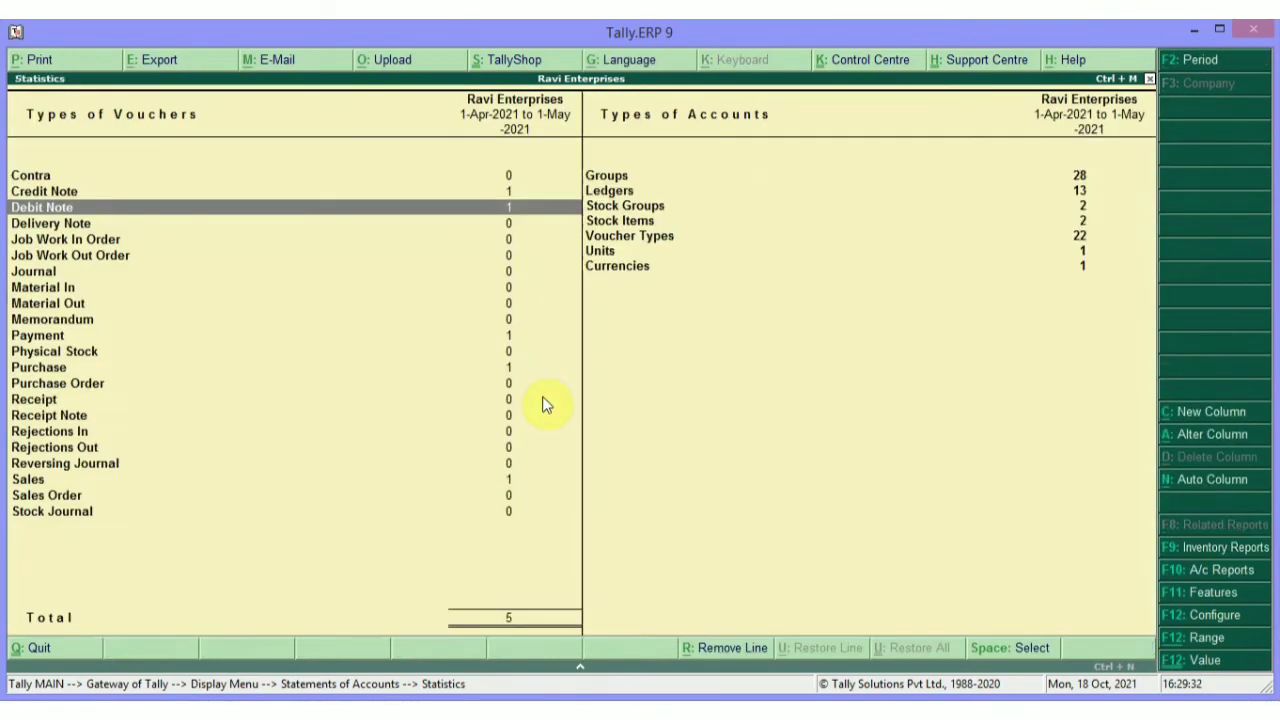
{"action": "key", "text": "Escape"}
{"action": "key", "text": "Escape"}
{"action": "key", "text": "Escape"}
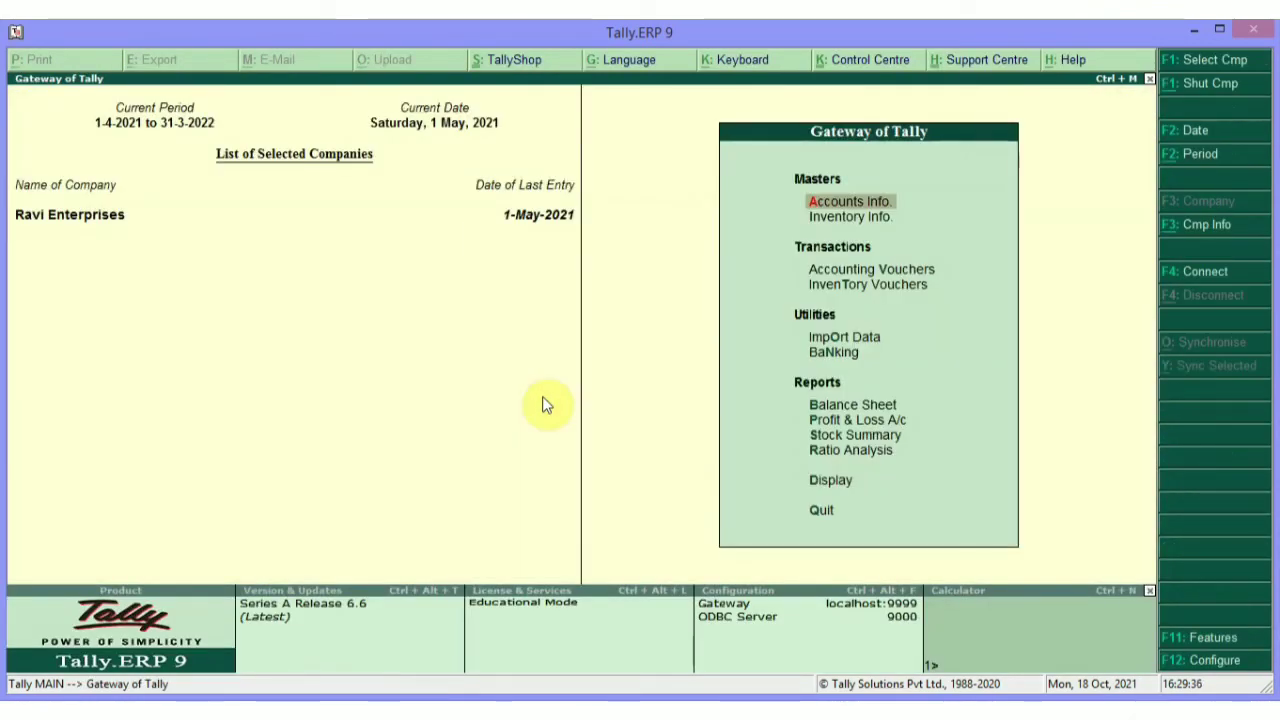
Step: Open debit note DN/001/21-22 again from the Statistics report's Debit Note register and switch it to invoice mode
{"action": "key", "text": "d"}
{"action": "key", "text": "s"}
{"action": "key", "text": "s"}
{"action": "key", "text": "Down"}
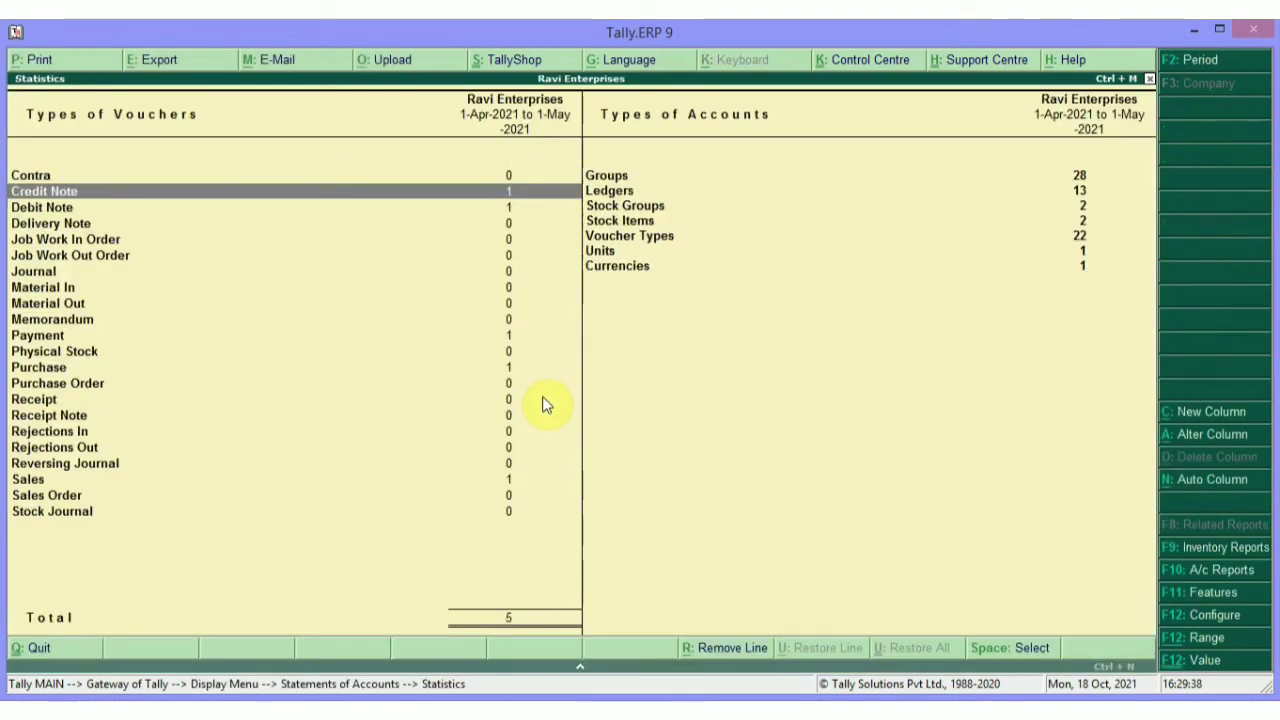
{"action": "key", "text": "Down"}
{"action": "key", "text": "Return"}
{"action": "key", "text": "Return"}
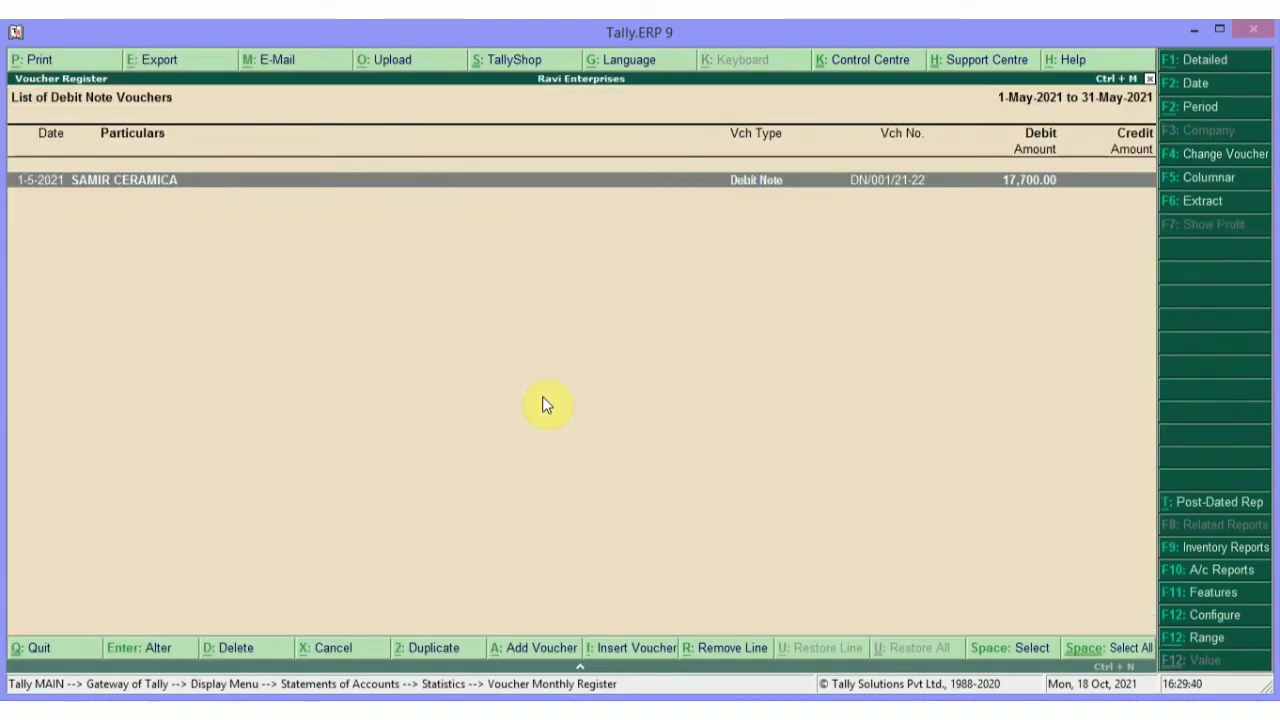
{"action": "key", "text": "Return"}
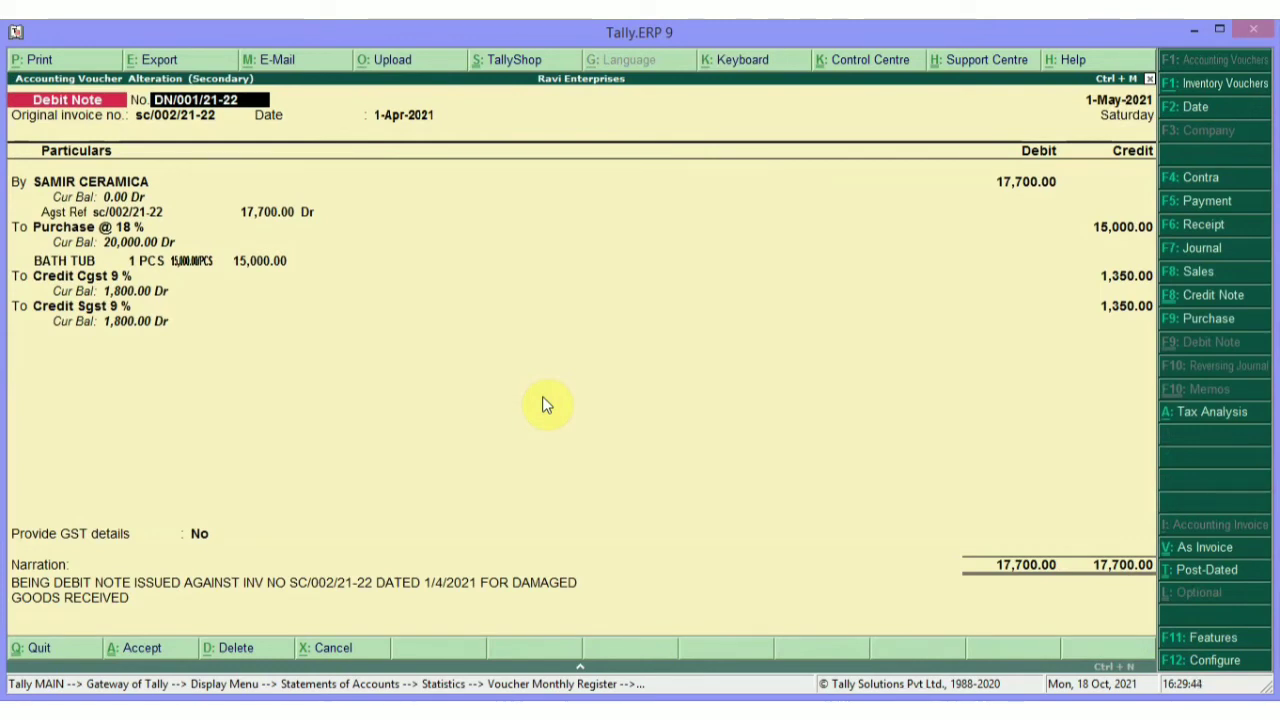
{"action": "key", "text": "ctrl+v"}
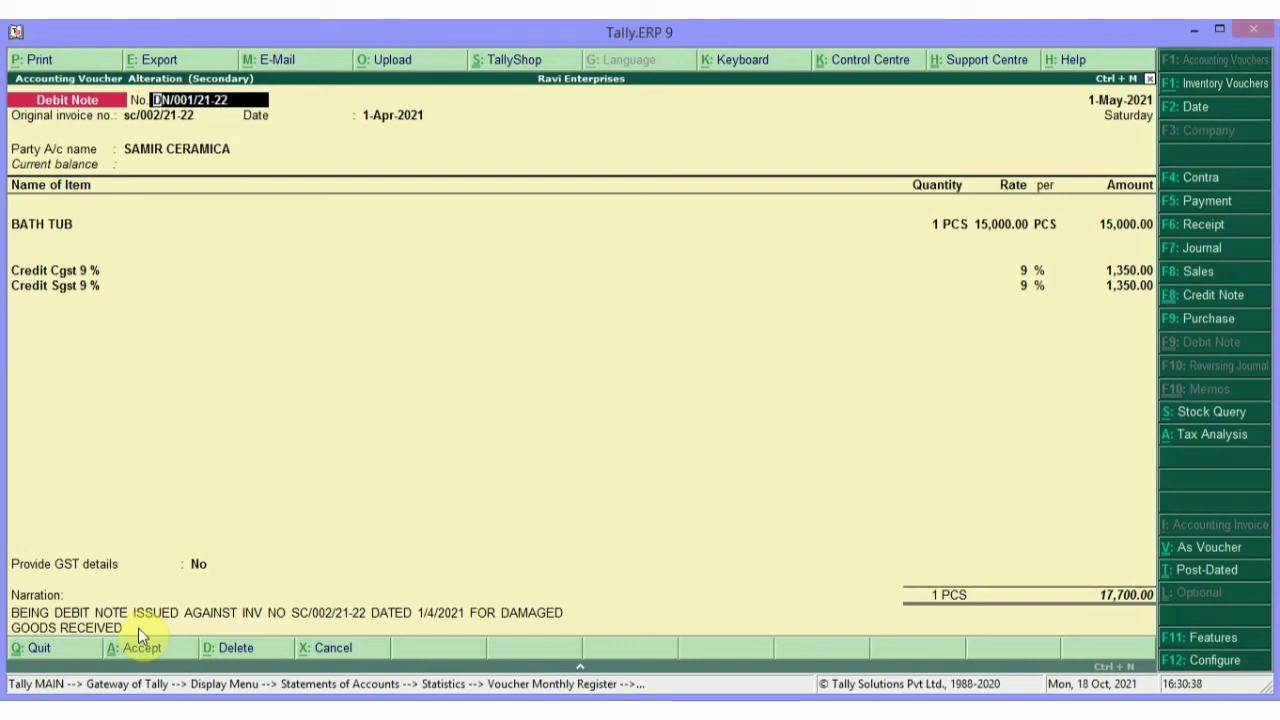
Step: Accept the debit note in invoice mode and go back to the Display Menu
{"action": "key", "text": "ctrl+a"}
{"action": "key", "text": "Escape"}
{"action": "key", "text": "Escape"}
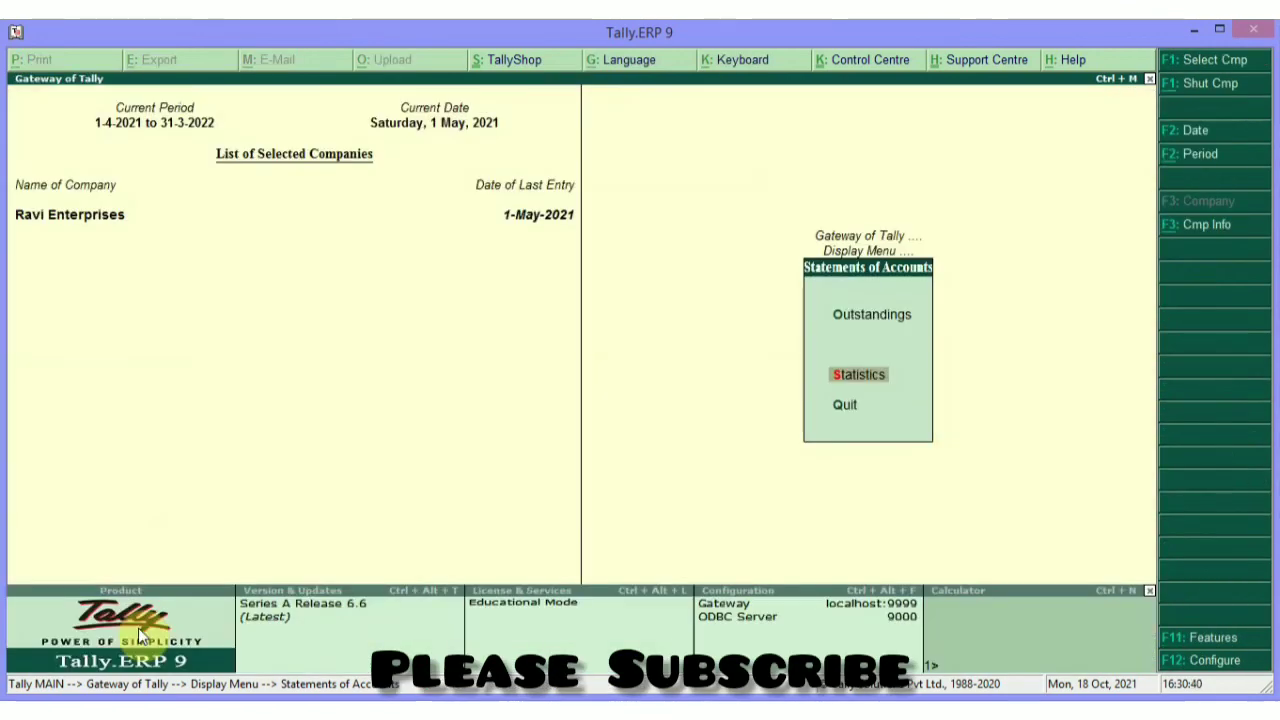
{"action": "key", "text": "Escape"}
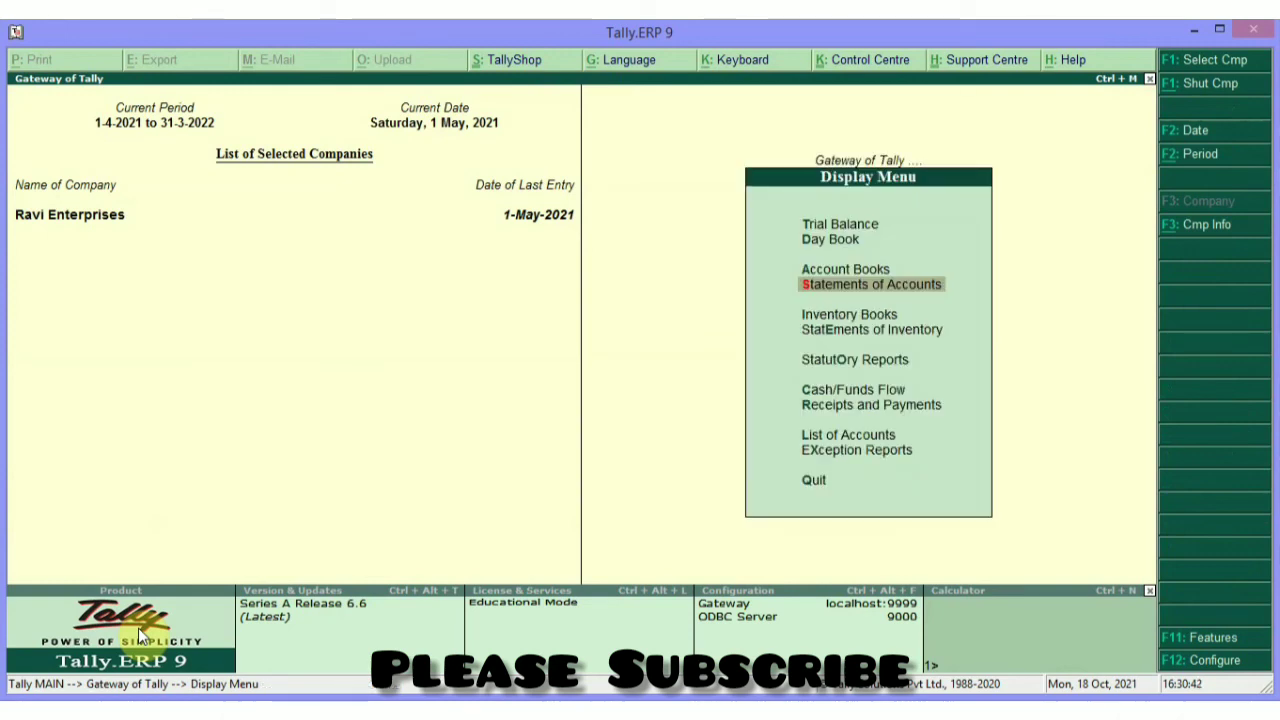